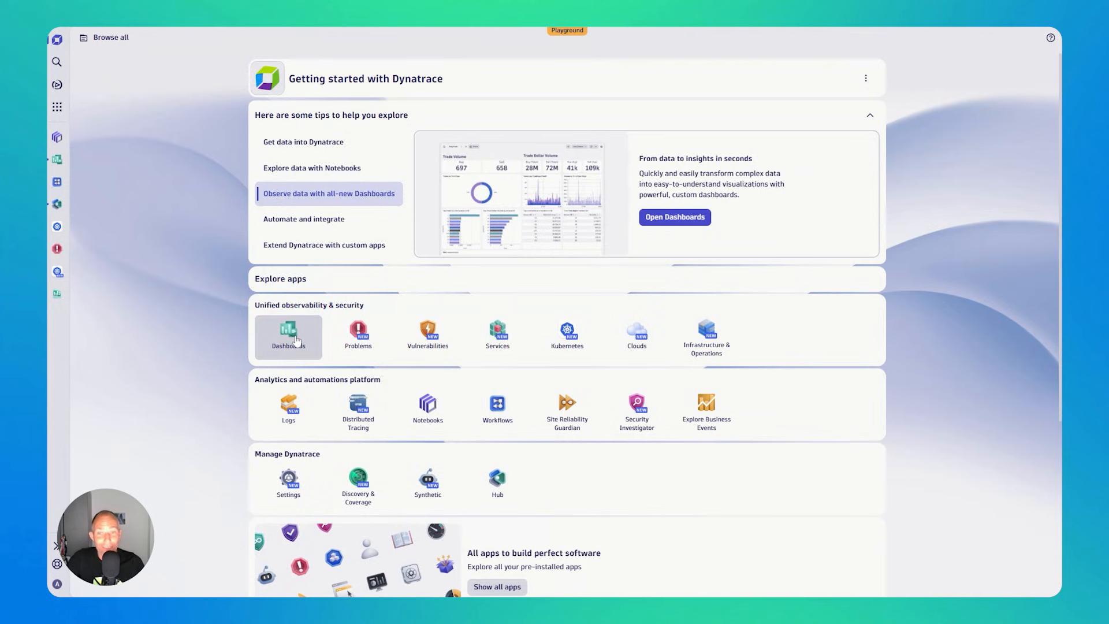
# - Open the Dashboards app and view only the ready-made dashboards before returning to the full list
pyautogui.click(296, 340)
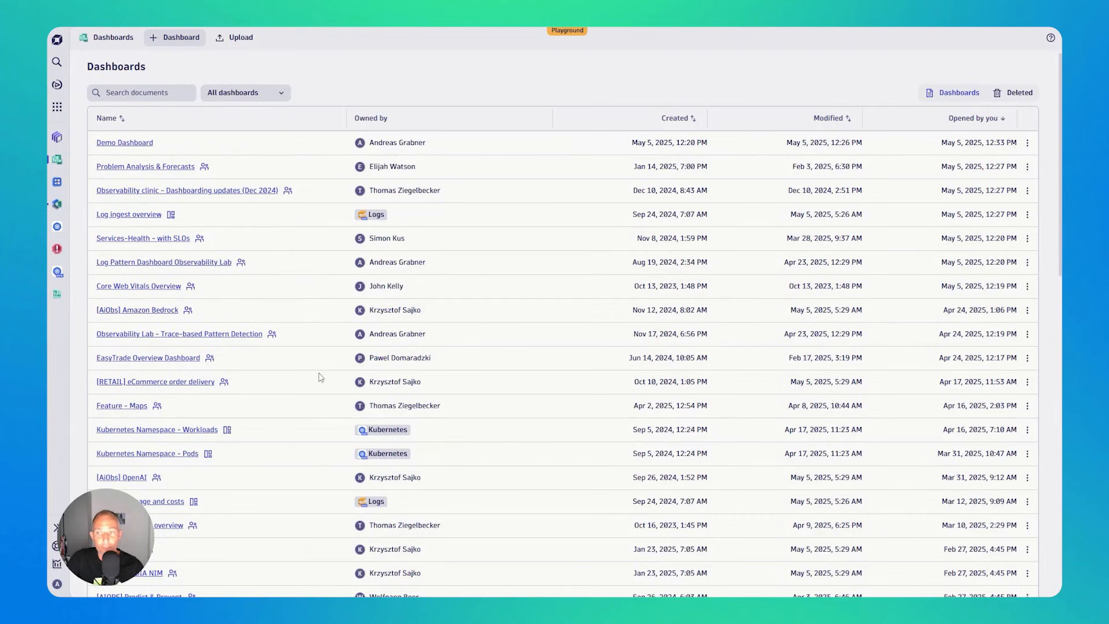
pyautogui.click(275, 94)
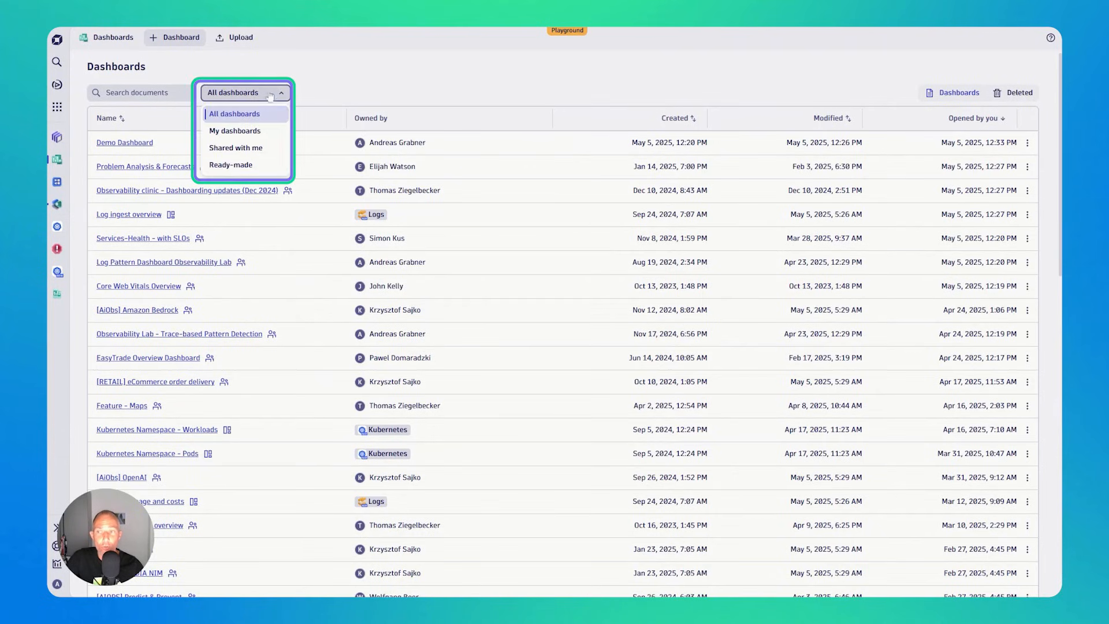
pyautogui.click(237, 166)
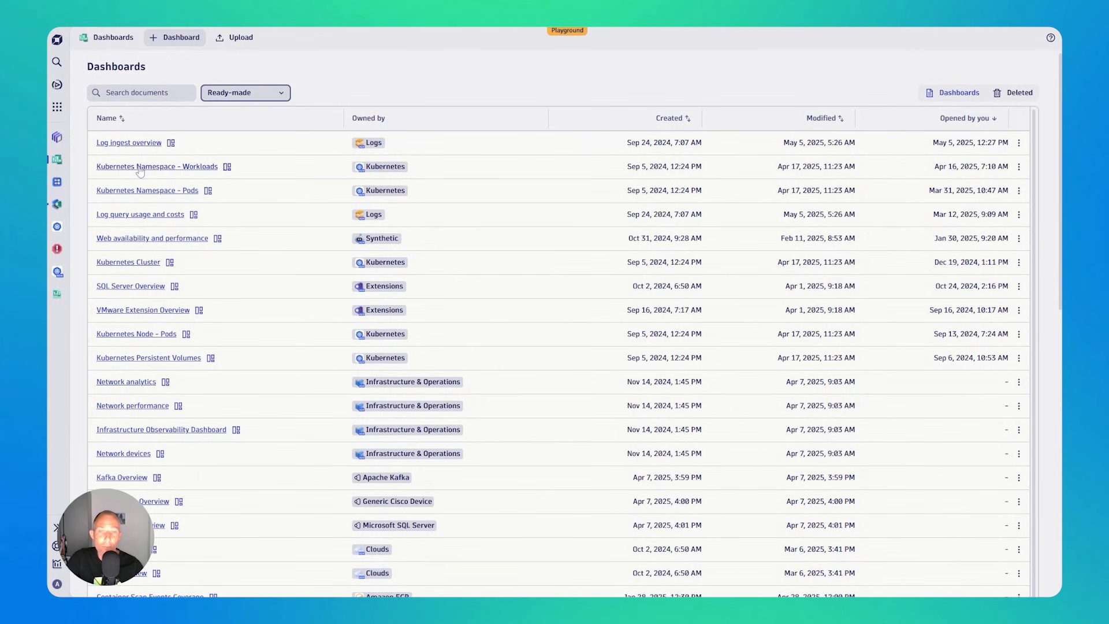
pyautogui.click(242, 92)
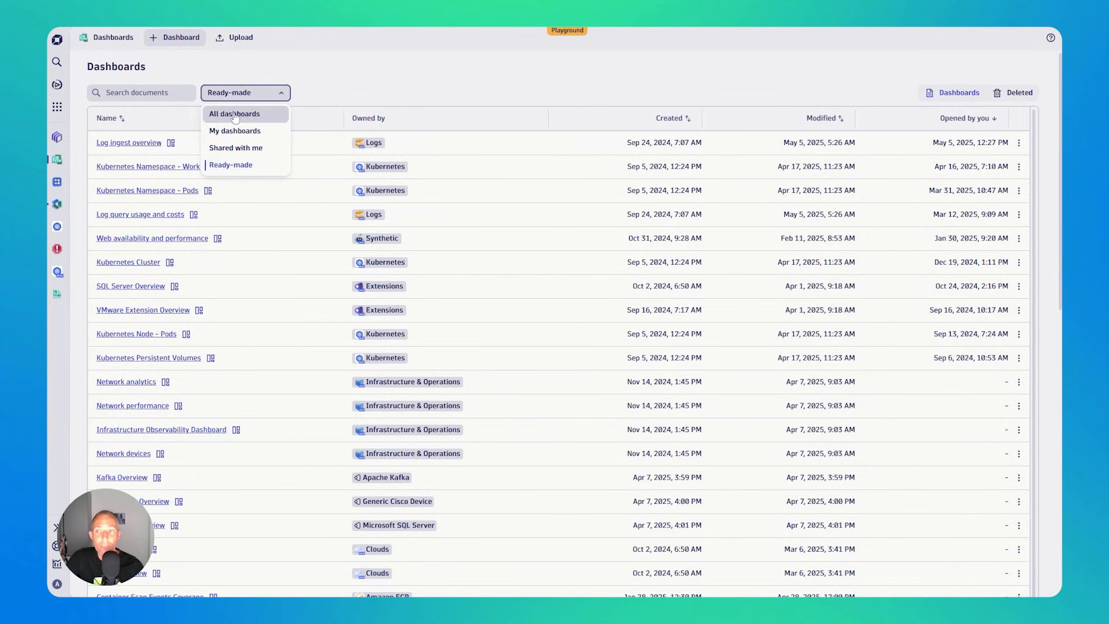
pyautogui.click(235, 113)
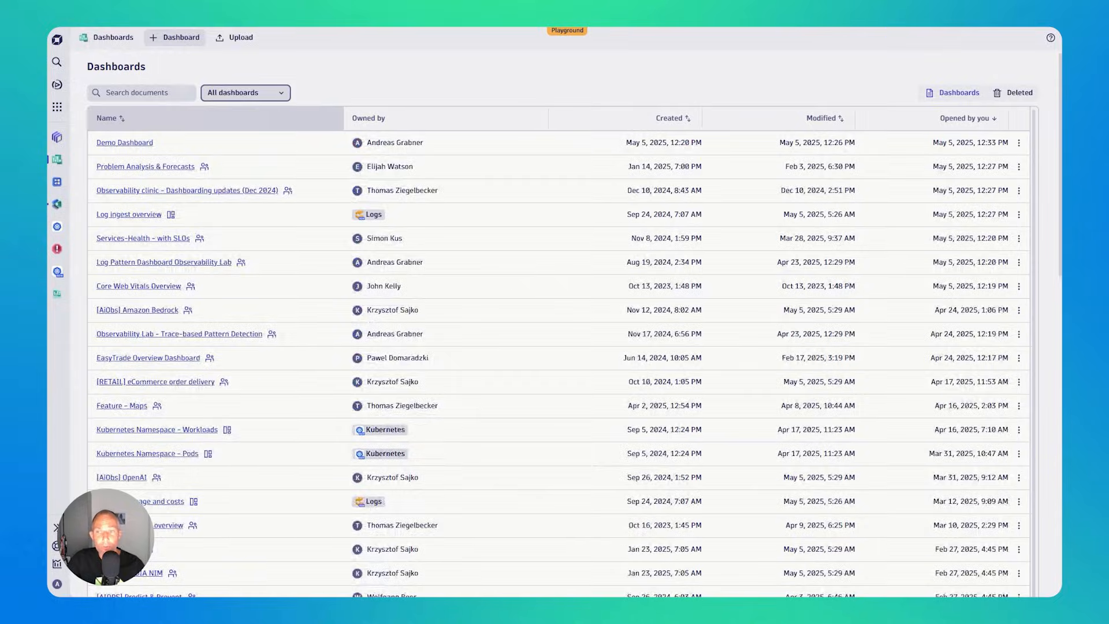
# - Create a new dashboard and name it "My Demo Dashboard"
pyautogui.click(180, 38)
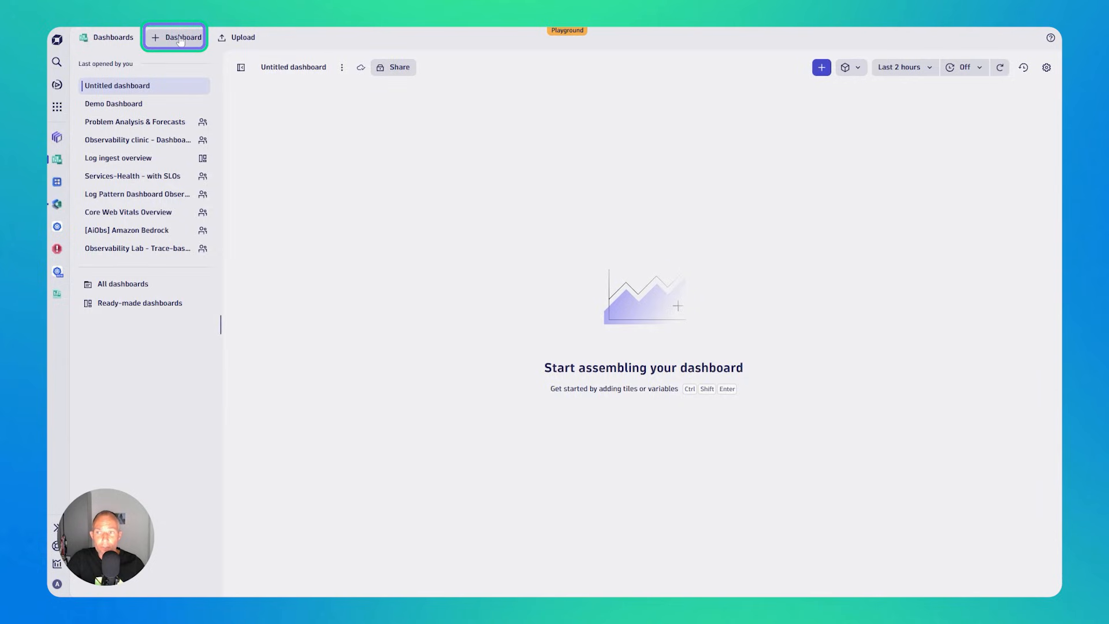
pyautogui.click(289, 67)
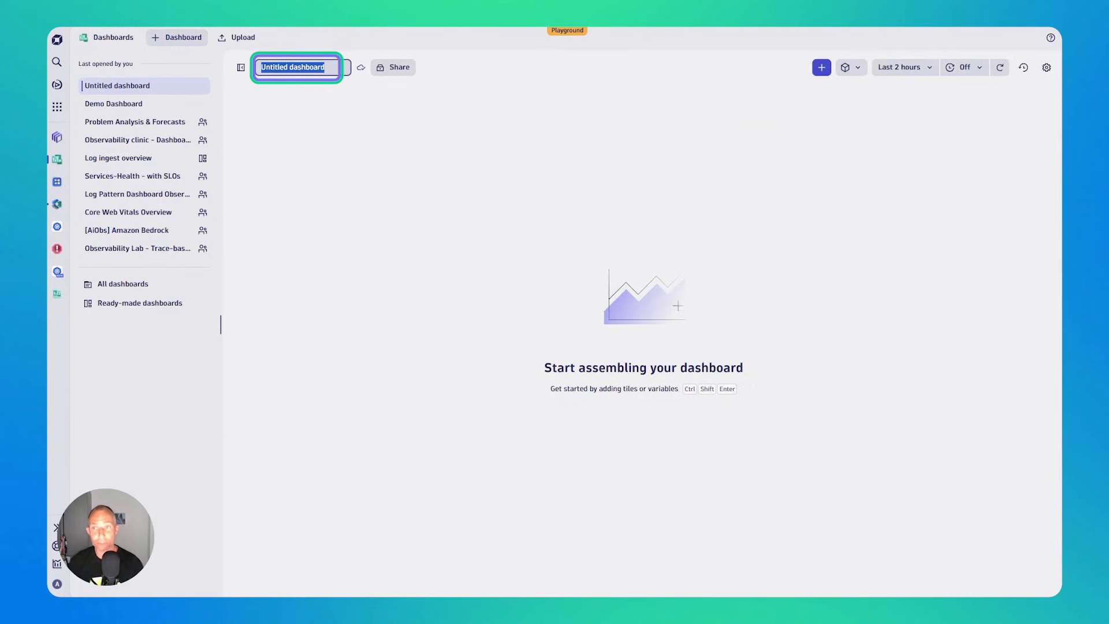
pyautogui.press('BackSpace')
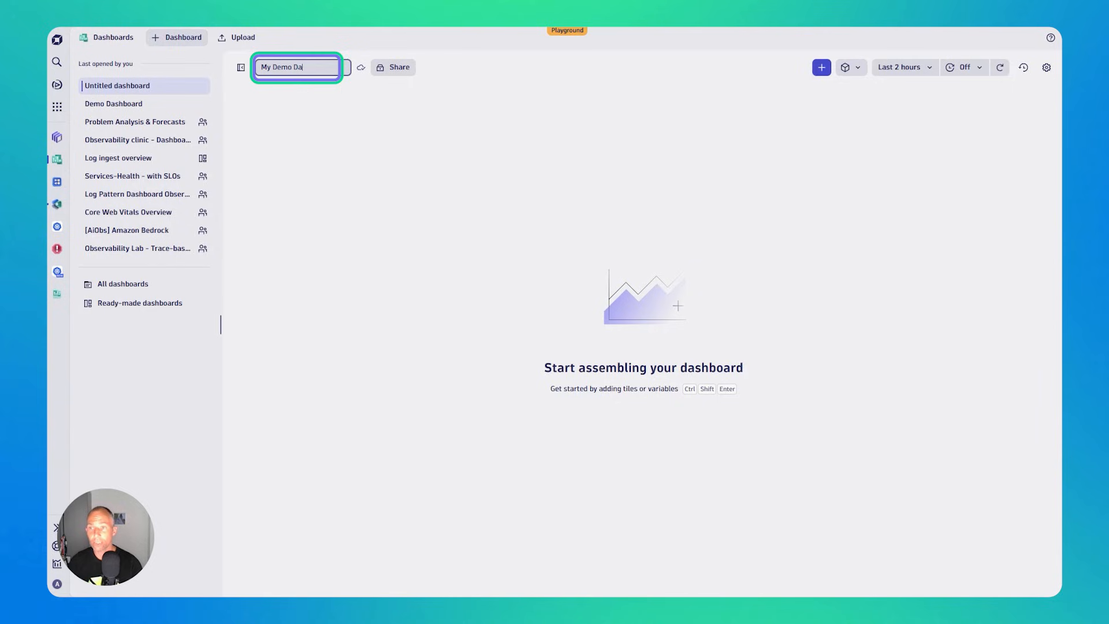
pyautogui.press('Return')
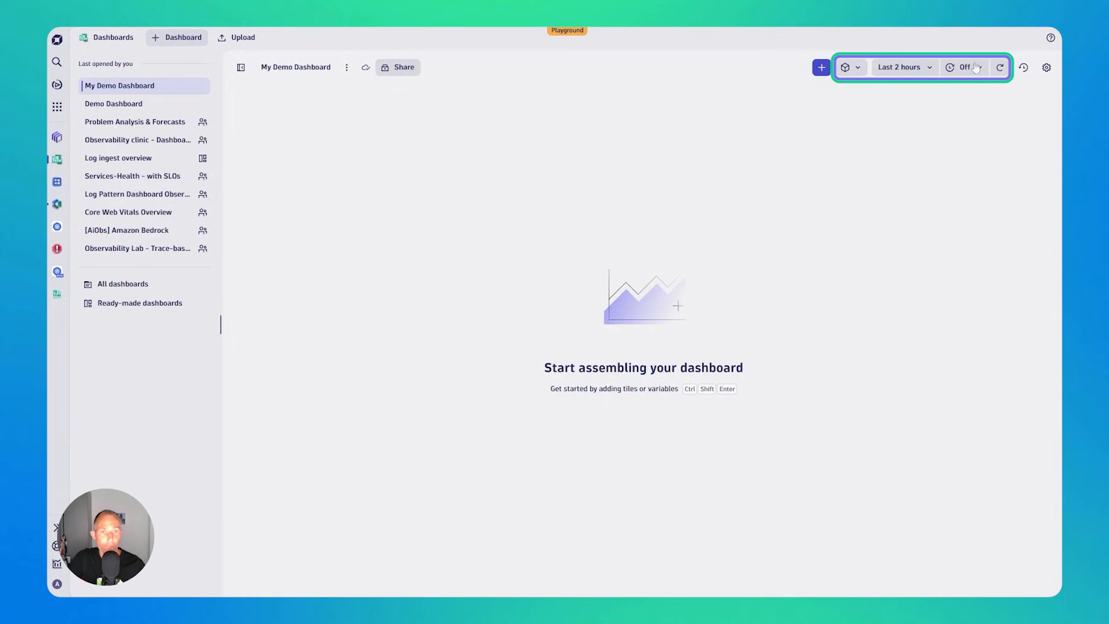
# - Look through the available tile types and snippets and add a Markdown tile to the empty dashboard
pyautogui.click(823, 69)
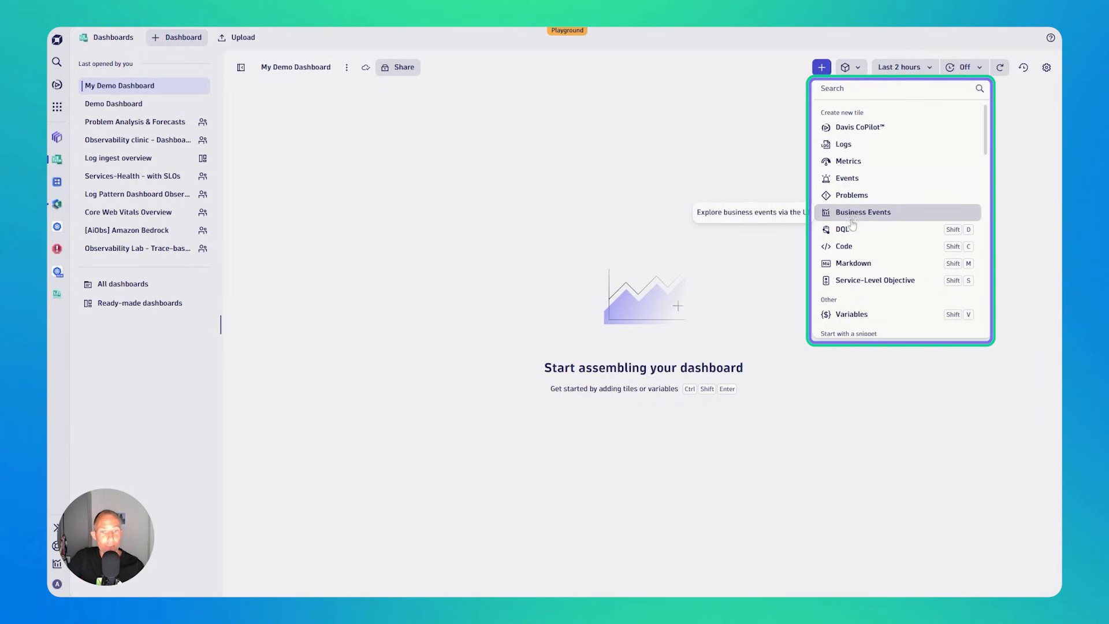
pyautogui.scroll(-2, 861, 280)
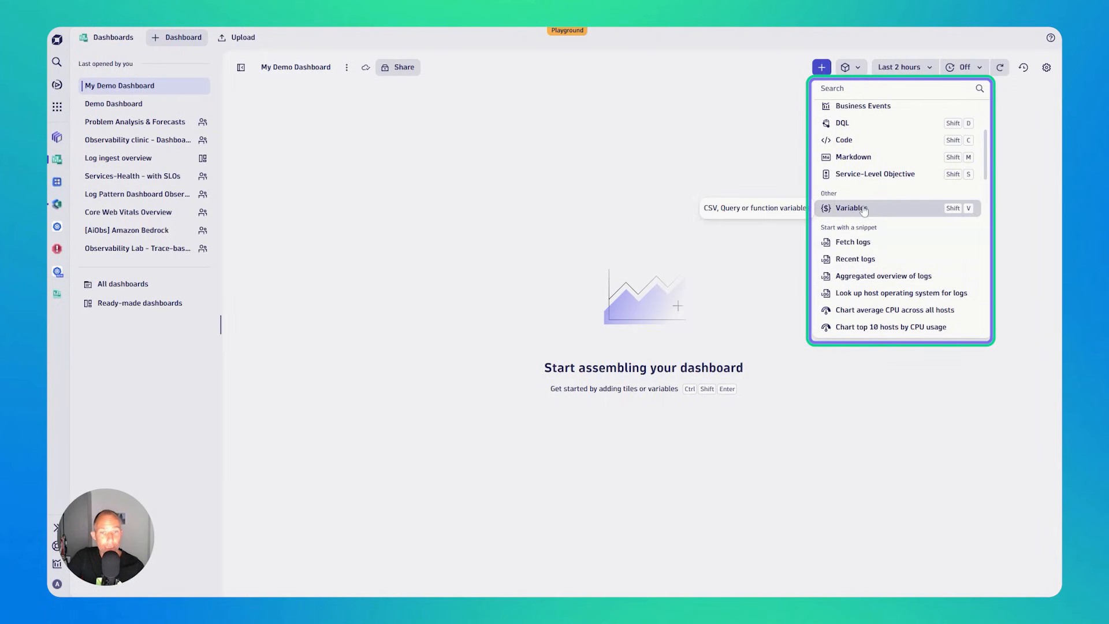
pyautogui.scroll(-1, 864, 211)
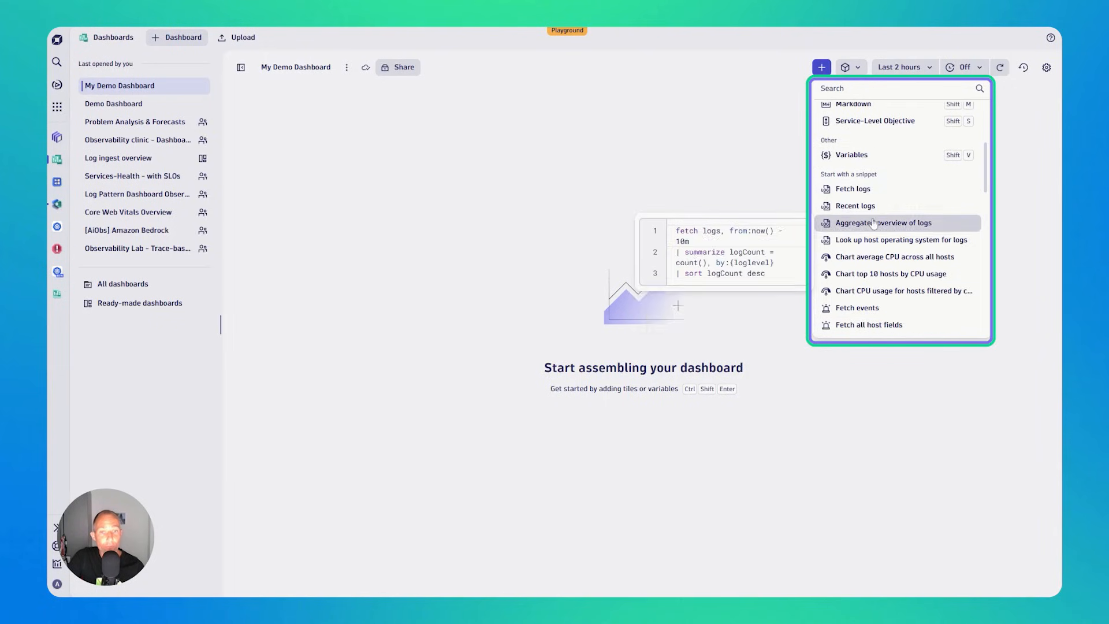
pyautogui.scroll(-2, 876, 234)
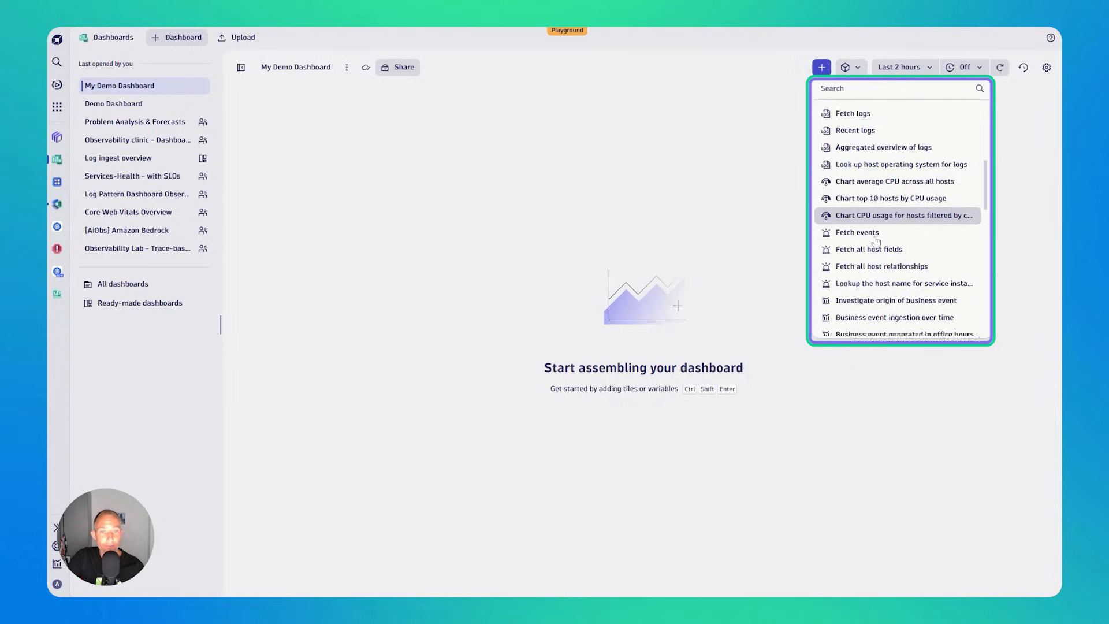
pyautogui.scroll(3, 876, 241)
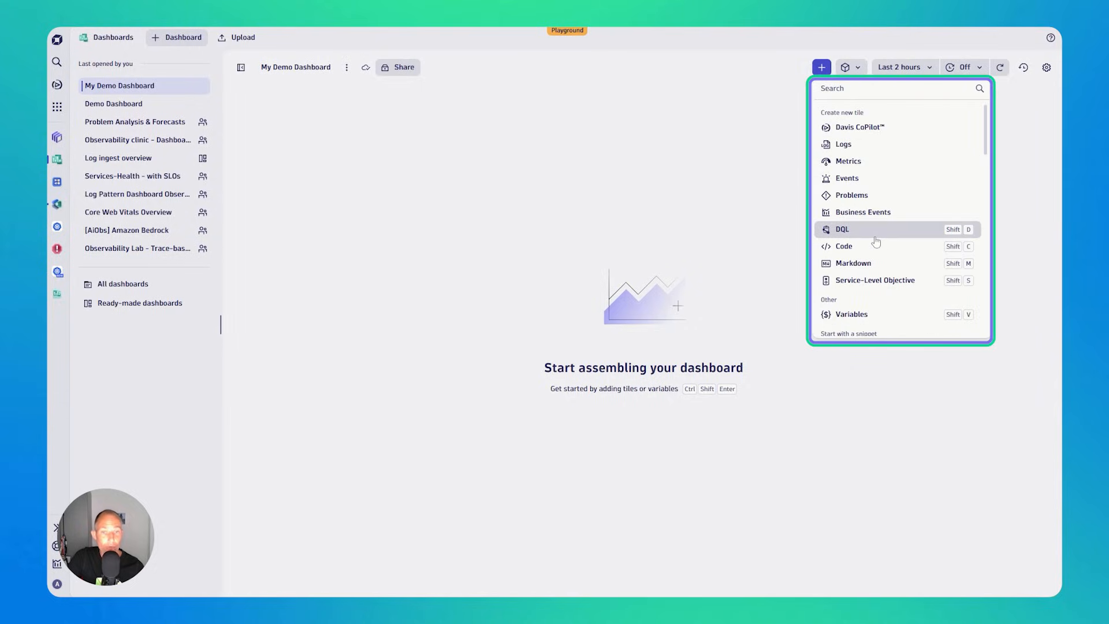
pyautogui.click(866, 269)
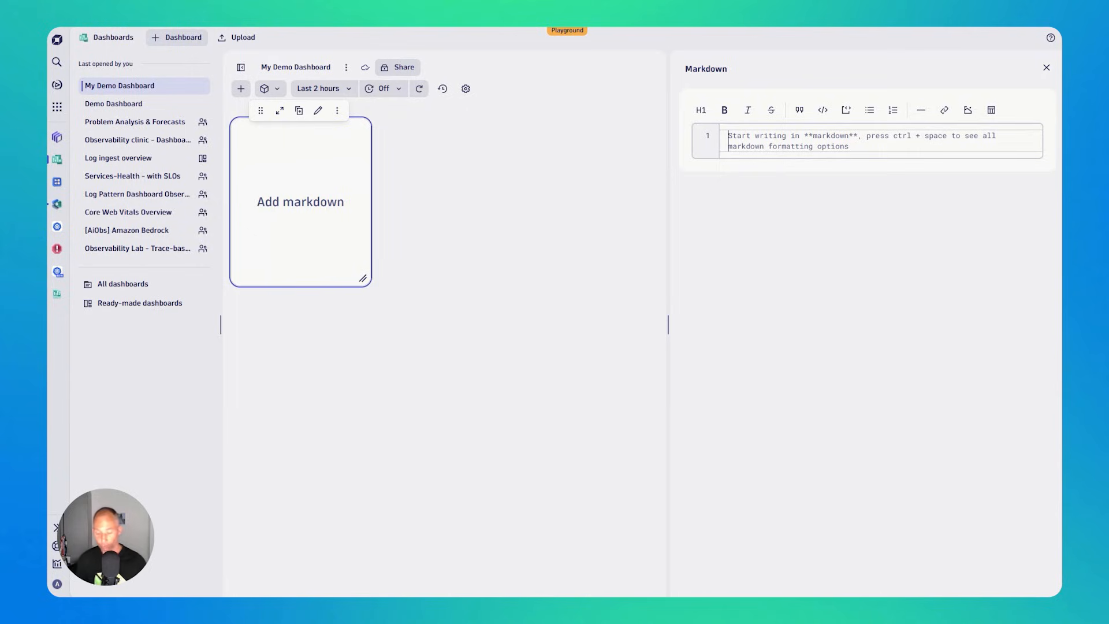
# - Write the level-3 heading "This is a dashboard that will give us access to critical logs and metrics on our k8s clusters" in the Markdown tile
pyautogui.write('# ')
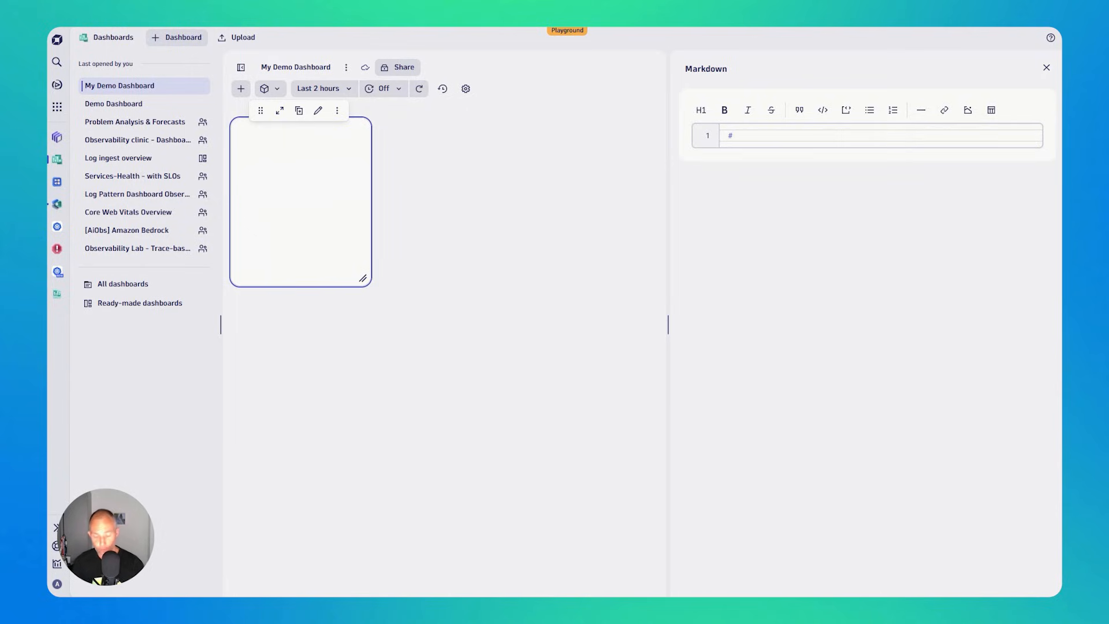
pyautogui.write('This ')
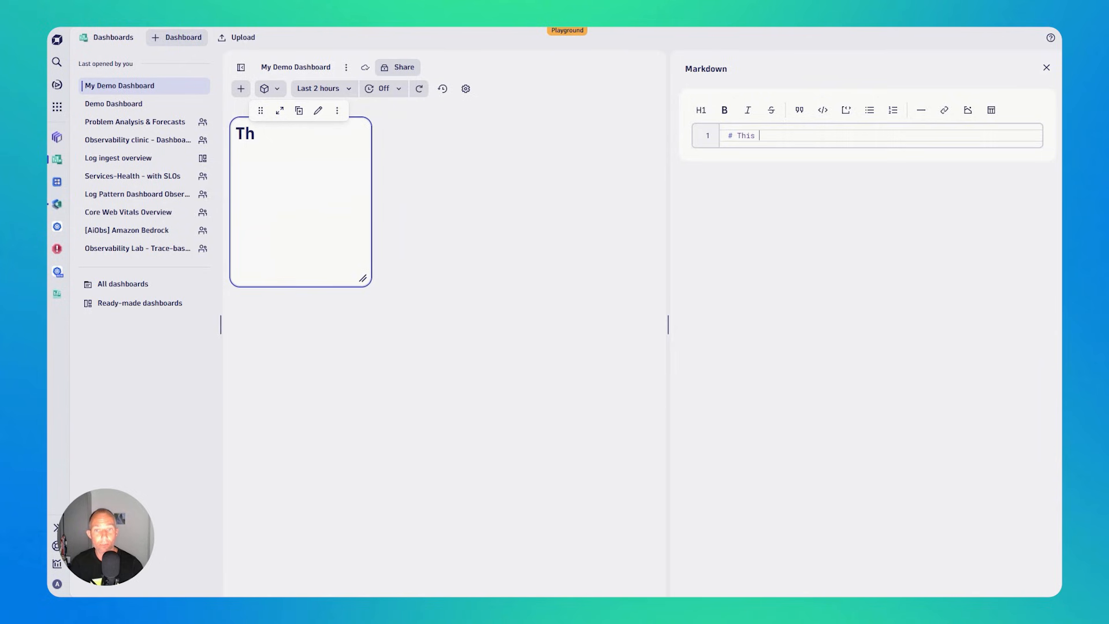
pyautogui.write('is a dashboard tha')
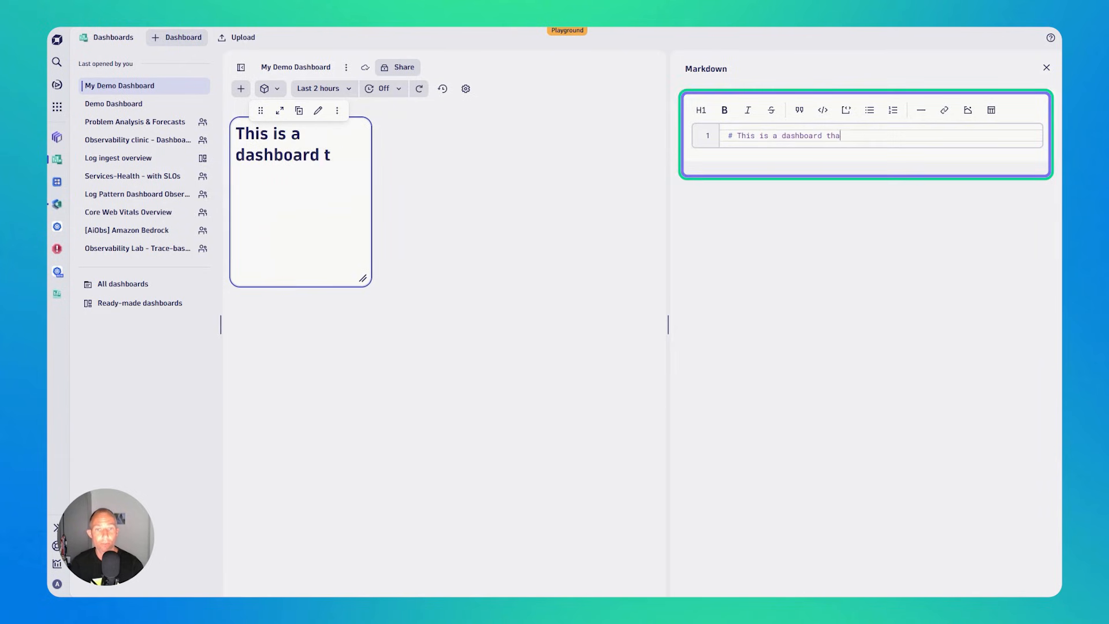
pyautogui.write('t will give us access to critica')
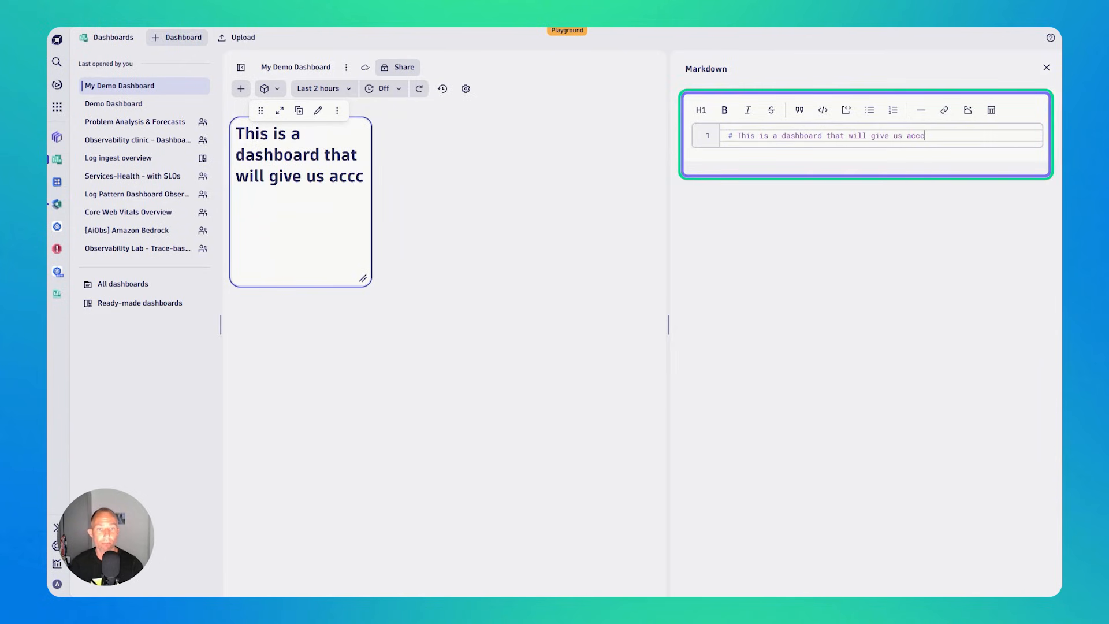
pyautogui.write('l log')
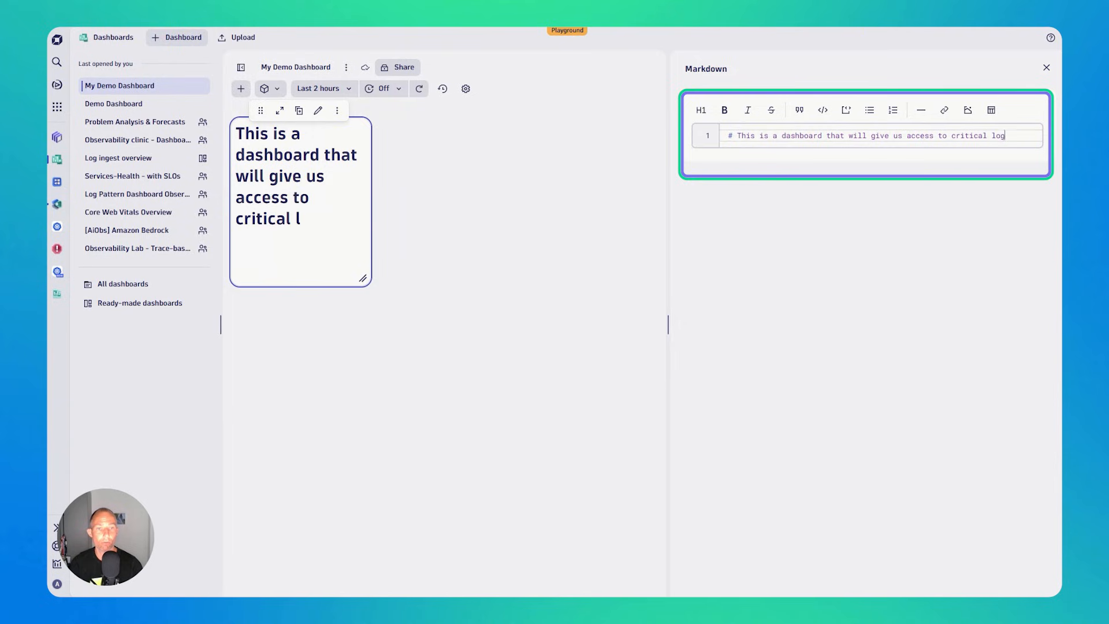
pyautogui.write('s and metrics on our ')
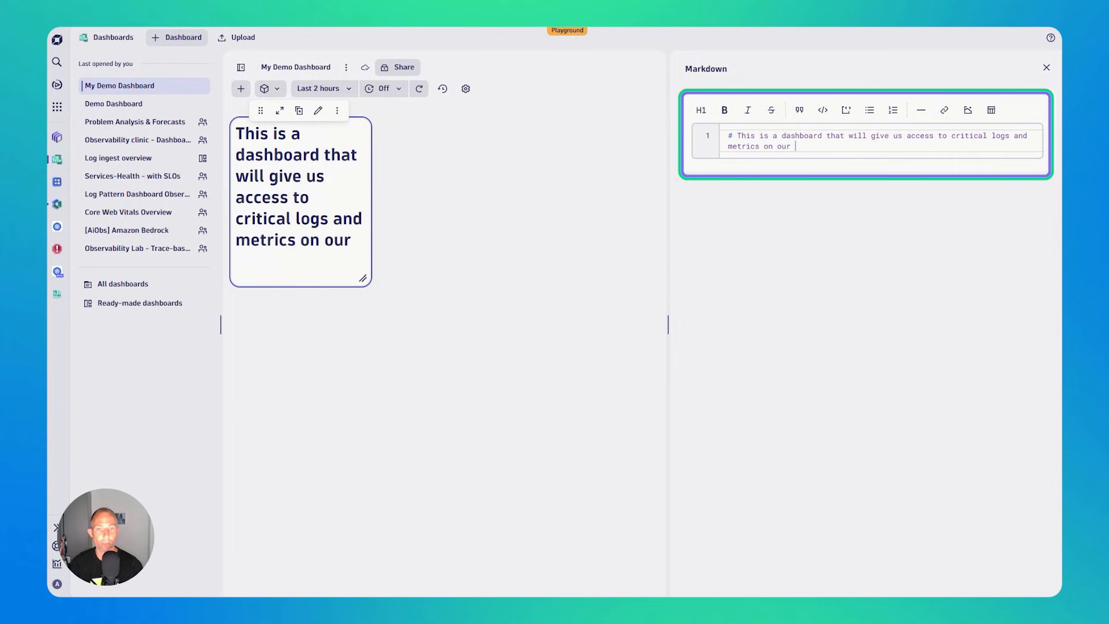
pyautogui.write('k8s clusters')
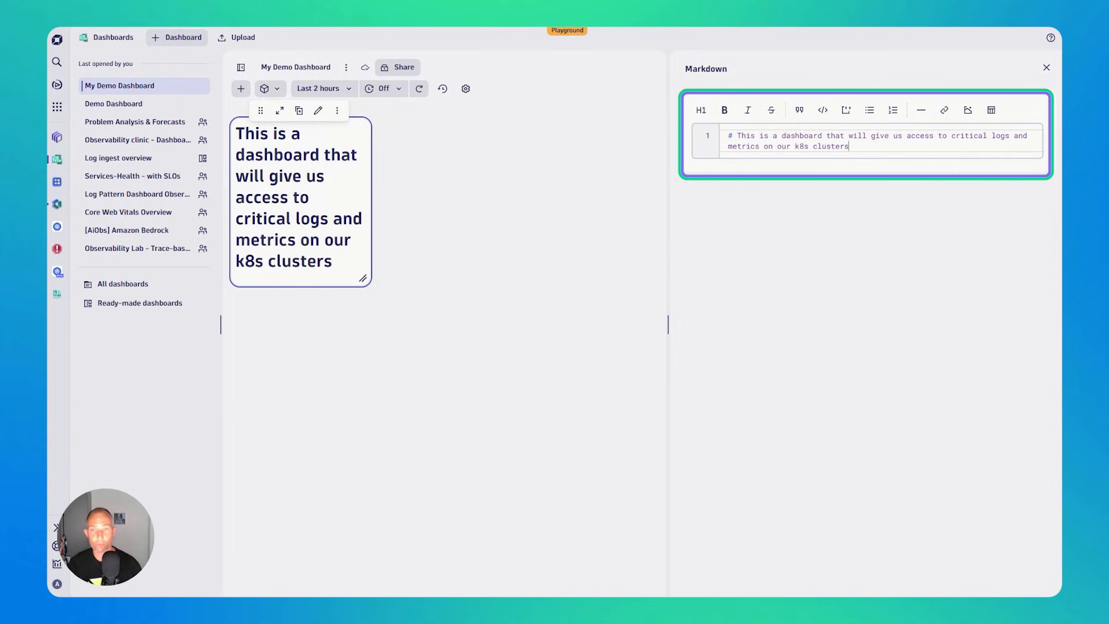
pyautogui.write('##')
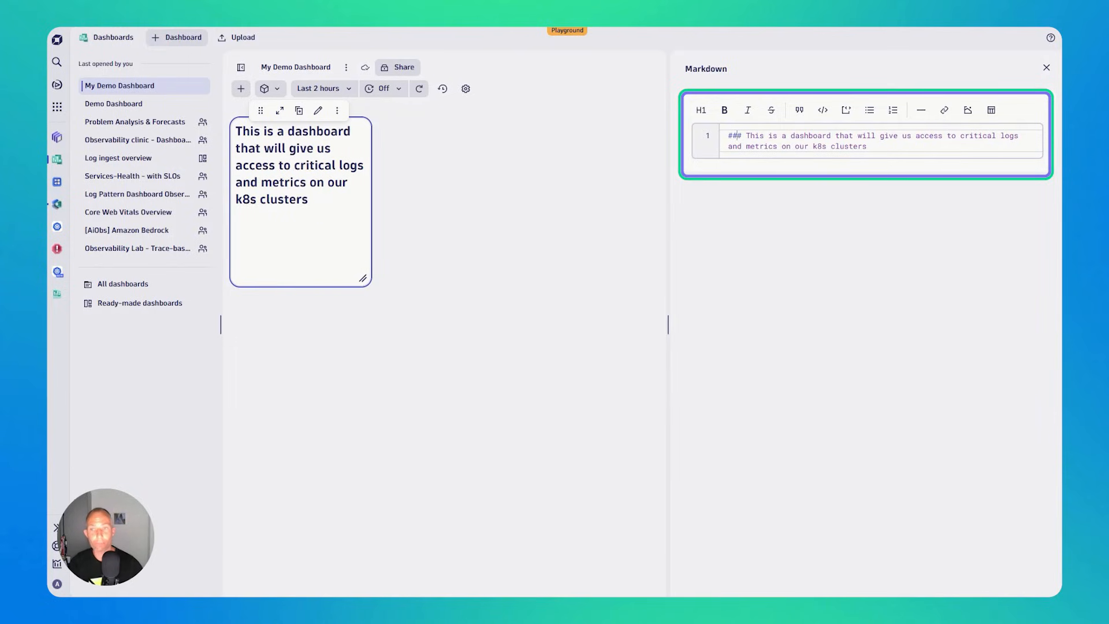
# - Close the Markdown editor and resize the tile into a low banner spanning the full dashboard width
pyautogui.click(497, 254)
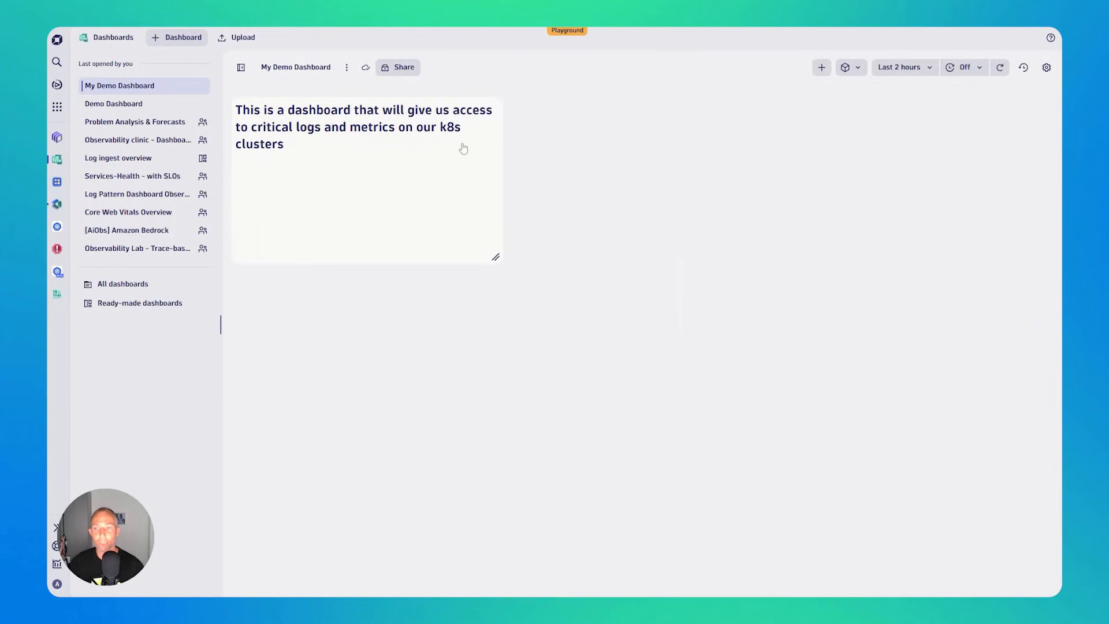
pyautogui.moveTo(495, 255); pyautogui.dragTo(1042, 139)
pyautogui.click(472, 218)
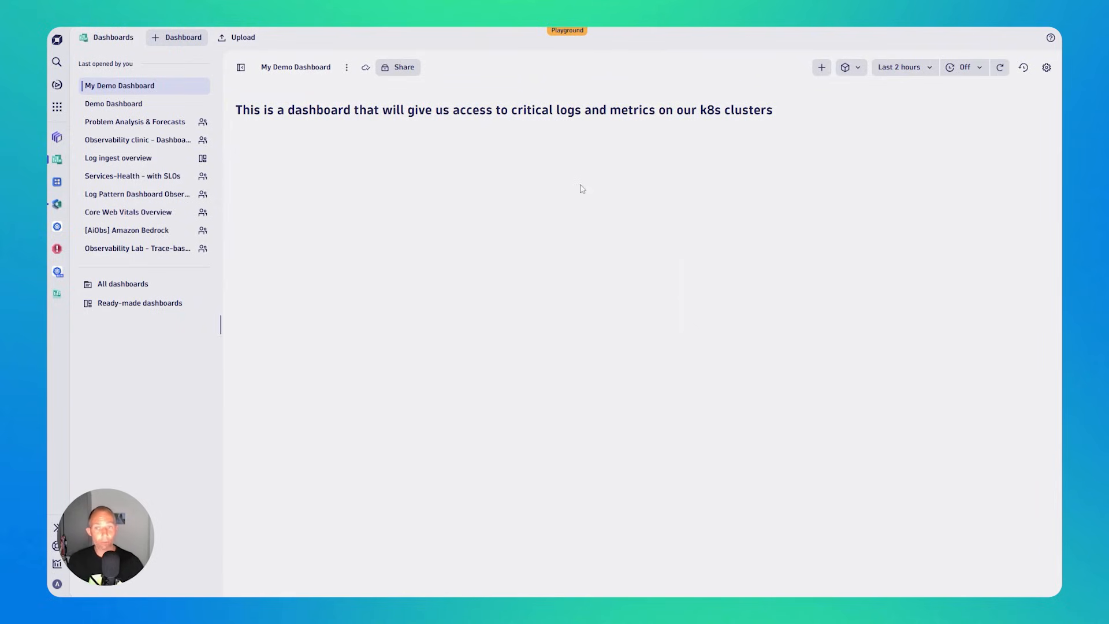
# - Add a Metrics tile charting Kubernetes: Pod count below the heading and widen it to match the heading text
pyautogui.click(819, 67)
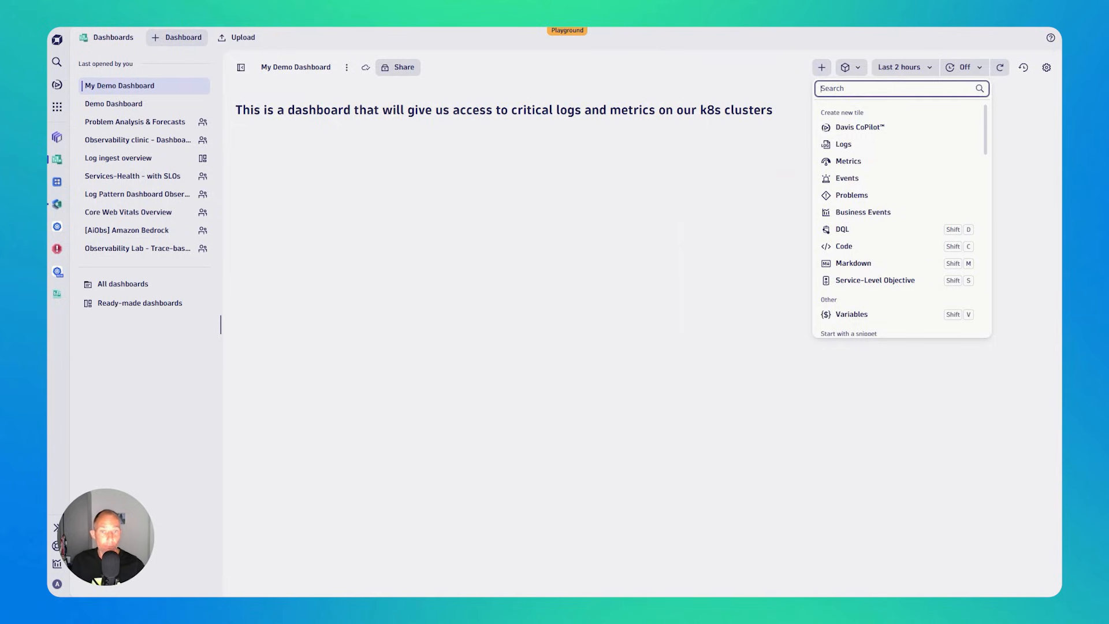
pyautogui.click(860, 166)
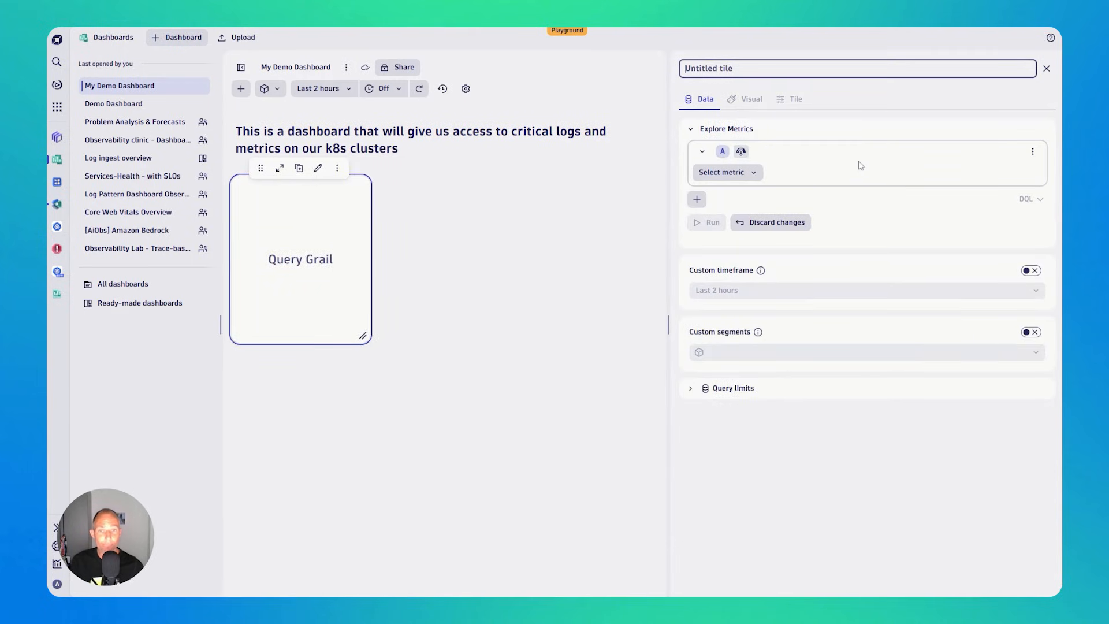
pyautogui.click(758, 176)
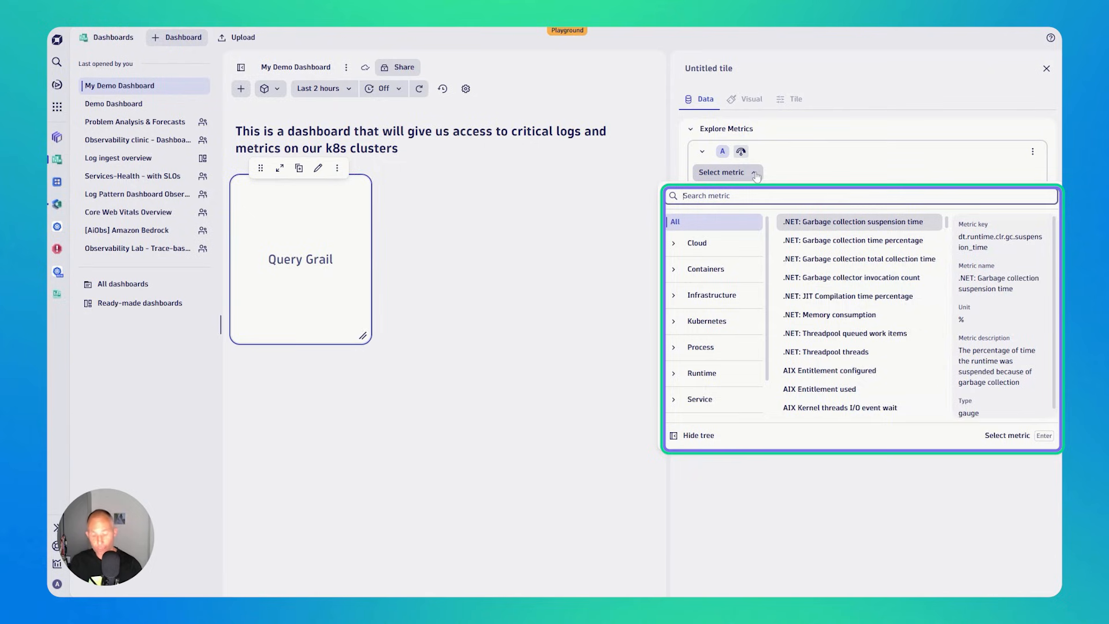
pyautogui.write('pod')
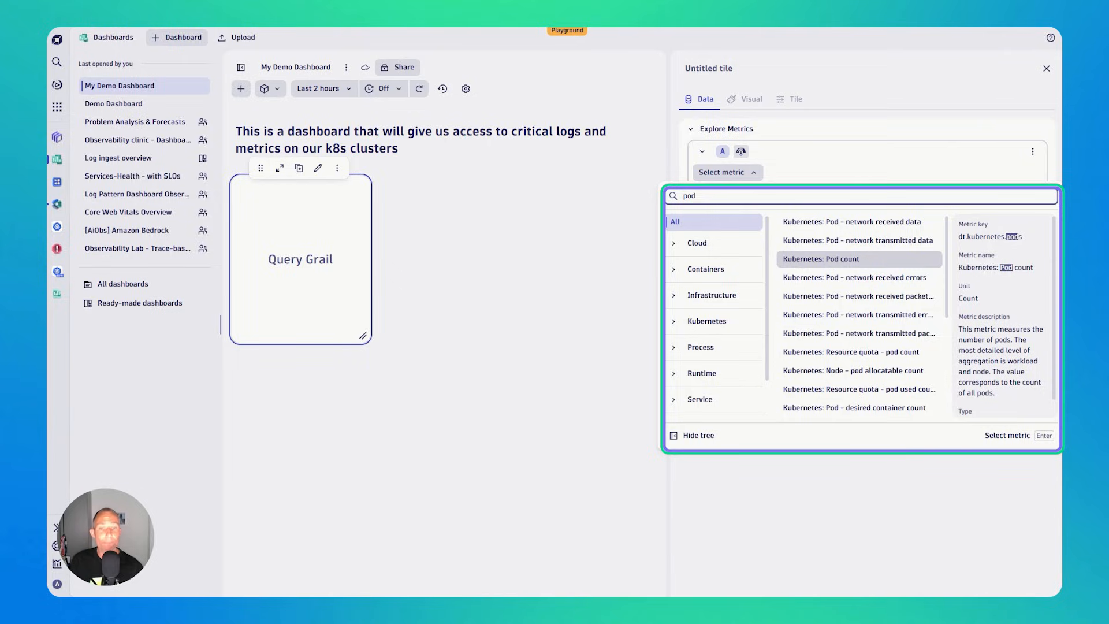
pyautogui.click(830, 263)
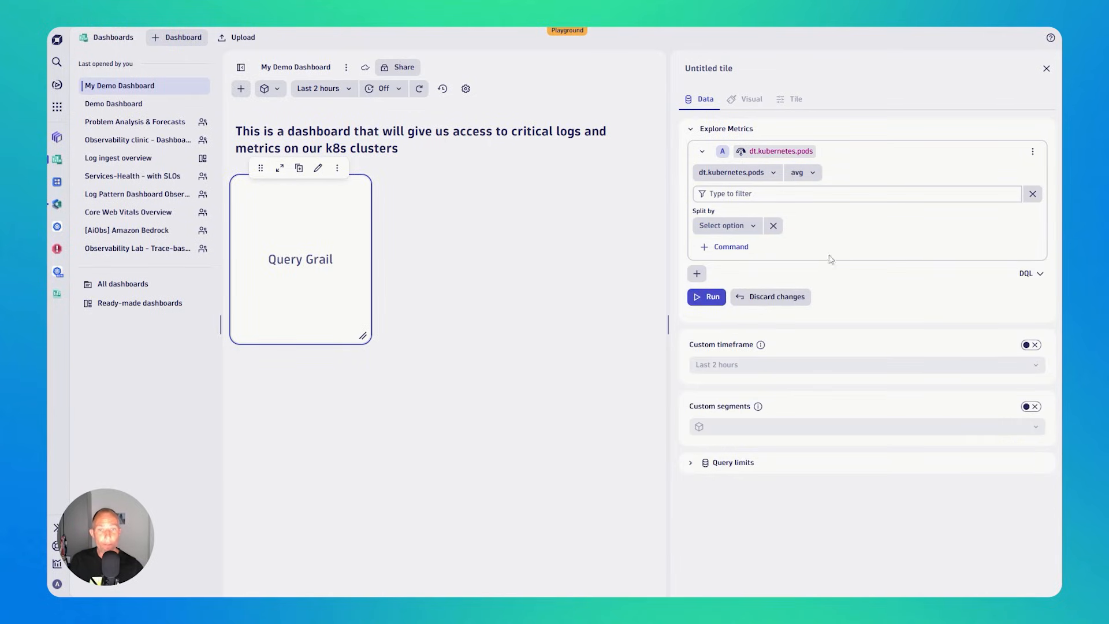
pyautogui.click(707, 296)
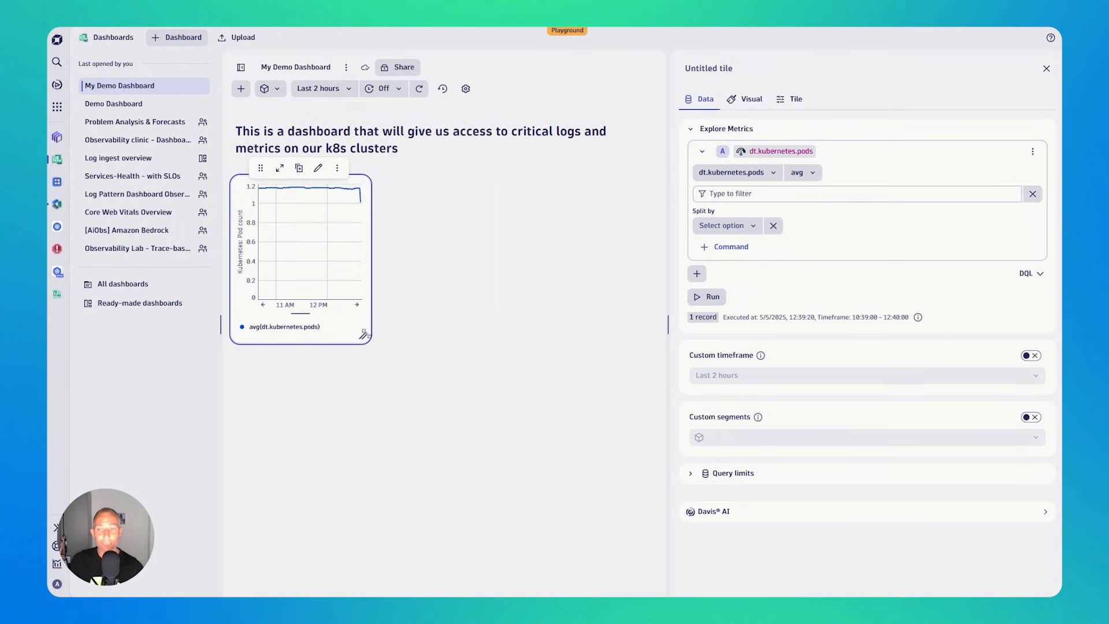
pyautogui.moveTo(363, 335); pyautogui.dragTo(606, 333)
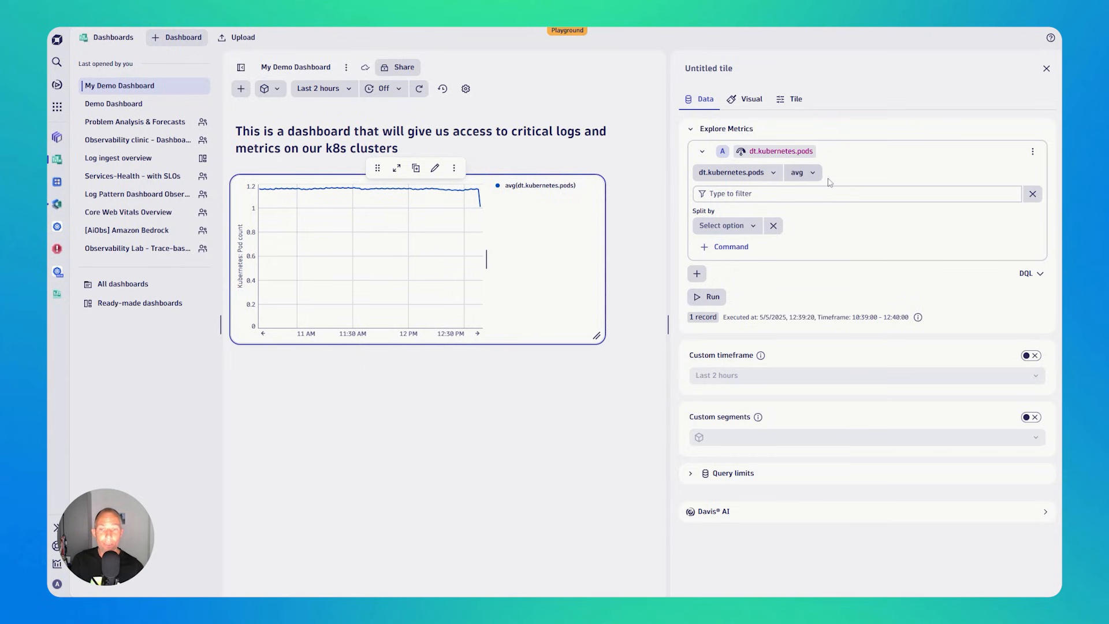
# - Split the pod count metric by k8s.namespace.name and rerun the query
pyautogui.click(740, 230)
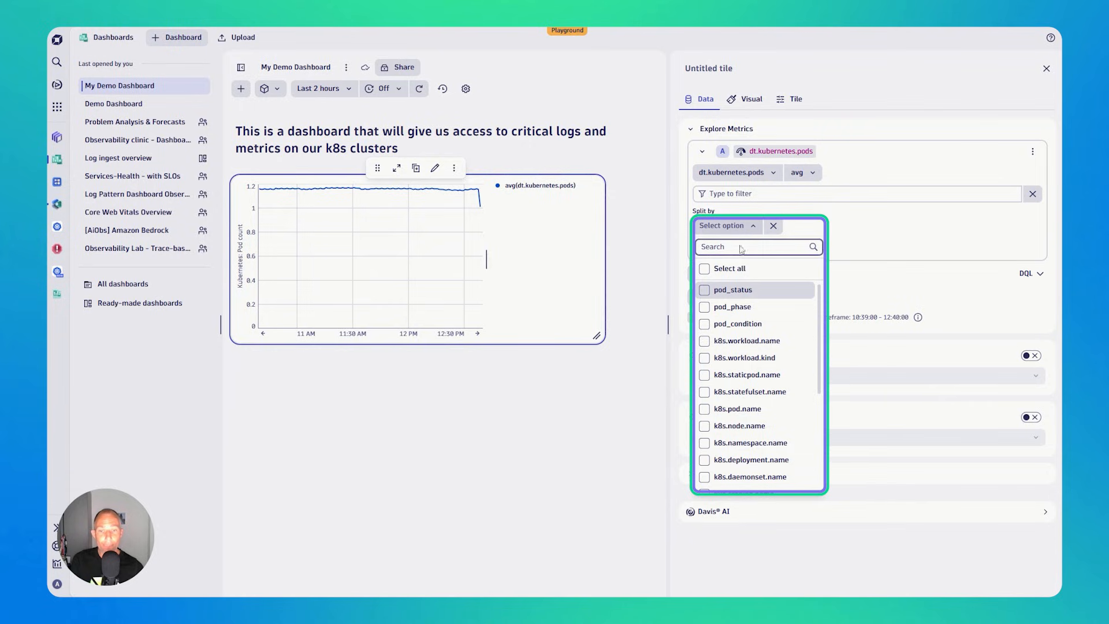
pyautogui.click(705, 448)
pyautogui.click(886, 246)
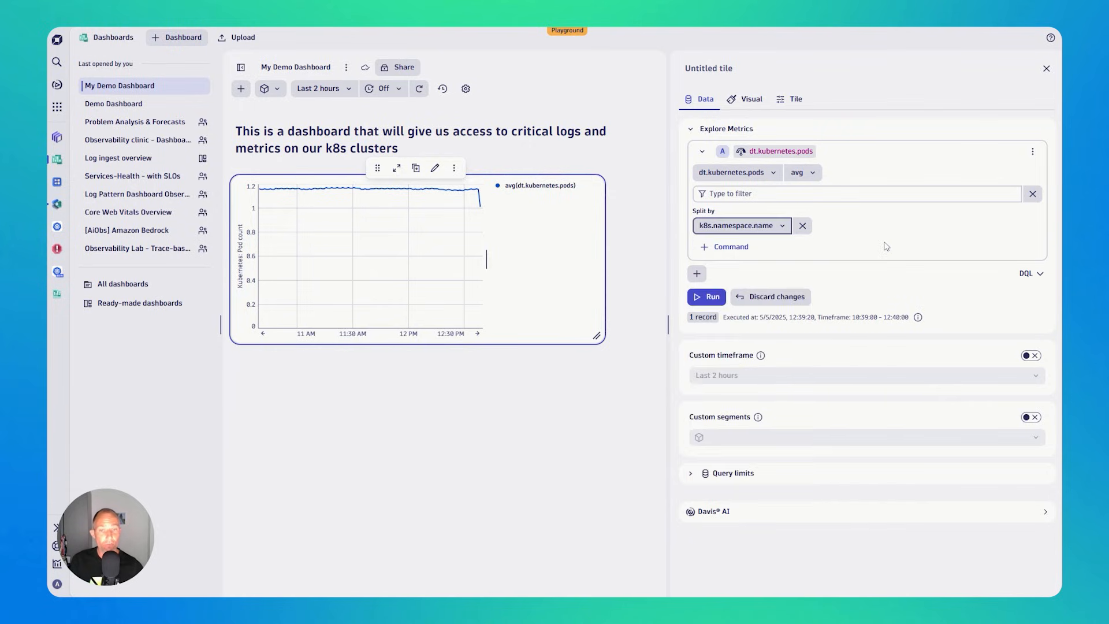
pyautogui.click(714, 298)
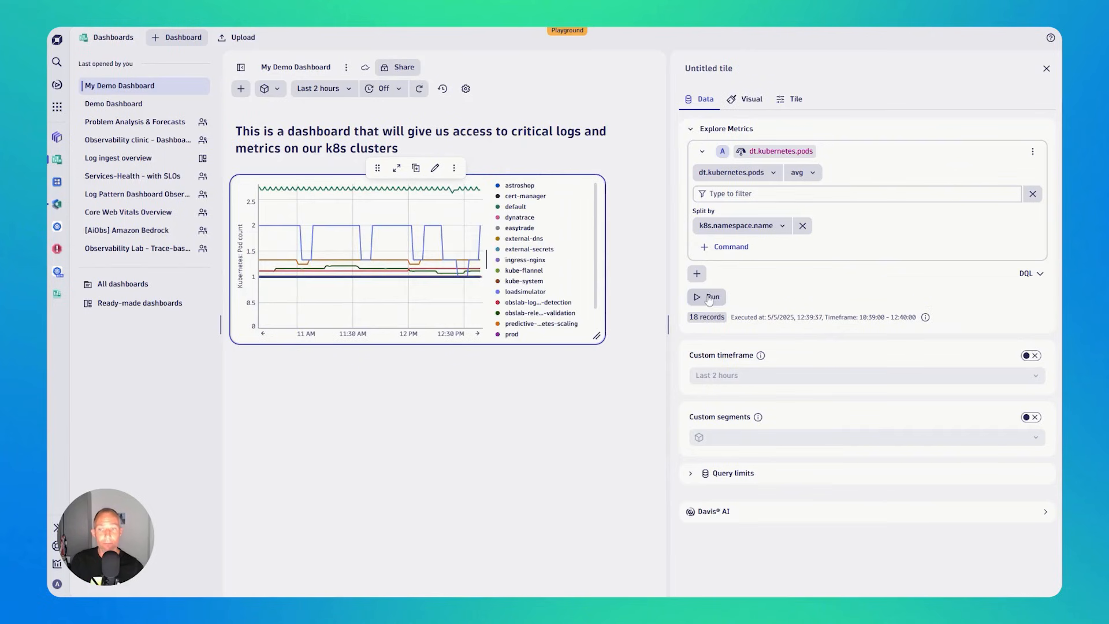
# - Widen the pod count tile to the full dashboard width, and hide the dashboard list and the tile editor
pyautogui.moveTo(591, 338); pyautogui.dragTo(646, 342)
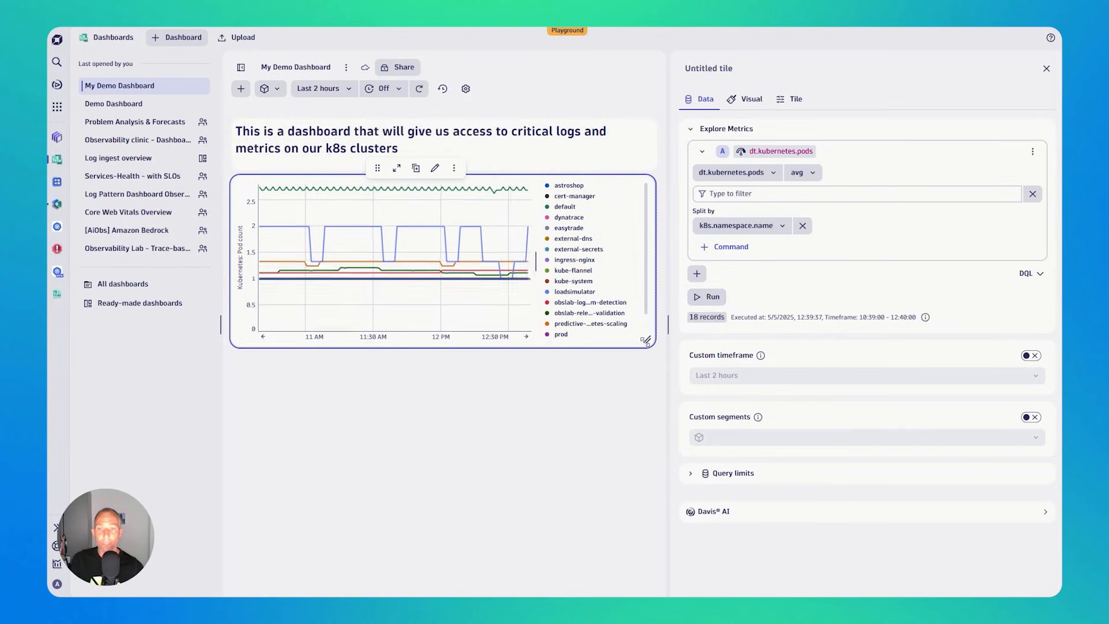
pyautogui.moveTo(468, 258)
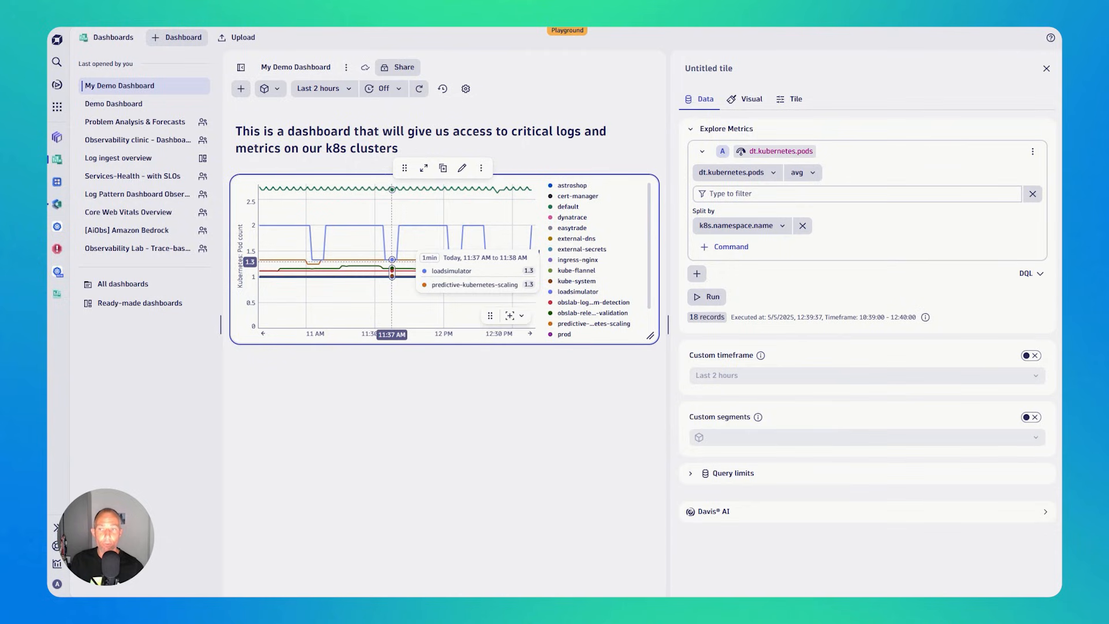
pyautogui.click(242, 69)
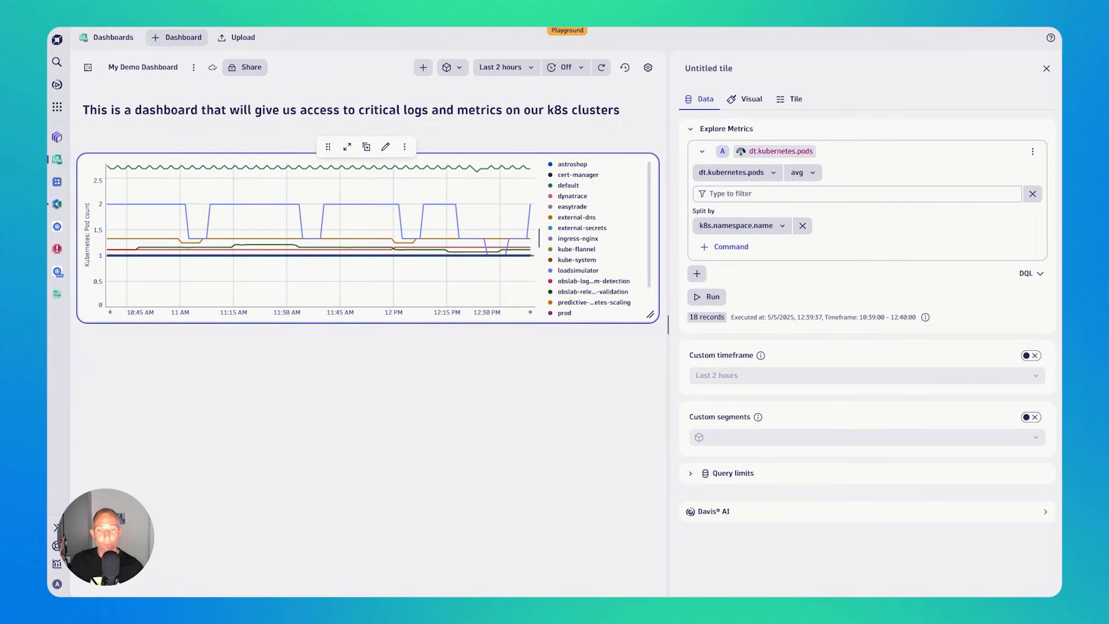
pyautogui.moveTo(668, 328); pyautogui.dragTo(684, 330)
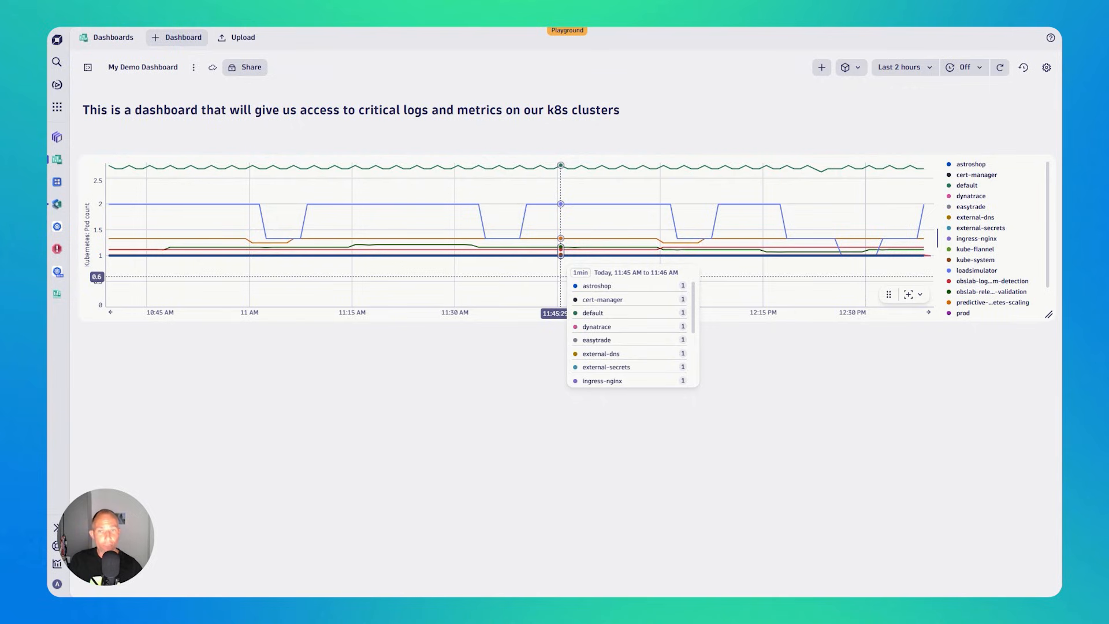
# - Set the dashboard timeframe to Today and view the segment filter and refresh interval options
pyautogui.click(895, 72)
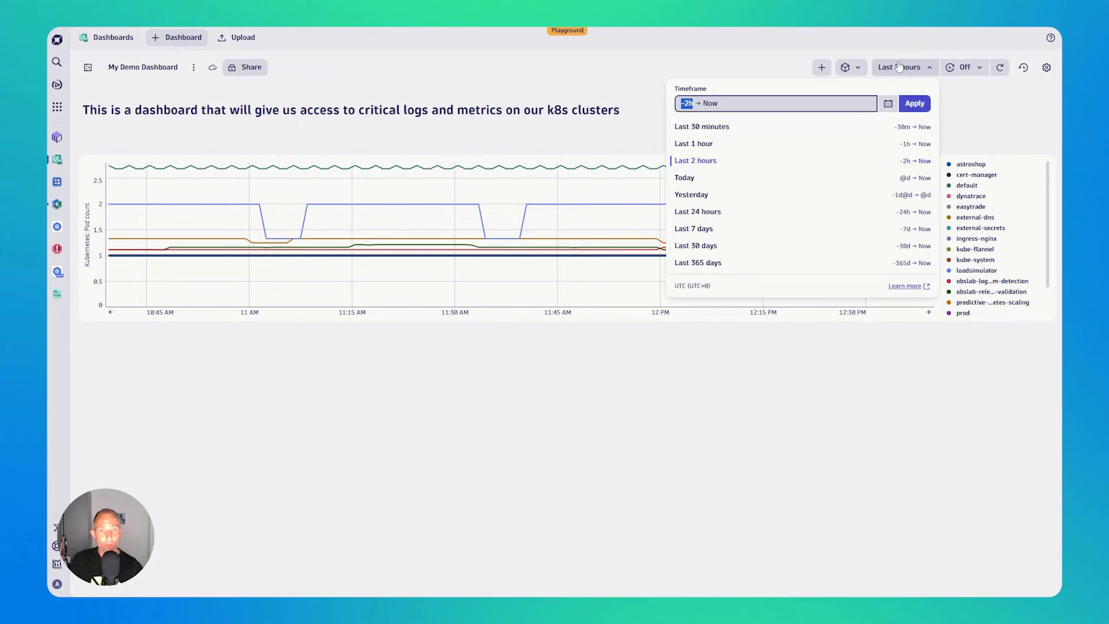
pyautogui.click(716, 183)
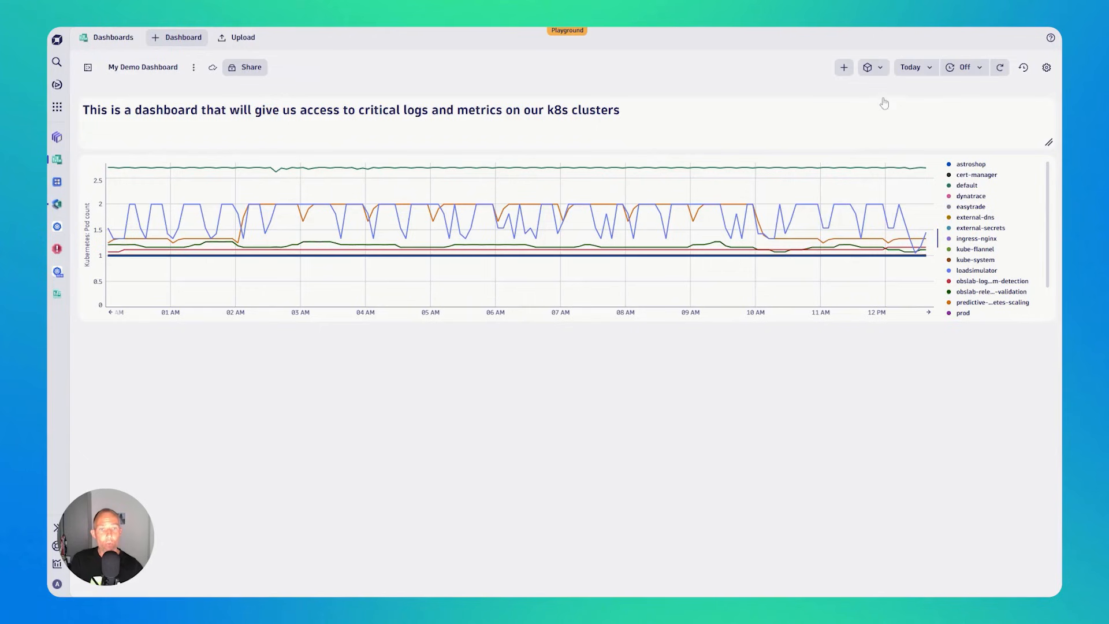
pyautogui.click(881, 72)
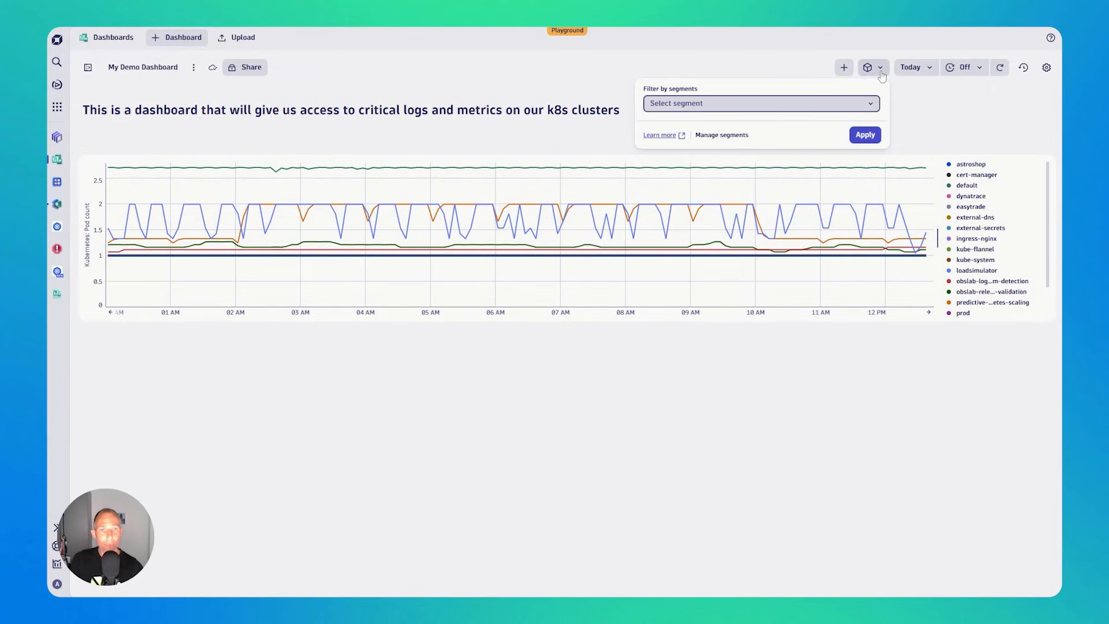
pyautogui.click(924, 103)
pyautogui.click(981, 69)
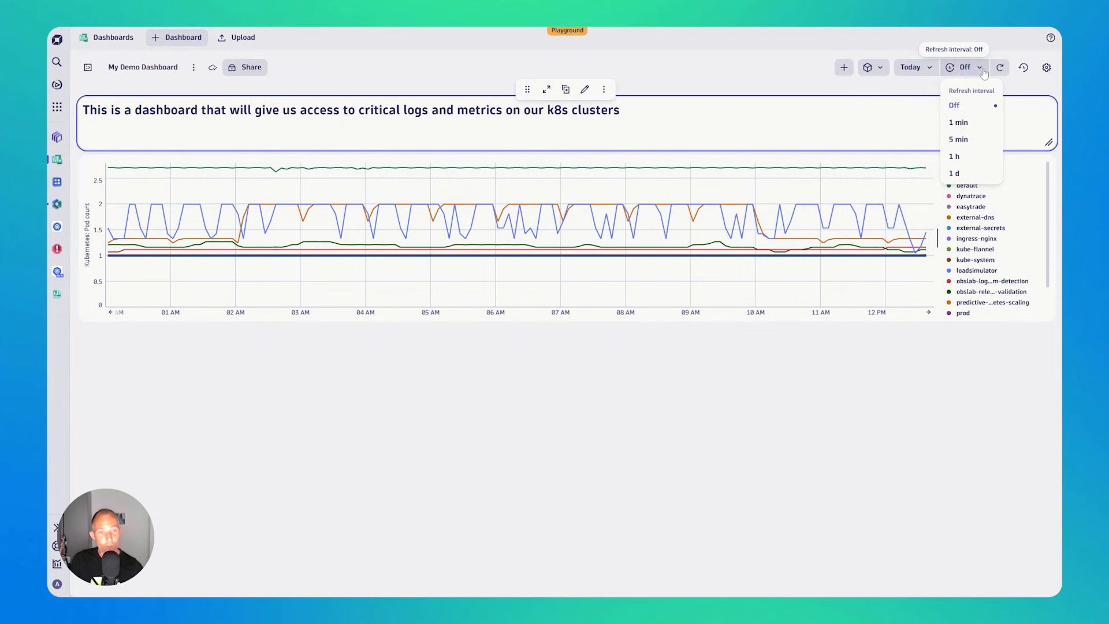
pyautogui.click(894, 386)
# - Open the pod count tile for editing and bring up its visualization settings
pyautogui.click(632, 205)
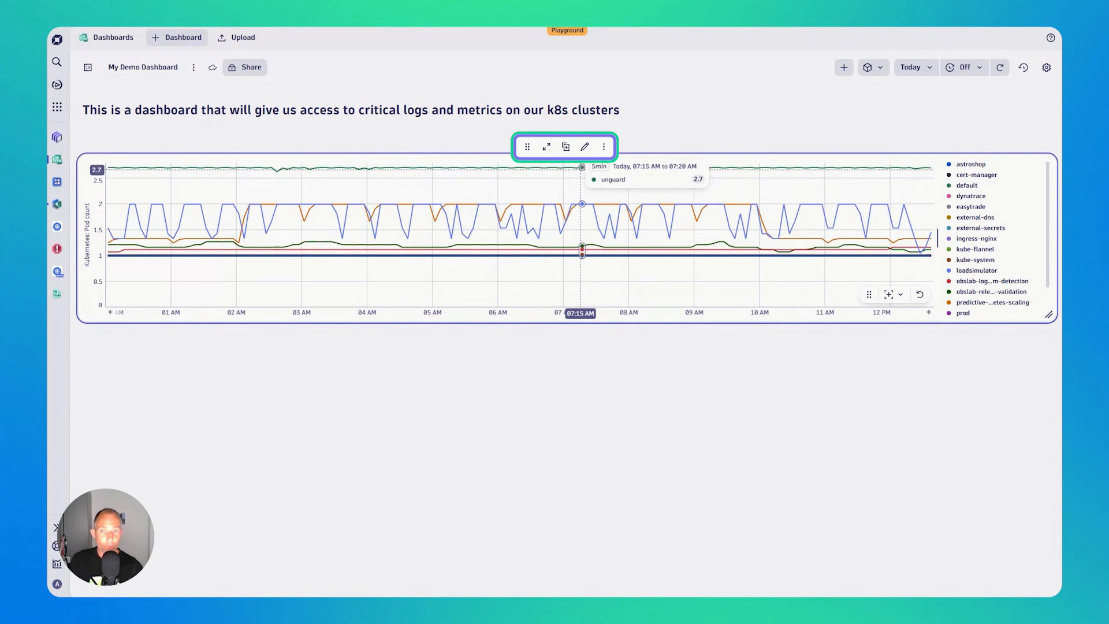
pyautogui.click(584, 148)
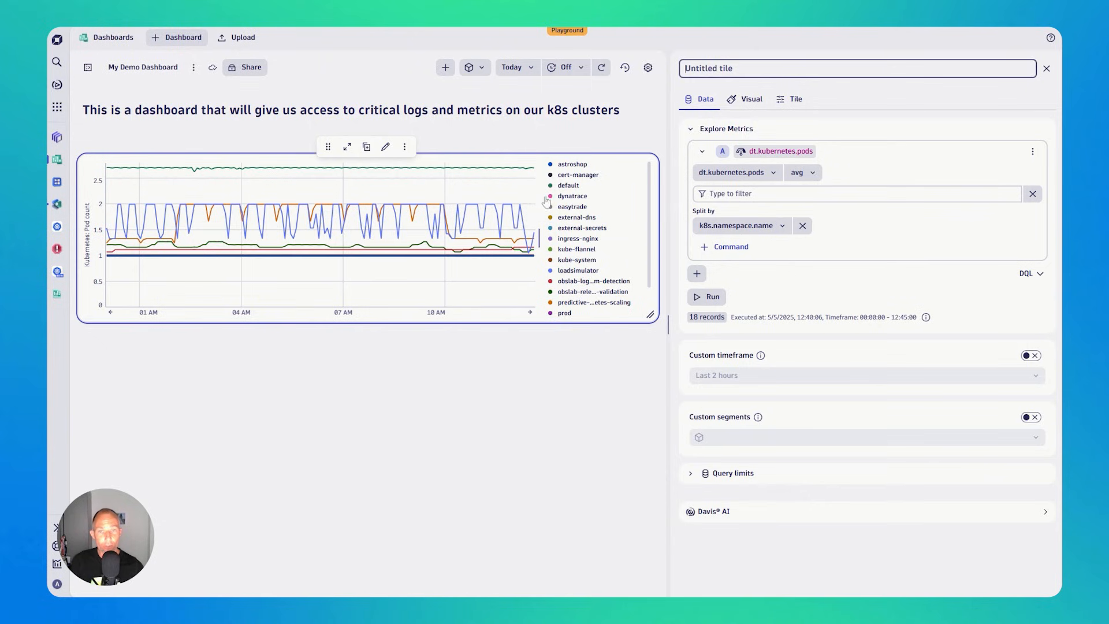
pyautogui.click(746, 99)
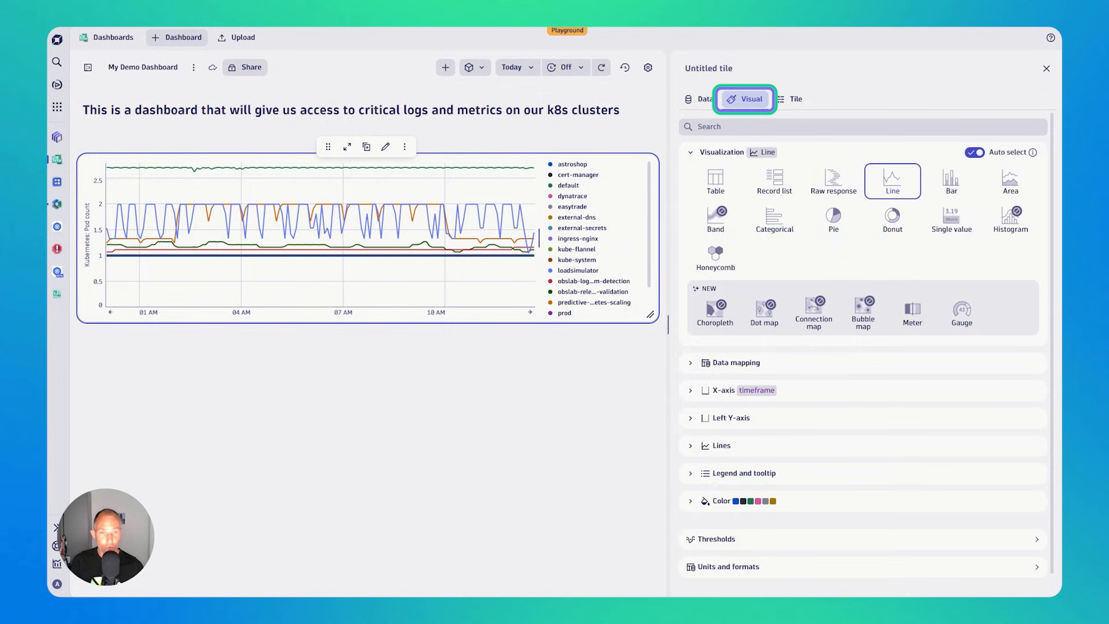
# - Preview the pod count data as Bar, Area, Categorical and Pie, and return it to the Line visualization
pyautogui.click(953, 191)
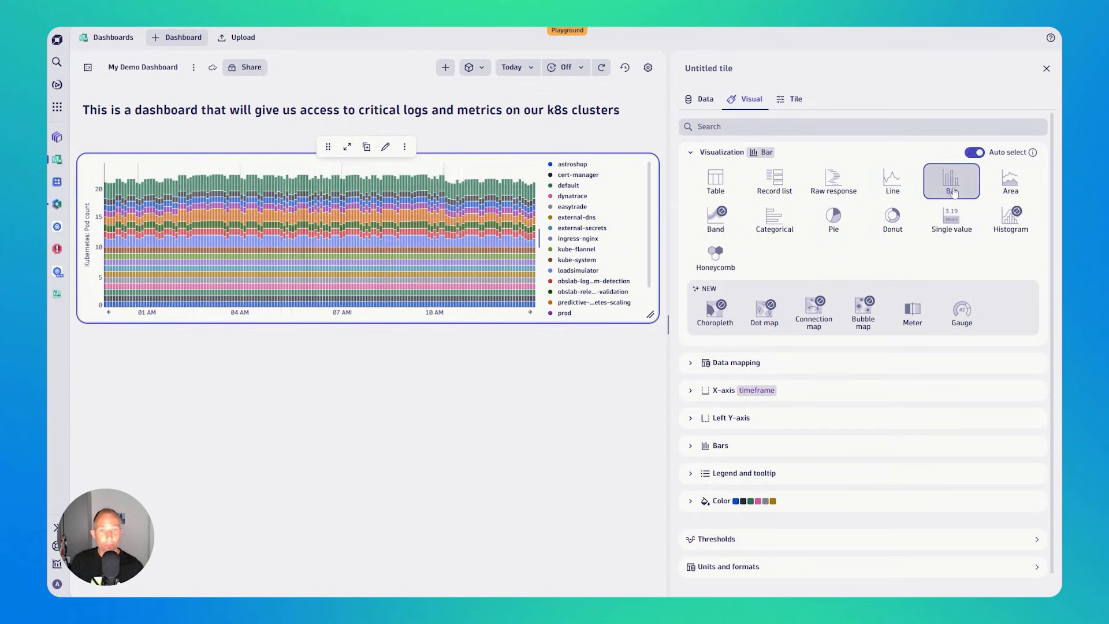
pyautogui.click(1011, 182)
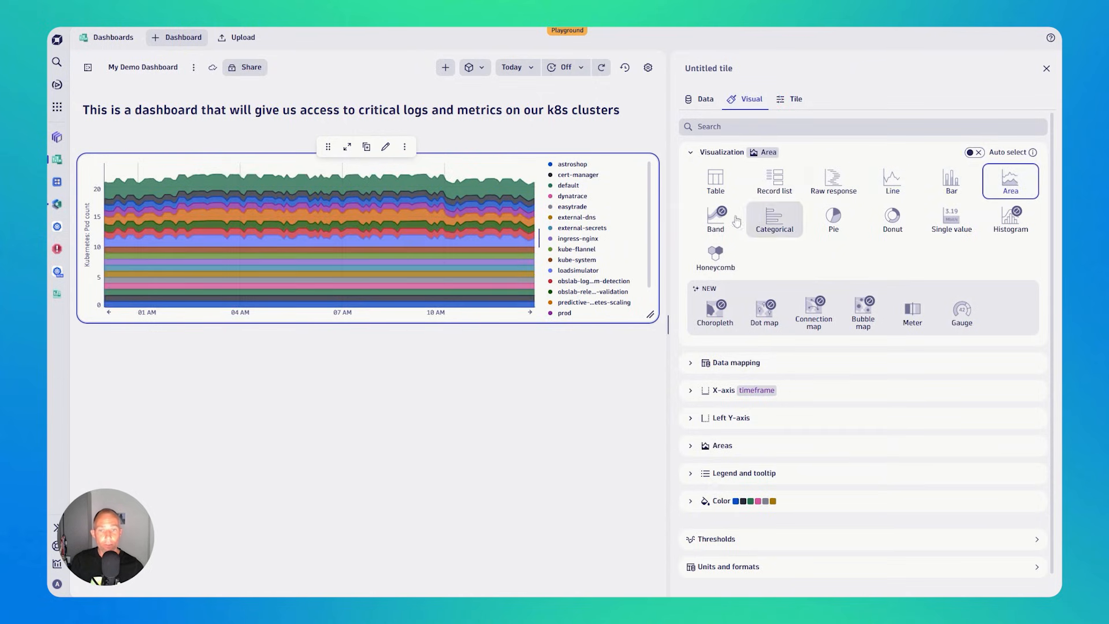
pyautogui.click(774, 219)
pyautogui.click(836, 218)
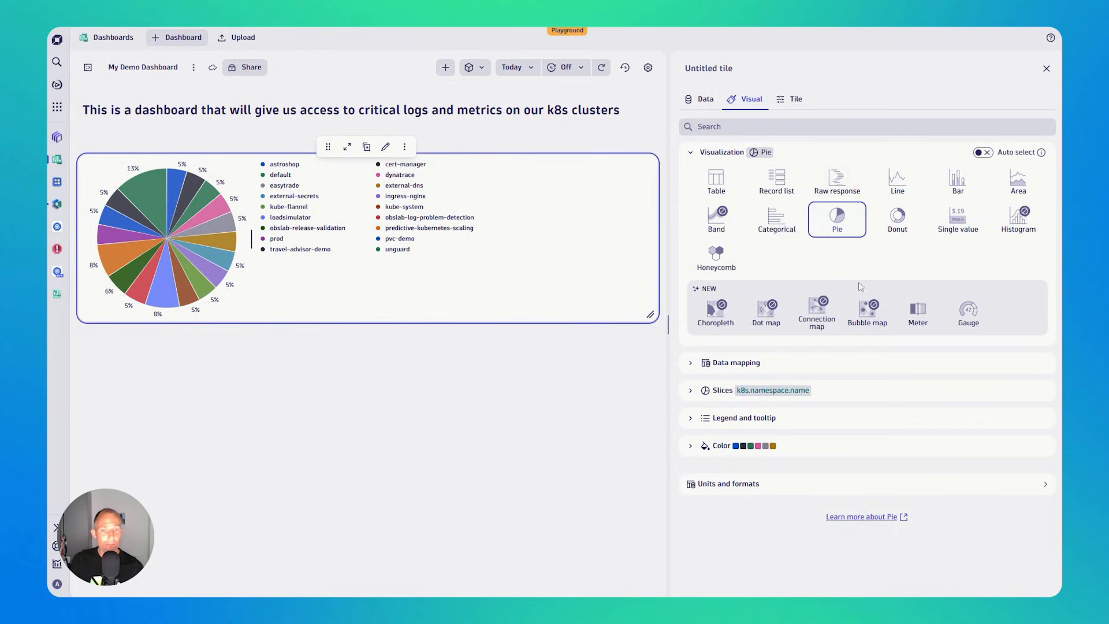
pyautogui.click(905, 184)
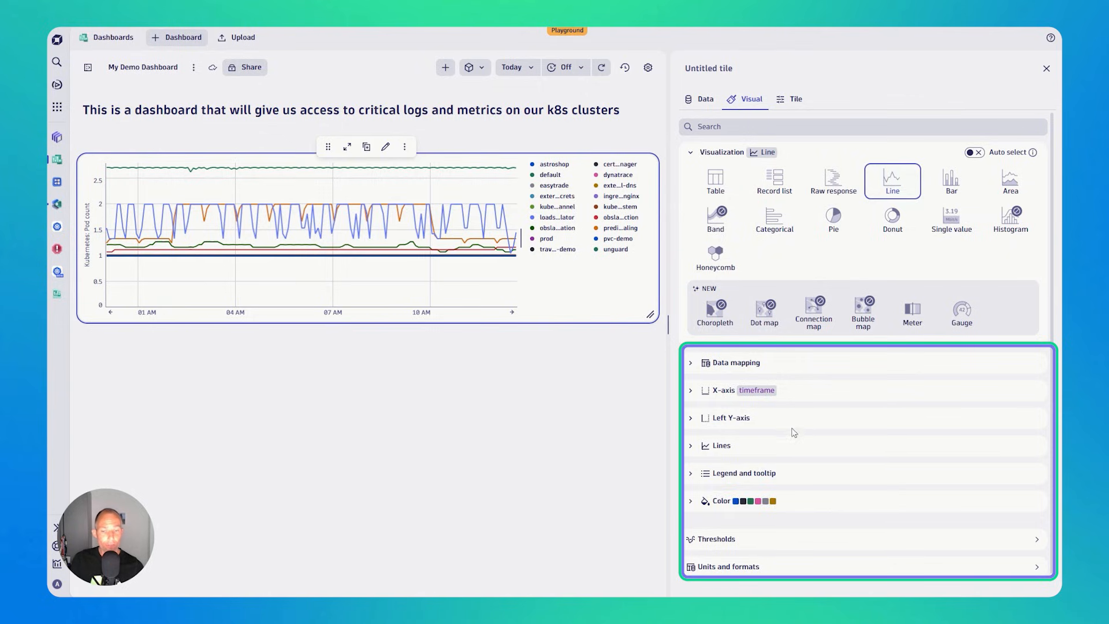
# - Examine the line, legend and tooltip display options of the pod count chart
pyautogui.click(693, 447)
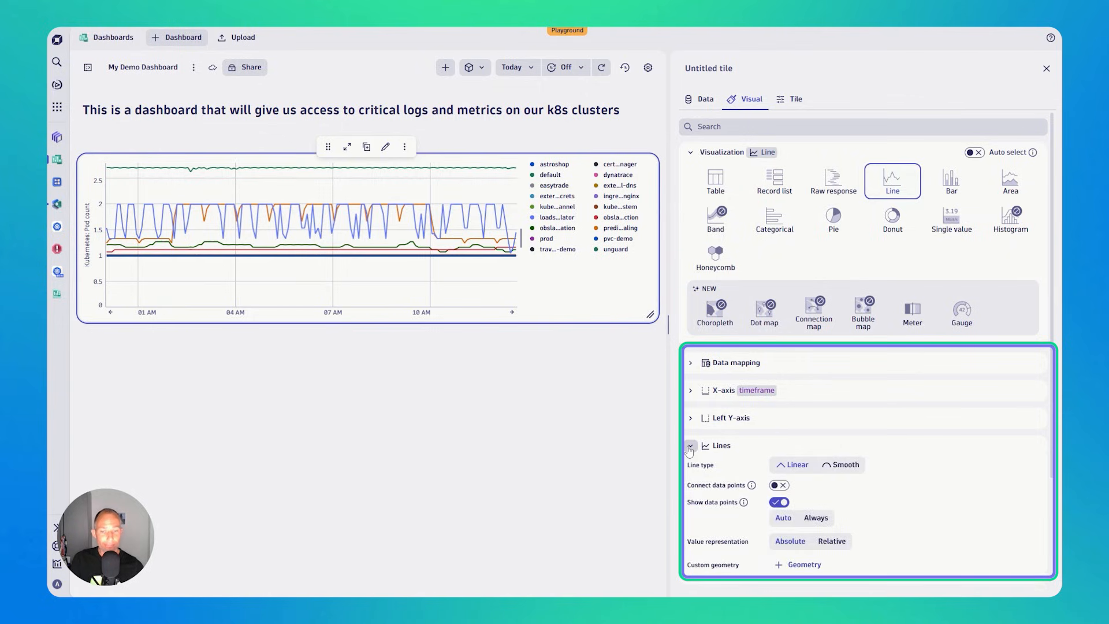
pyautogui.scroll(-2, 713, 447)
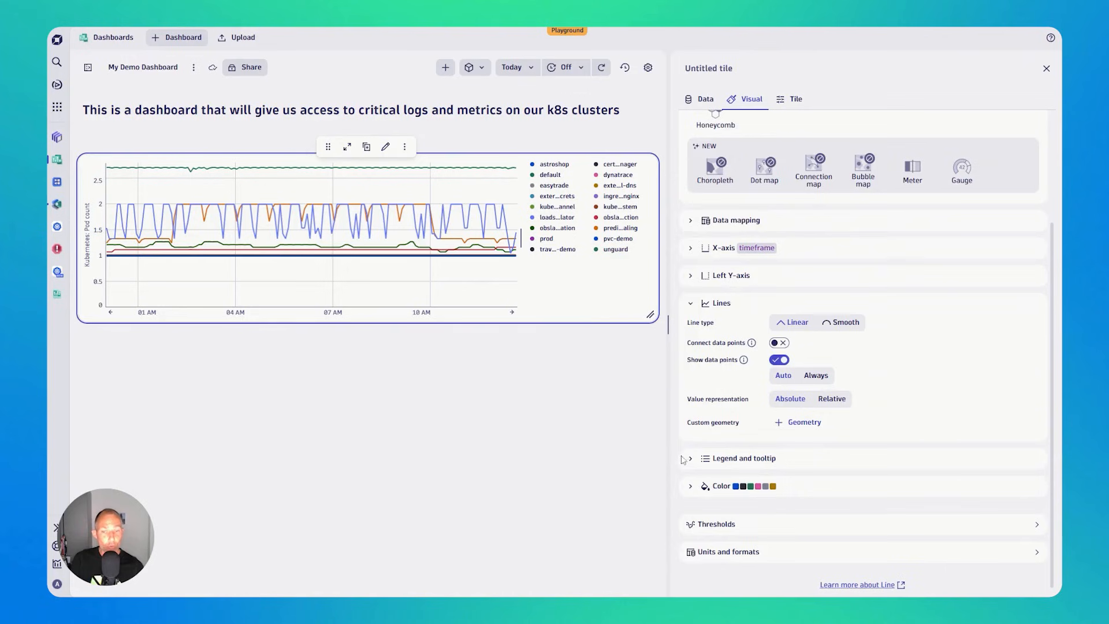
pyautogui.click(689, 459)
pyautogui.scroll(-3, 693, 457)
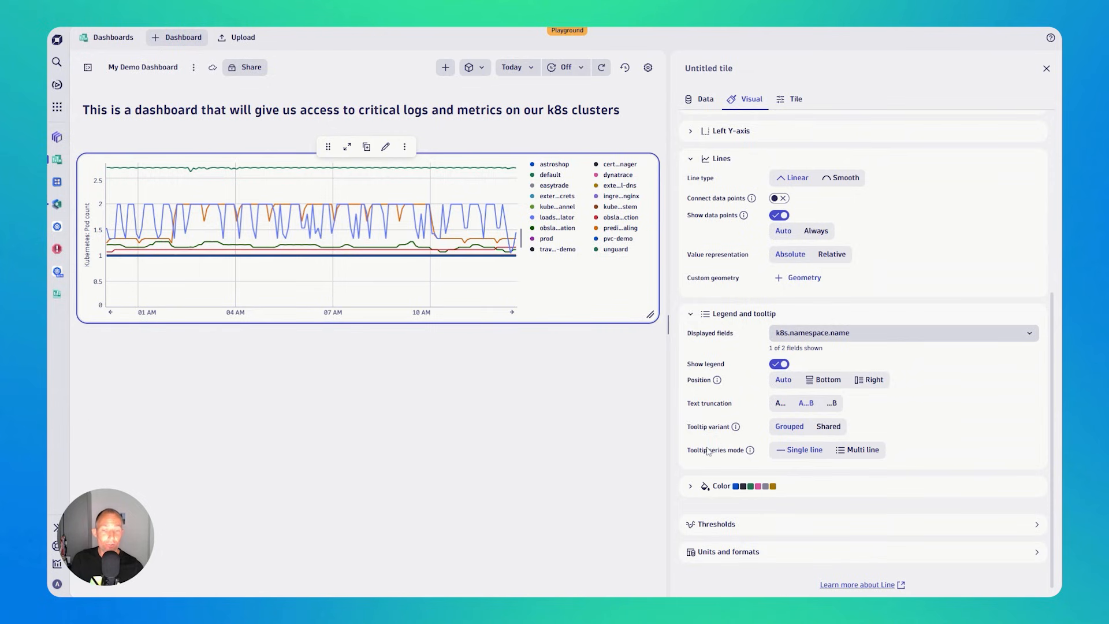
pyautogui.scroll(5, 711, 447)
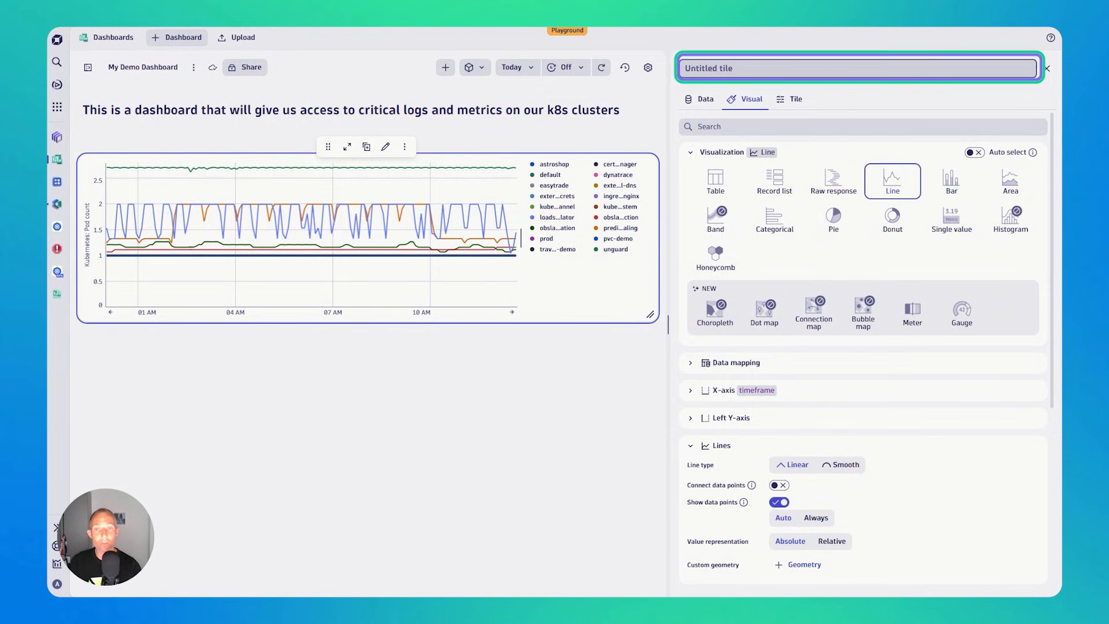
# - Title the pod count tile "Number of Pods per Namespace" and close its editor
pyautogui.write('Number of Pods')
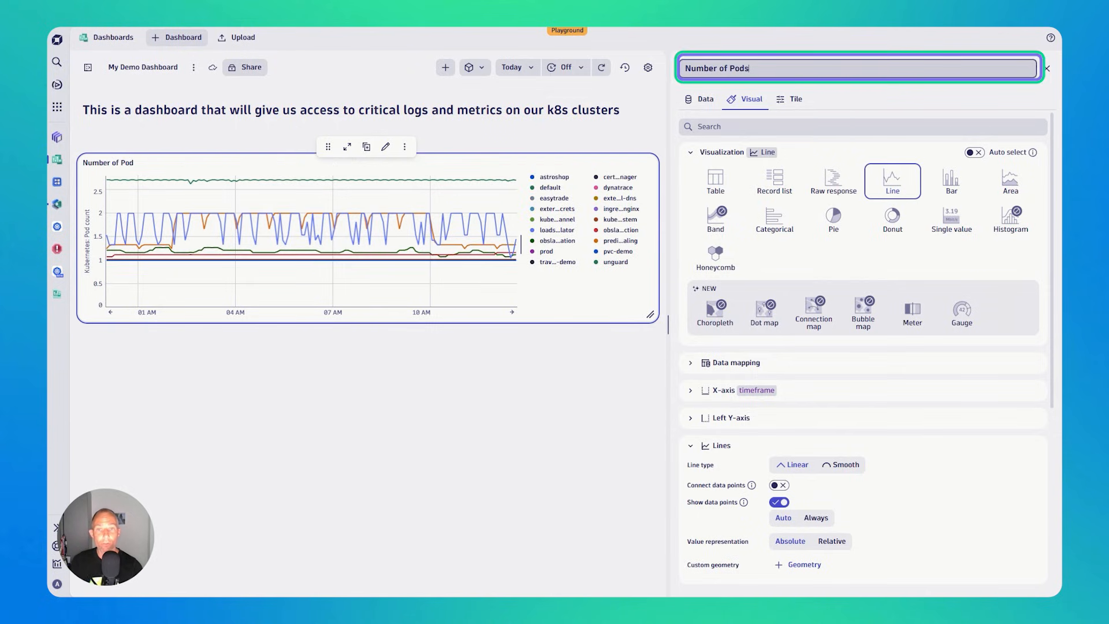
pyautogui.write(' per Namespace')
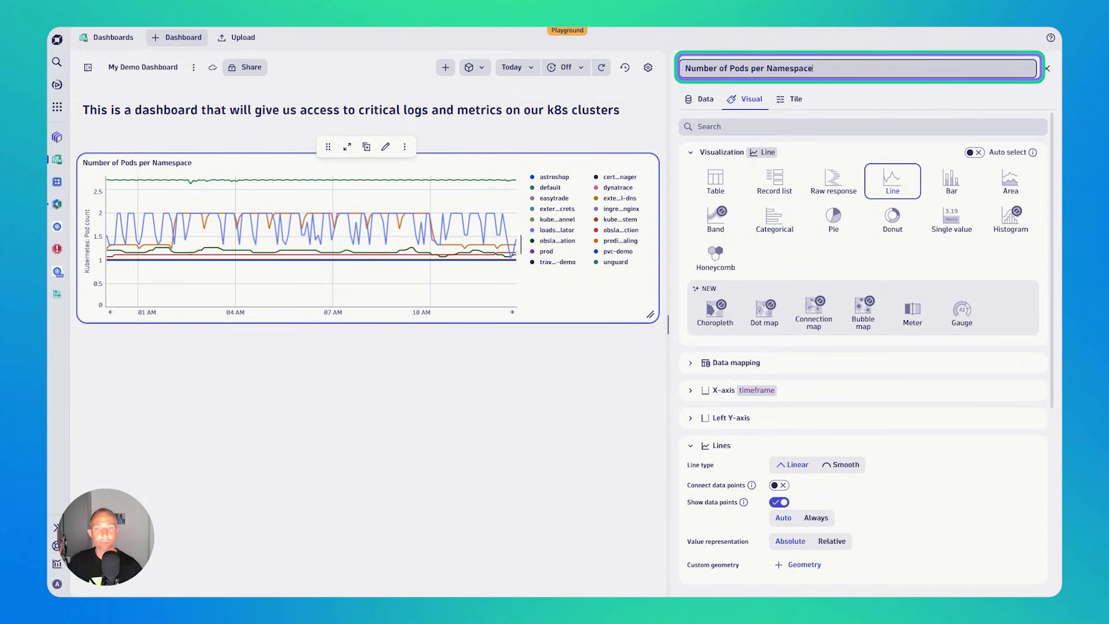
pyautogui.press('Return')
pyautogui.click(638, 378)
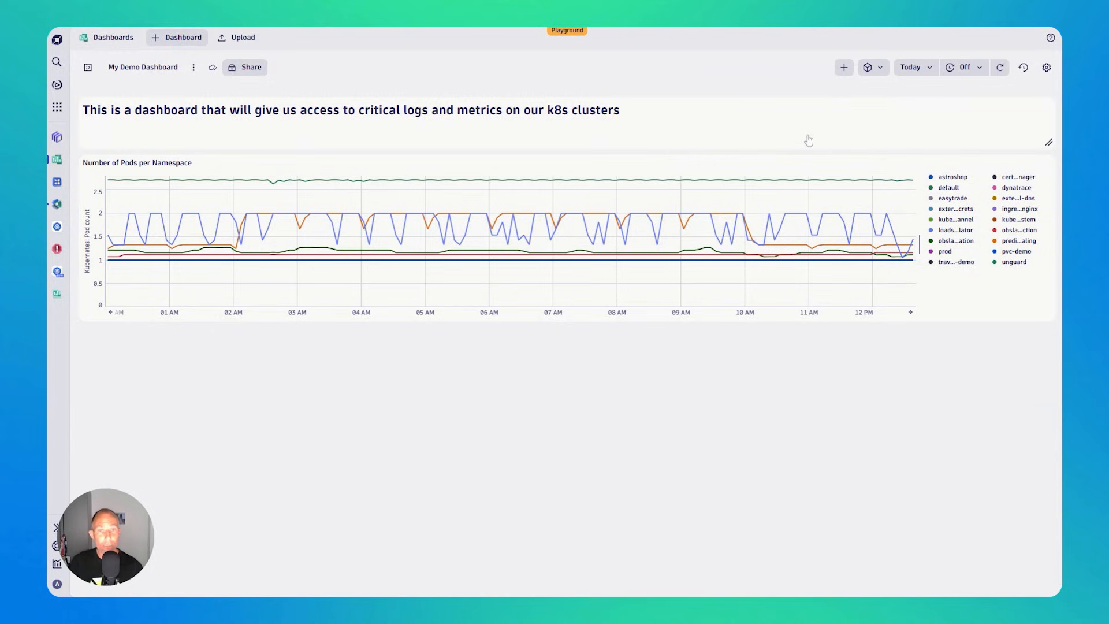
# - Add a Logs tile below the pod count chart and widen it to about half the dashboard width
pyautogui.click(845, 68)
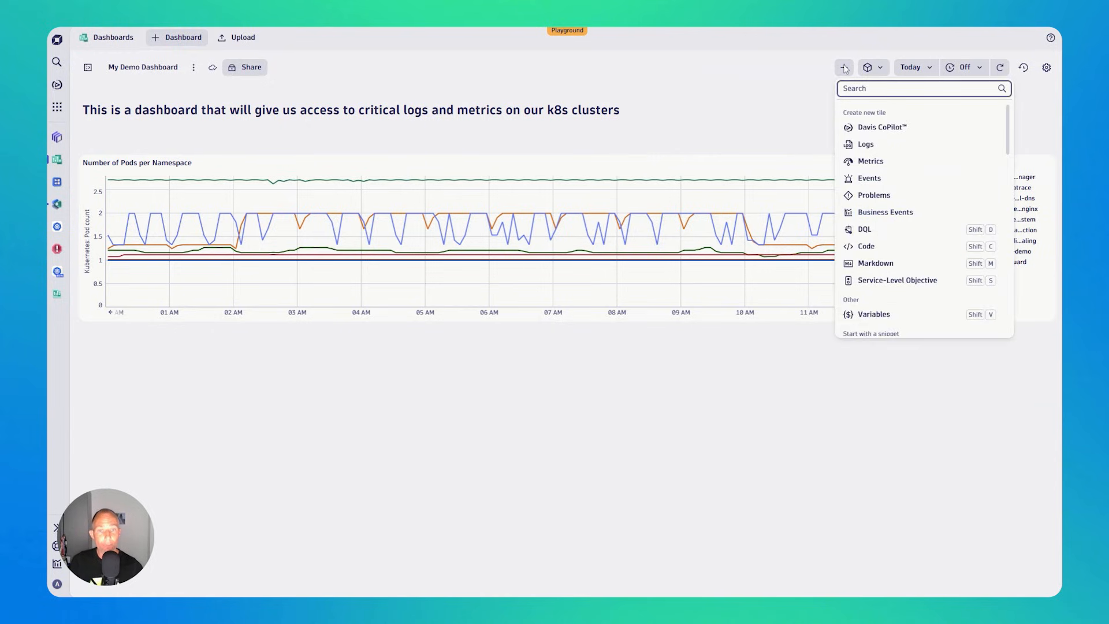
pyautogui.click(870, 145)
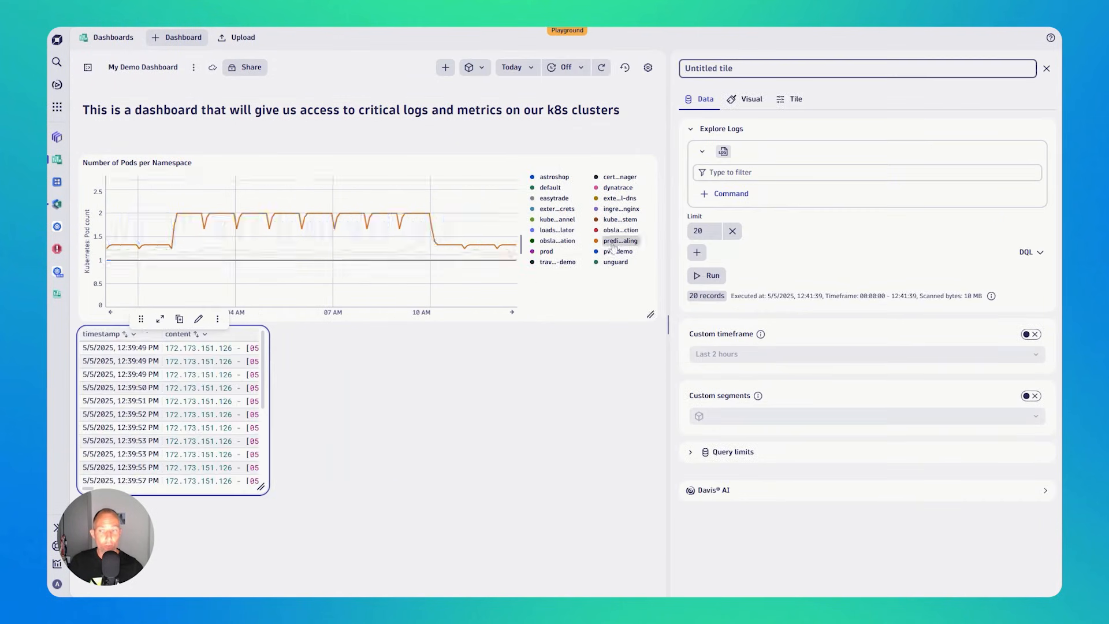
pyautogui.moveTo(260, 487); pyautogui.dragTo(406, 489)
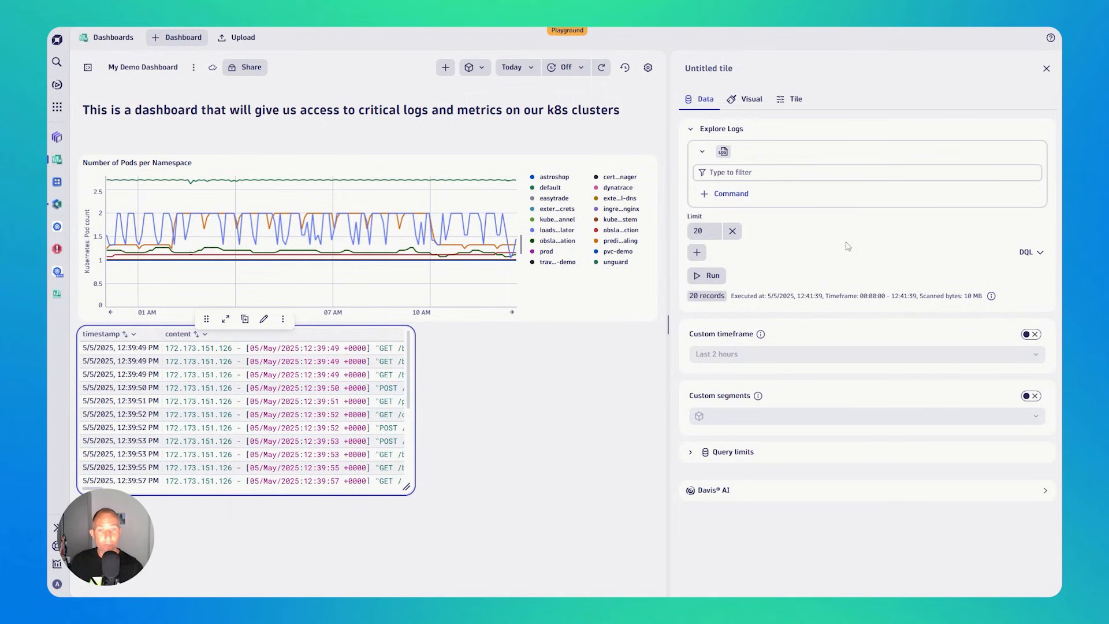
# - Filter the Logs tile by dt.kubernetes.cluster.name = eks, run the query and close the tile editor
pyautogui.click(710, 173)
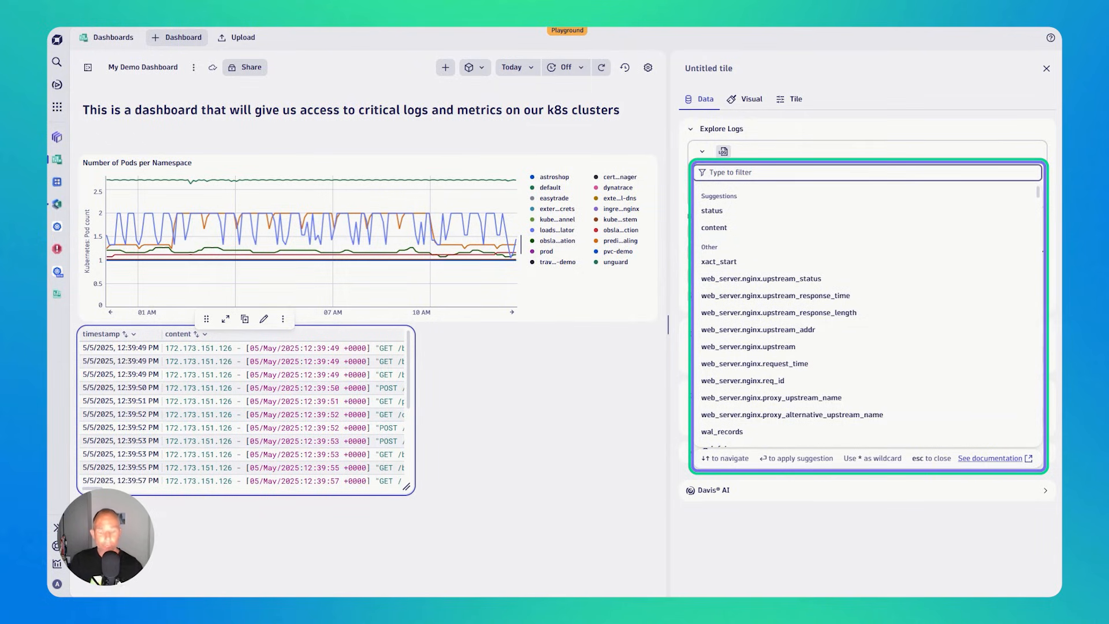
pyautogui.write('kuberne')
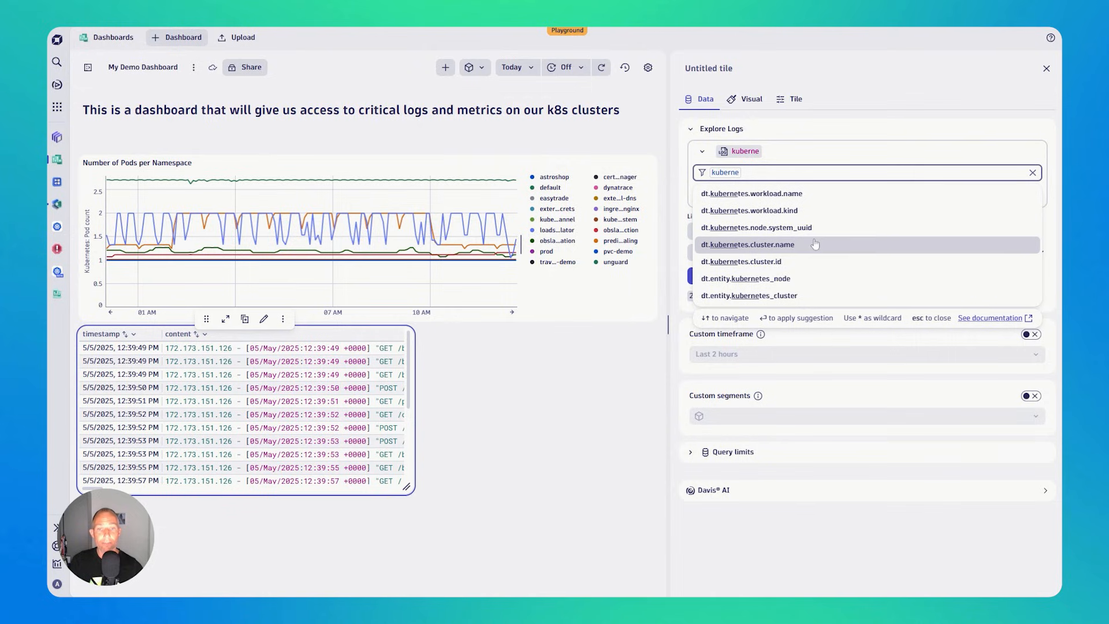
pyautogui.click(787, 247)
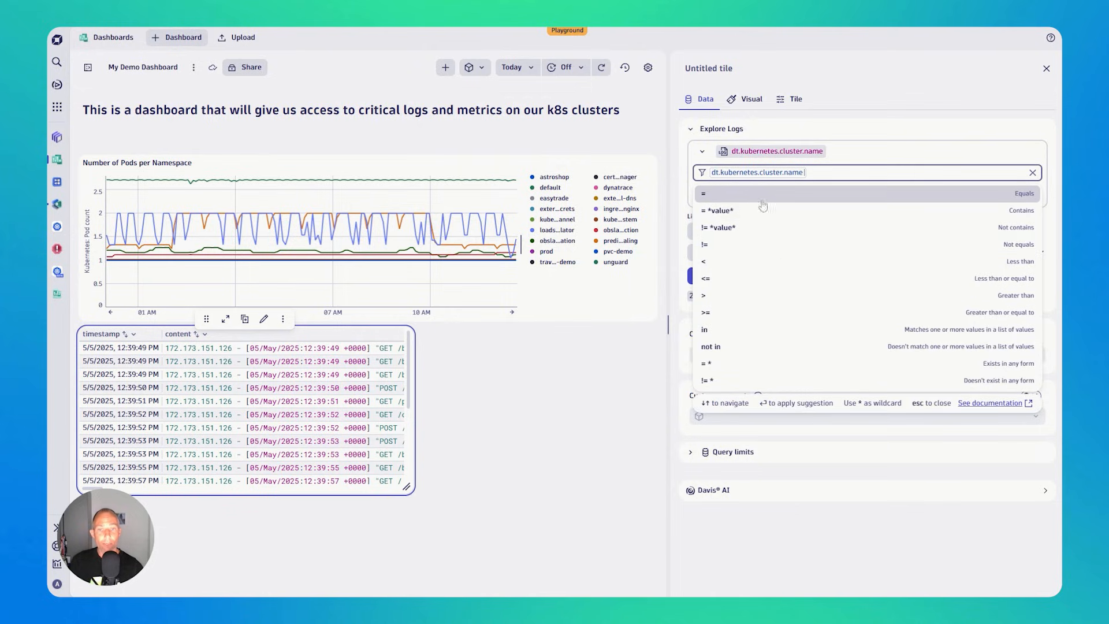
pyautogui.click(720, 196)
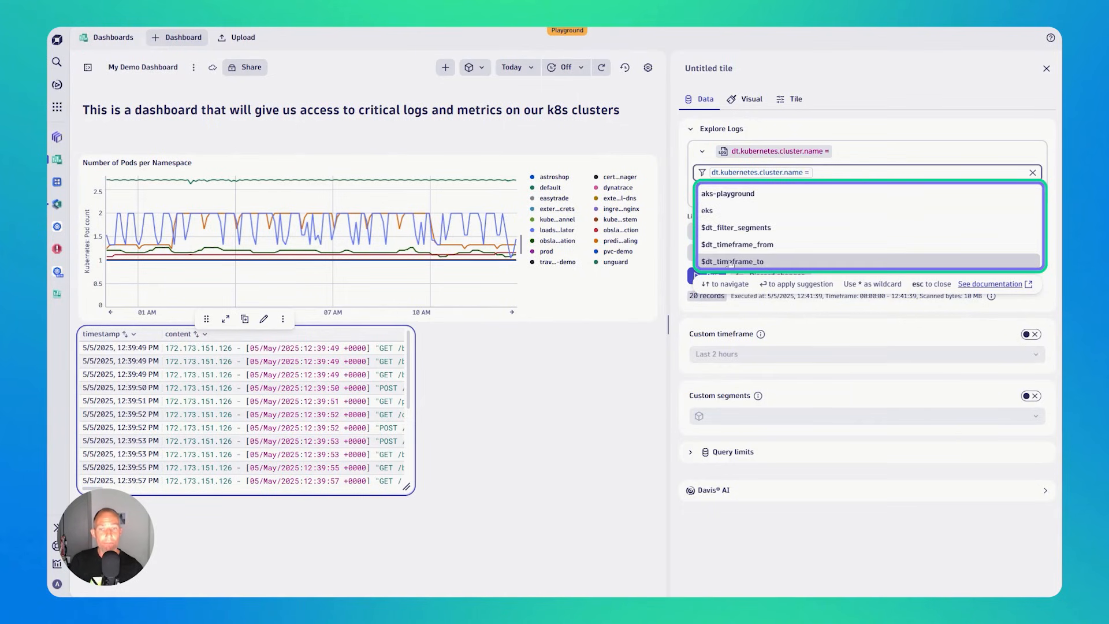
pyautogui.click(729, 211)
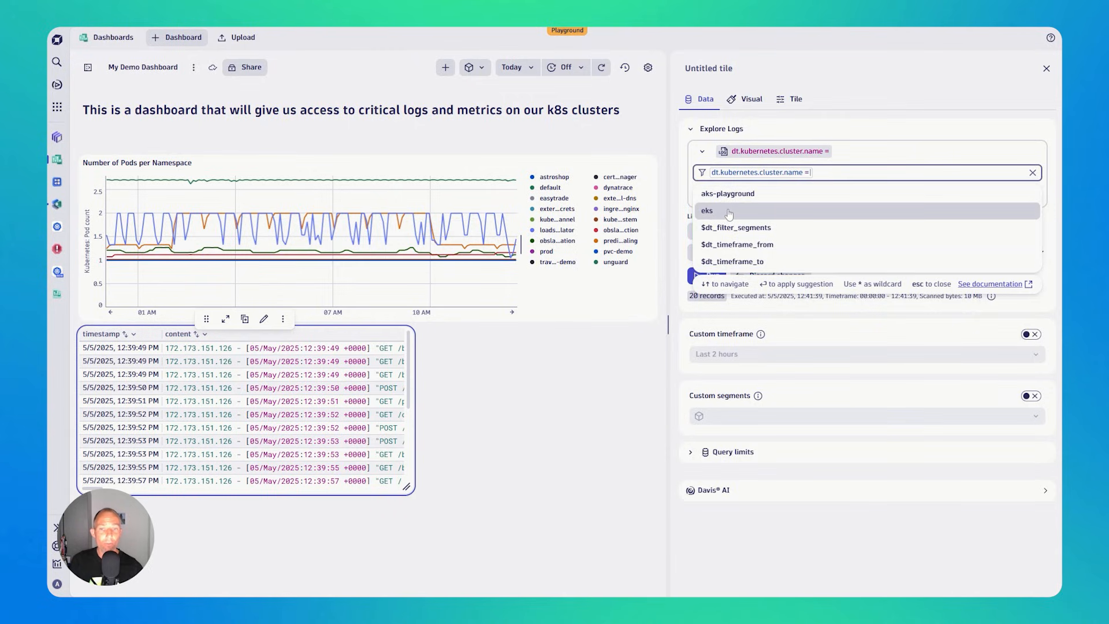
pyautogui.click(896, 136)
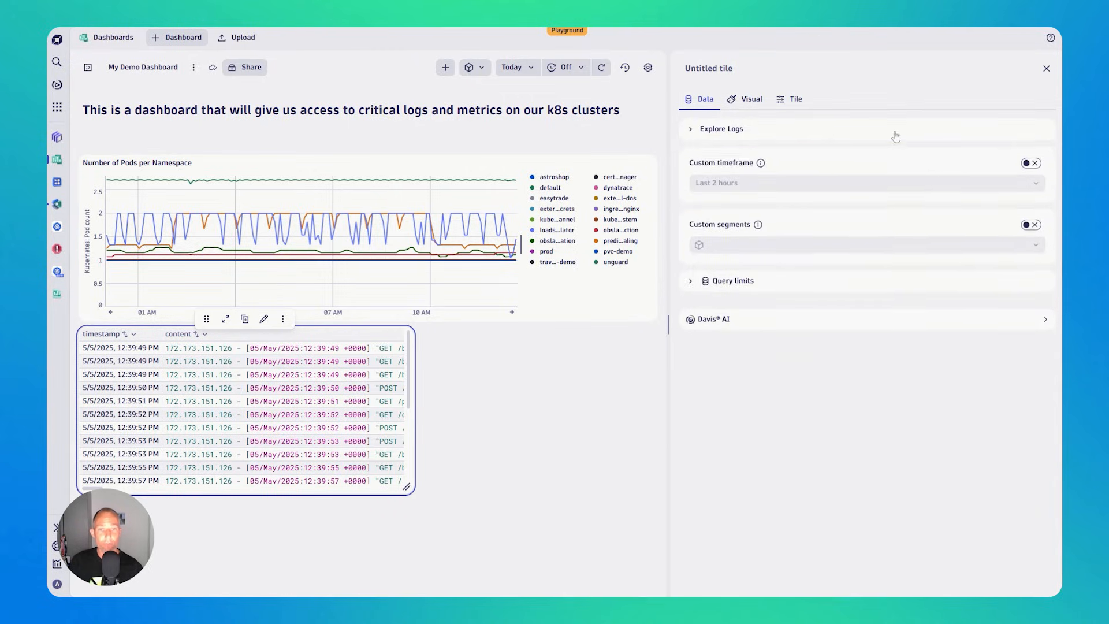
pyautogui.click(691, 132)
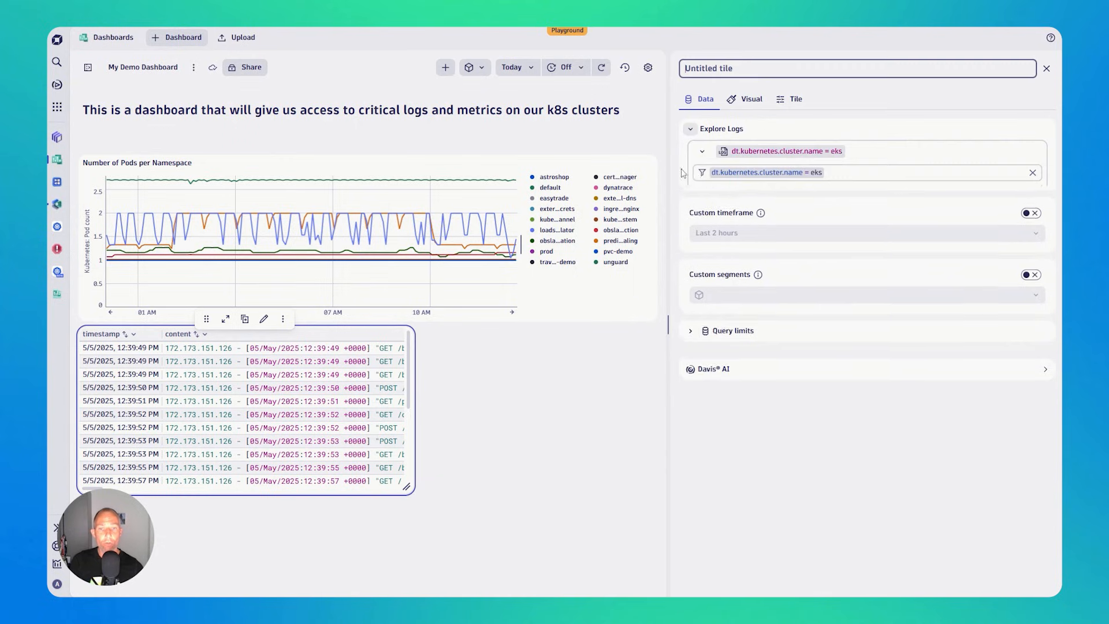
pyautogui.click(706, 276)
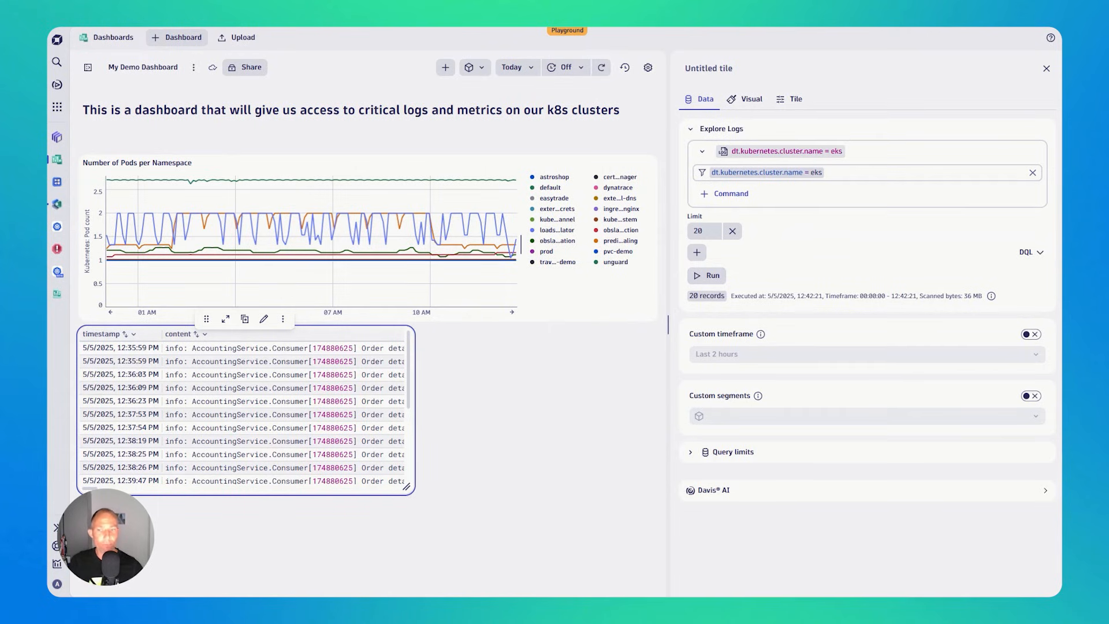
pyautogui.click(550, 445)
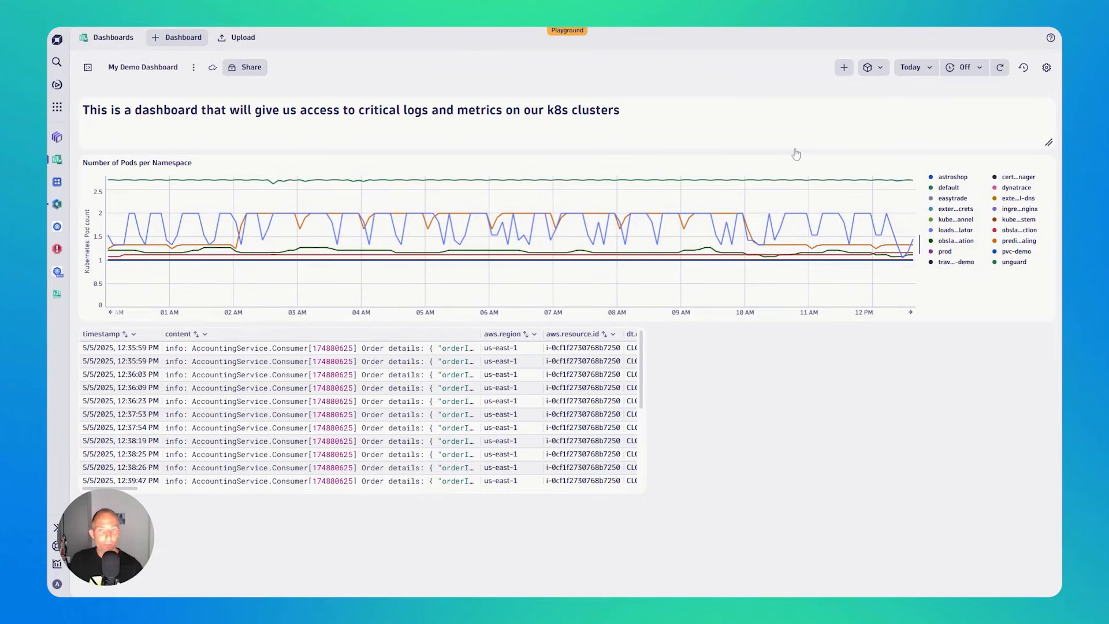
# - Add a variable to the dashboard and name it loglevel
pyautogui.click(844, 69)
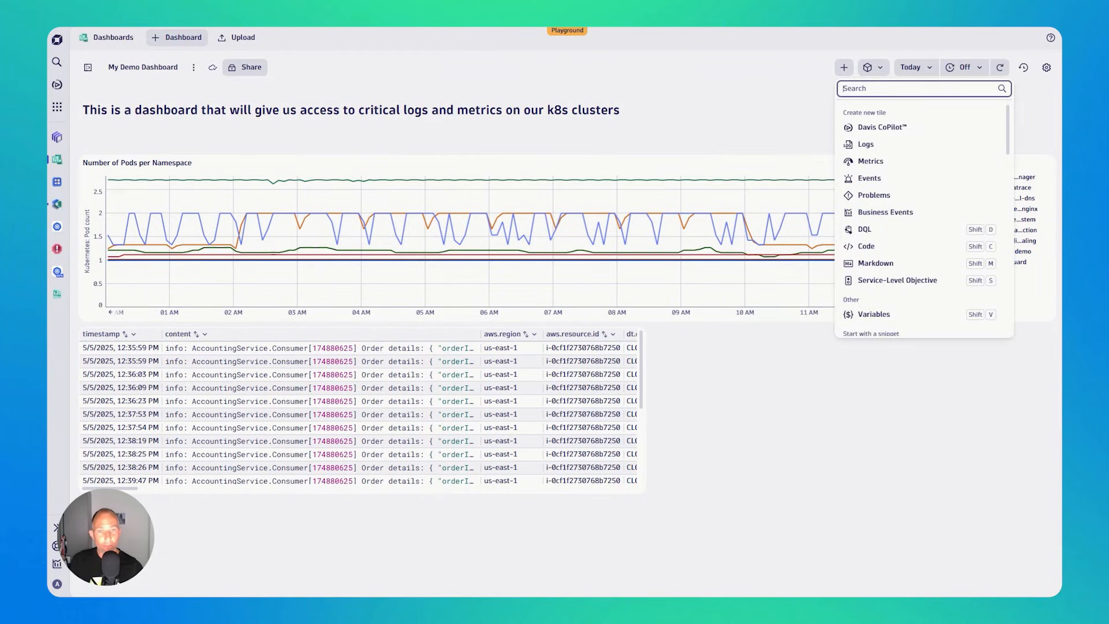
pyautogui.click(881, 317)
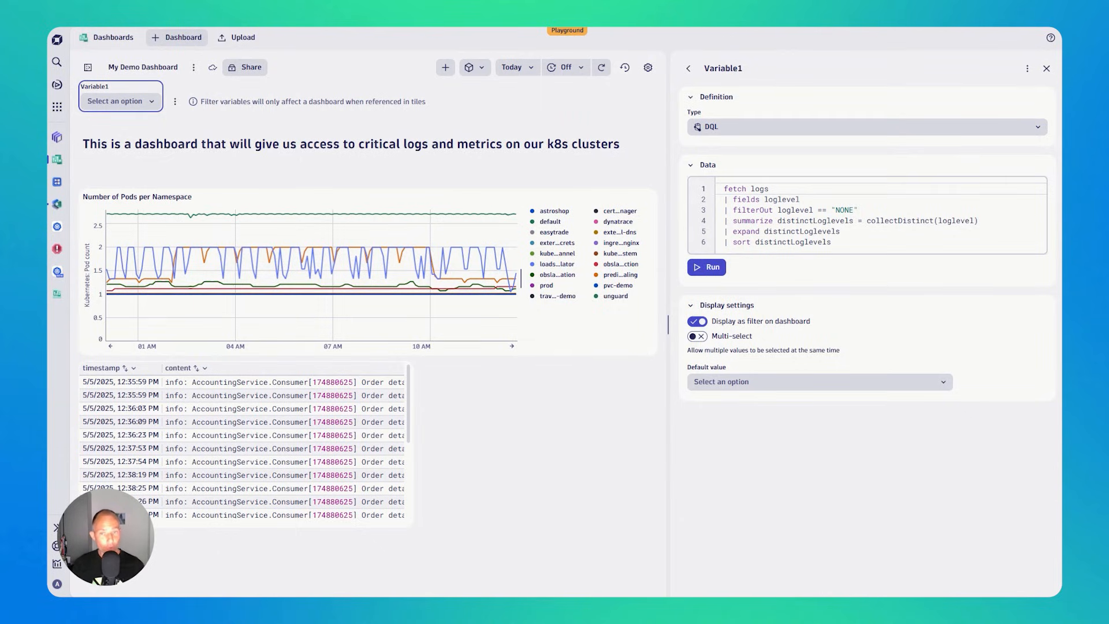
pyautogui.click(718, 68)
pyautogui.hotkey('ctrl', 'a')
pyautogui.write('logleve')
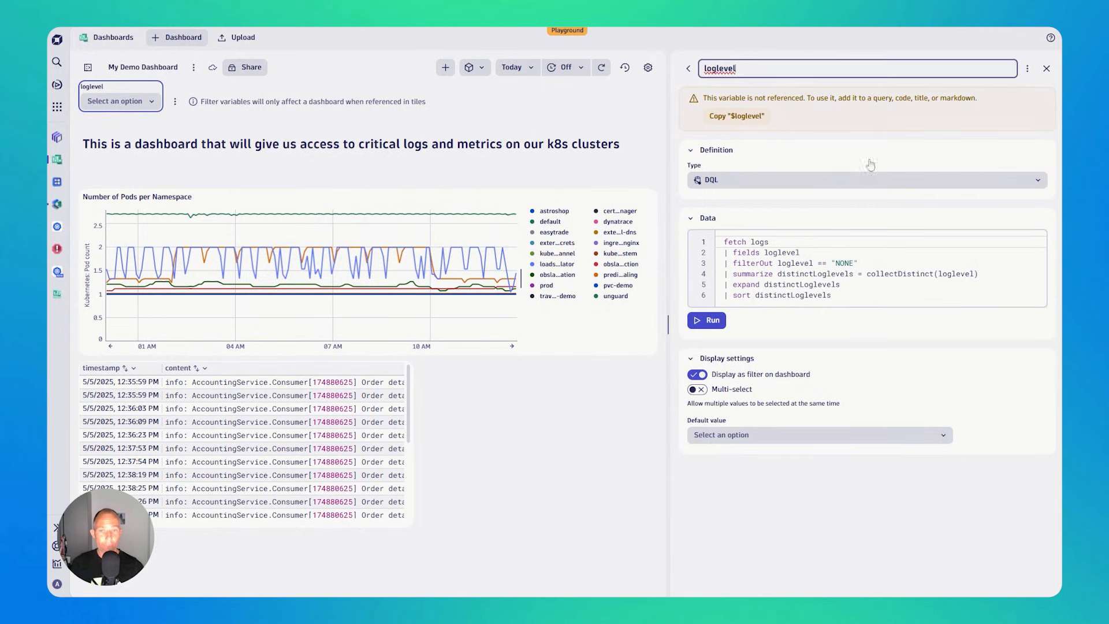
# - Check the available variable types, keep DQL for loglevel and run its default query of distinct log levels
pyautogui.click(829, 180)
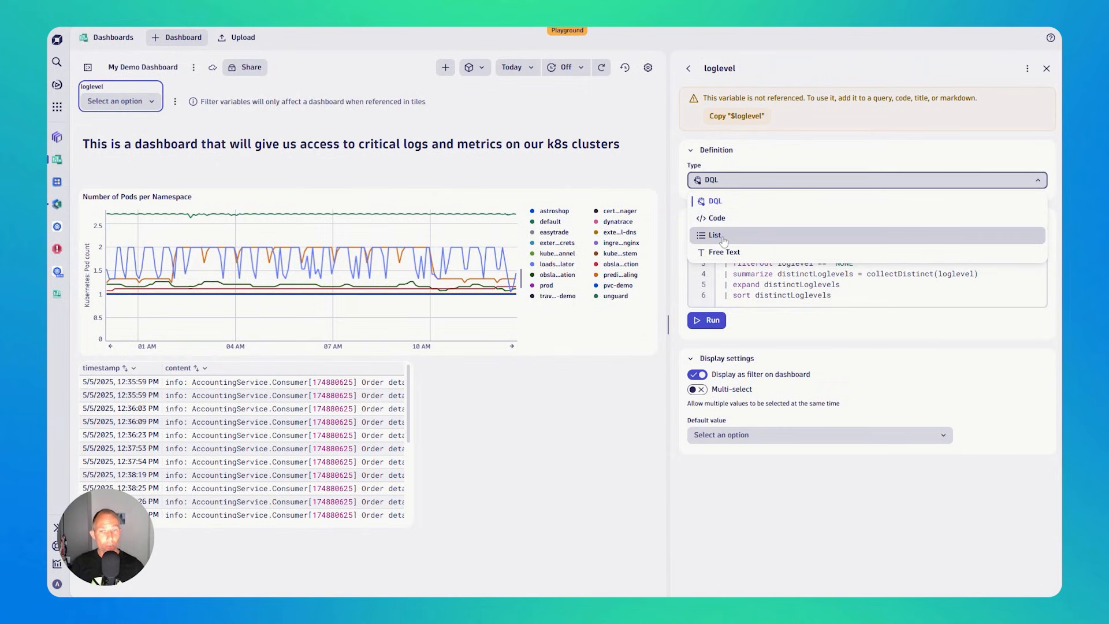
pyautogui.click(748, 152)
pyautogui.click(707, 283)
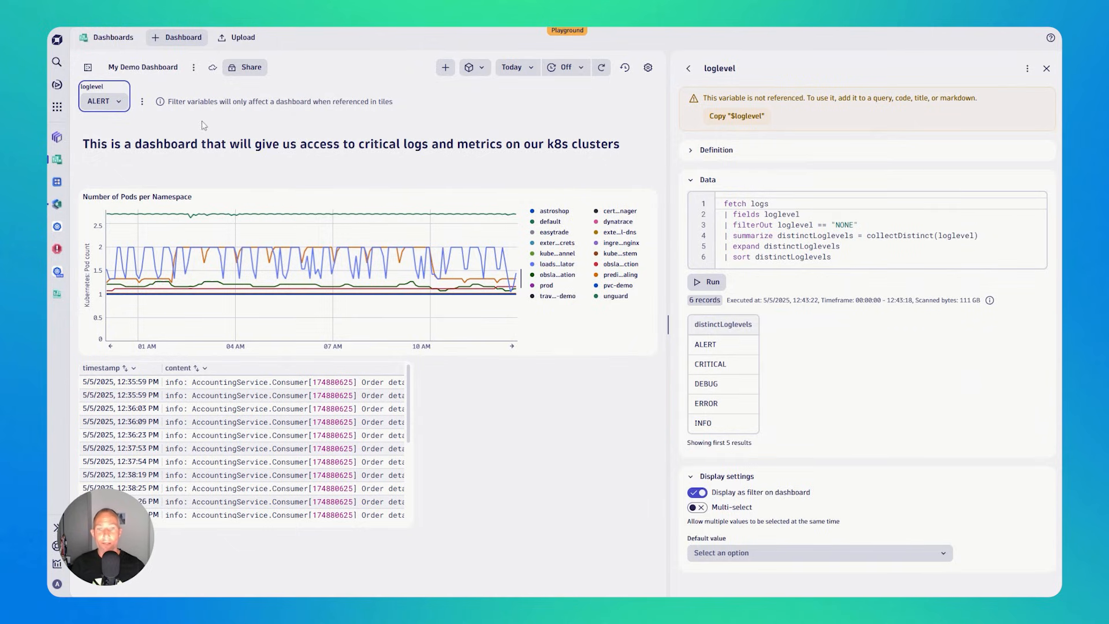
# - Add a second dashboard variable and name it k8scluster
pyautogui.click(142, 104)
pyautogui.click(159, 120)
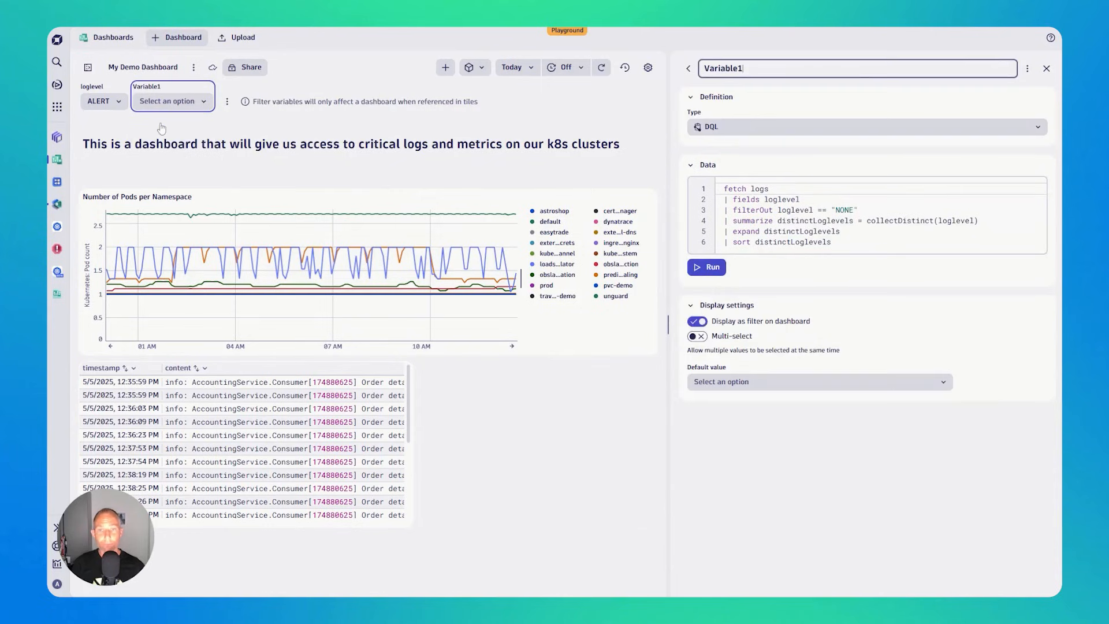
pyautogui.doubleClick(745, 68)
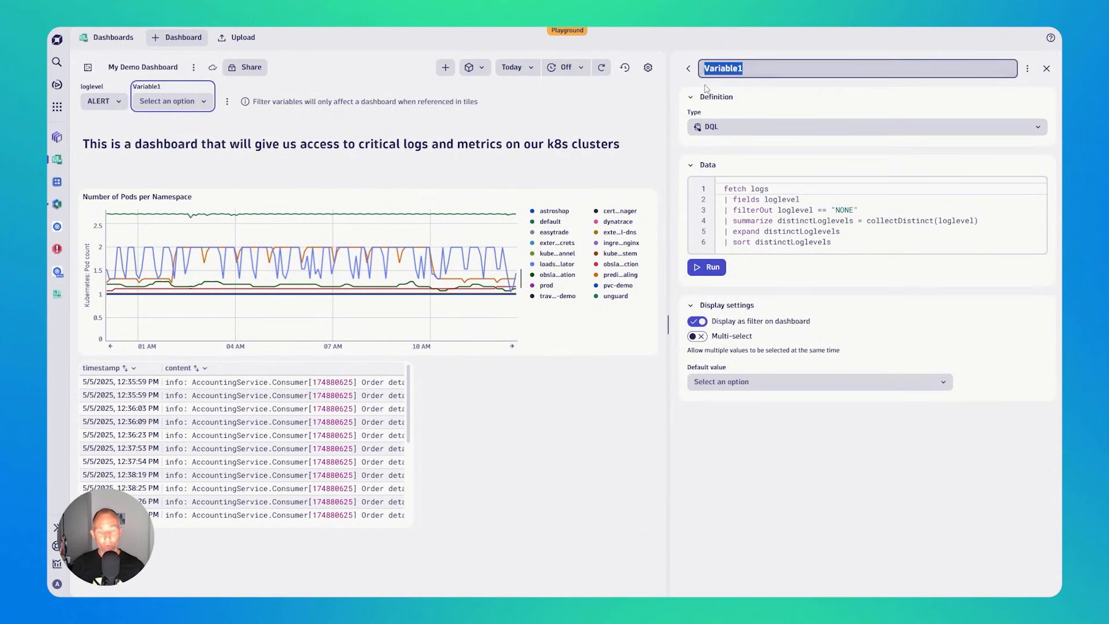
pyautogui.write('k8sclust')
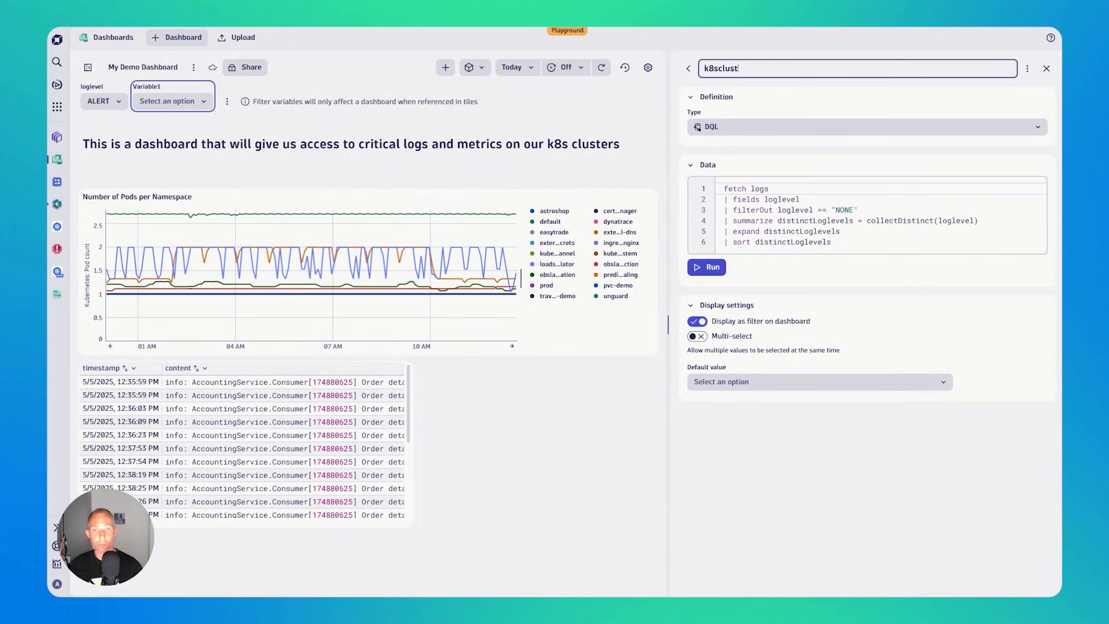
pyautogui.write('er')
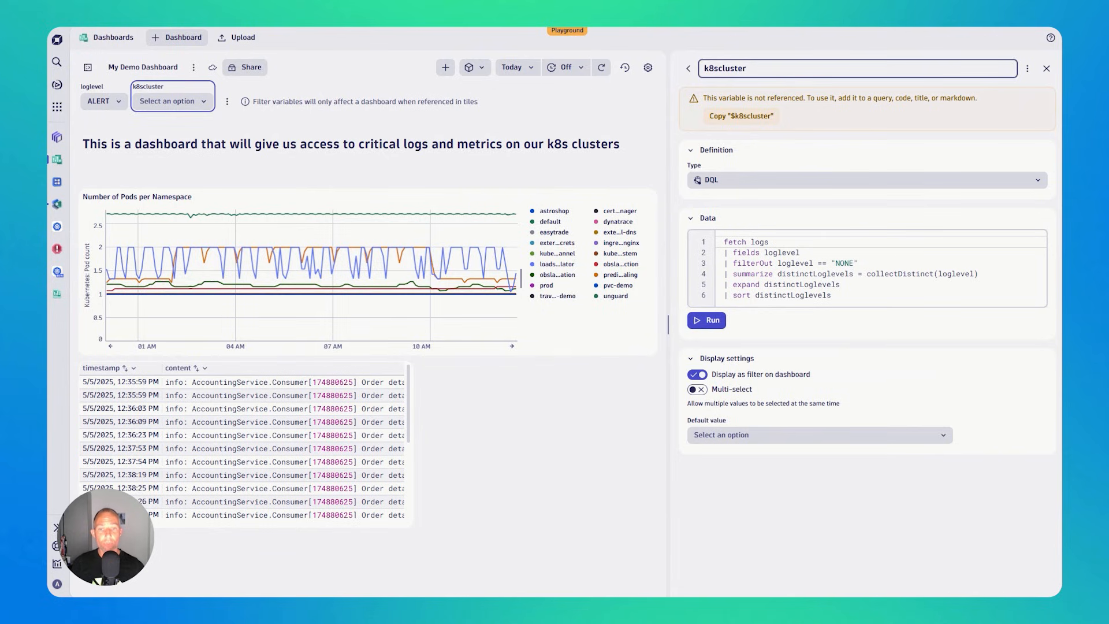
# - Replace the k8scluster variable's default query with "fetch dt.entity.kubernetes_cluster" and run it
pyautogui.click(786, 252)
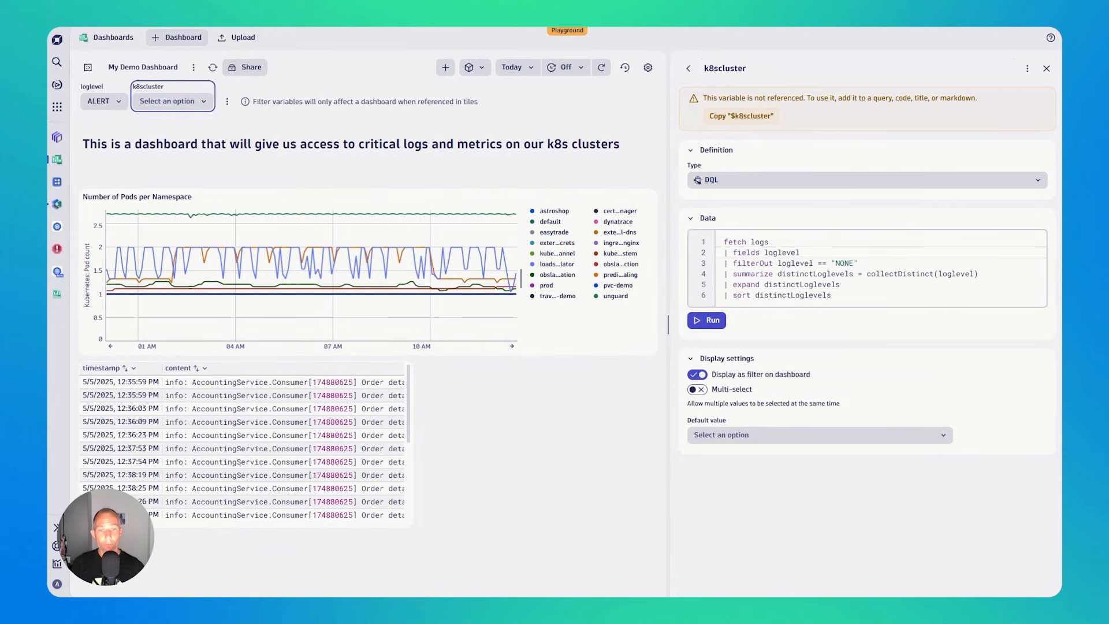
pyautogui.click(771, 231)
pyautogui.hotkey('shift', 'Down')
pyautogui.hotkey('shift', 'Down')
pyautogui.hotkey('shift', 'Down')
pyautogui.hotkey('shift', 'Down')
pyautogui.hotkey('shift', 'Down')
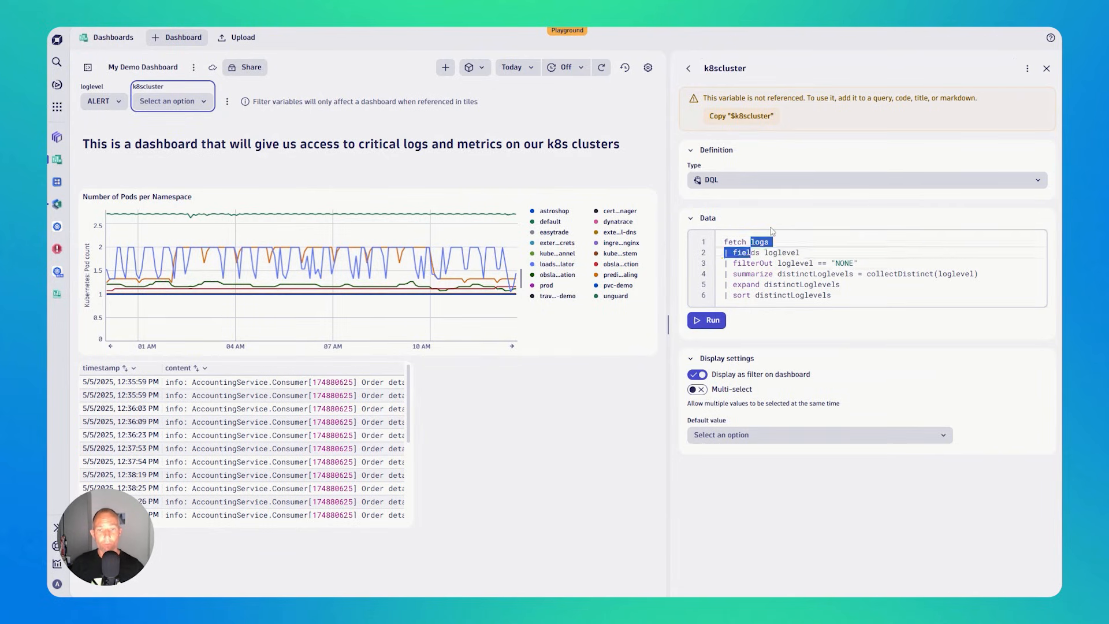
pyautogui.hotkey('shift', 'End')
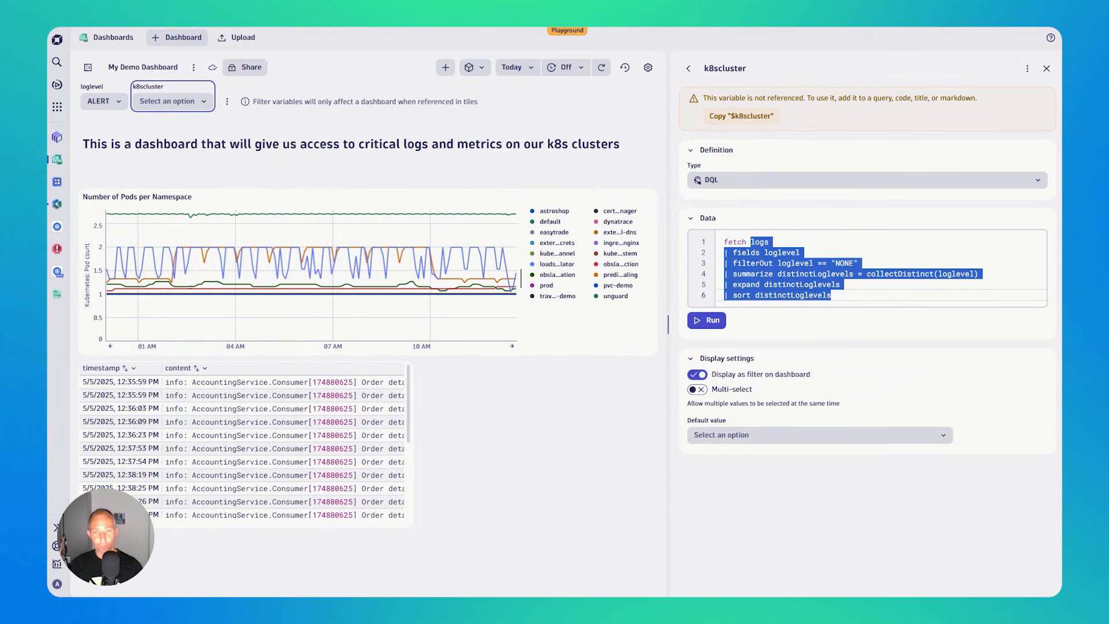
pyautogui.write('clust')
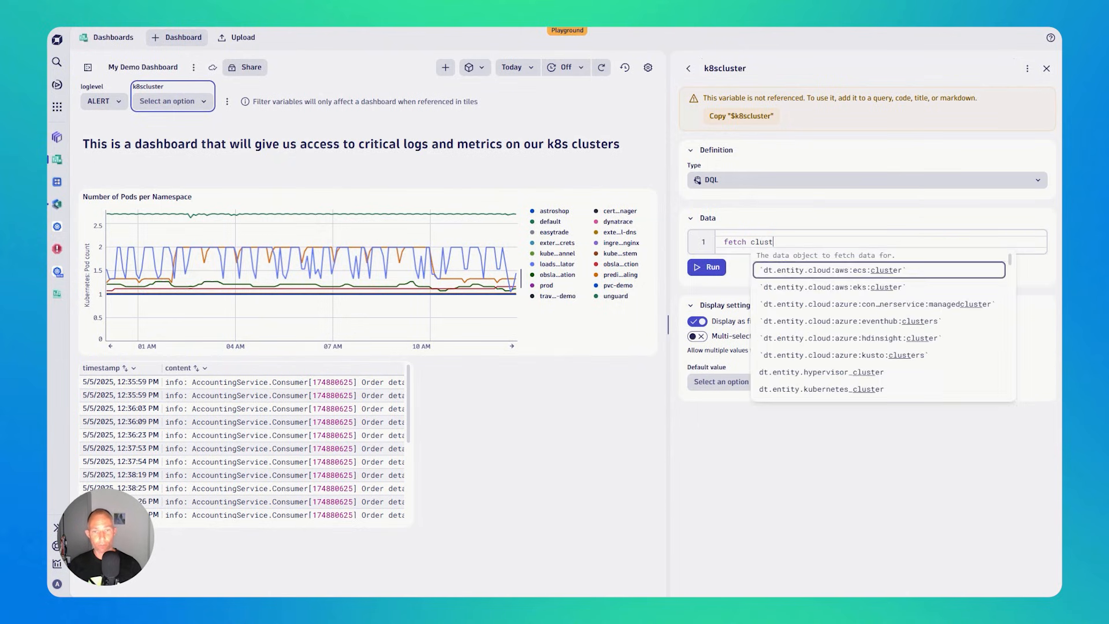
pyautogui.press('Down')
pyautogui.press('Down')
pyautogui.press('Down')
pyautogui.press('Down')
pyautogui.press('Down')
pyautogui.press('Down')
pyautogui.press('Down')
pyautogui.press('Down')
pyautogui.press('Down')
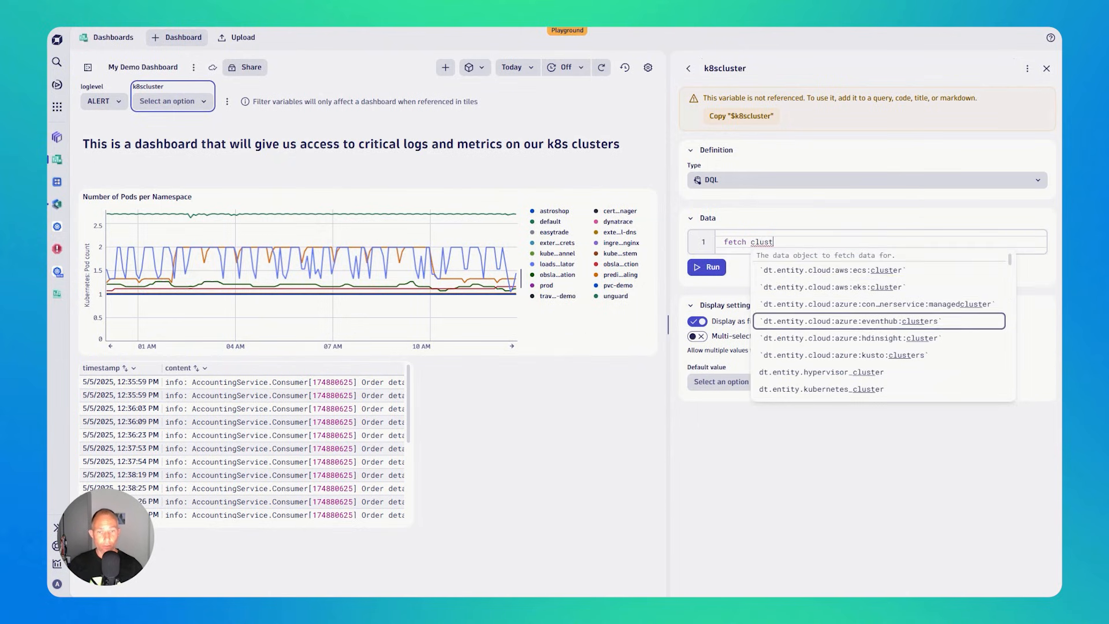
pyautogui.press('Up')
pyautogui.press('Up')
pyautogui.press('Return')
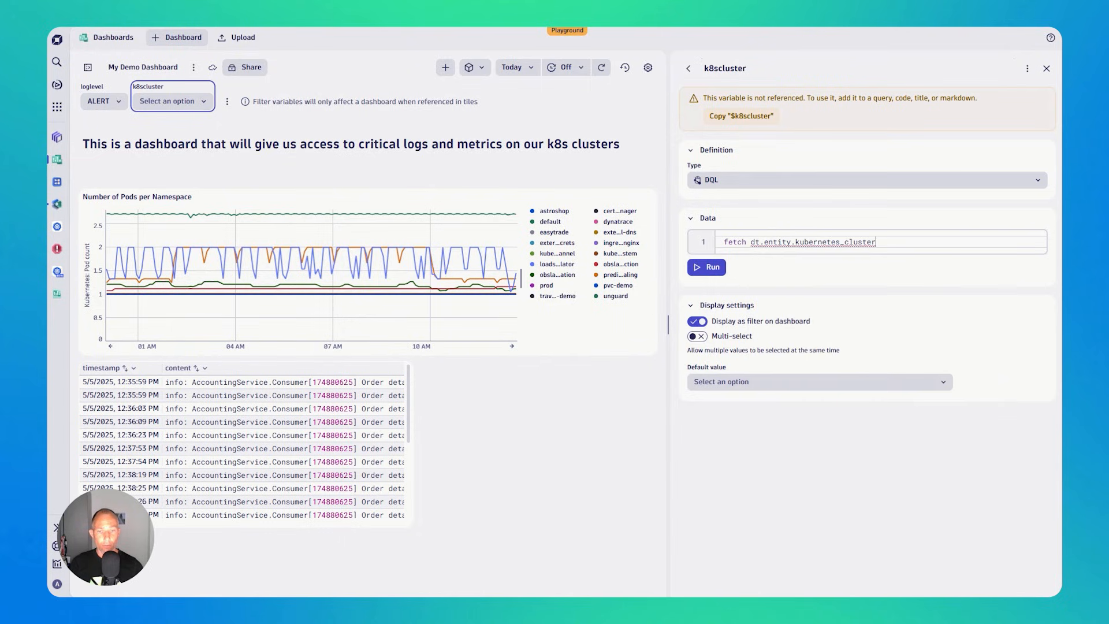
pyautogui.click(708, 269)
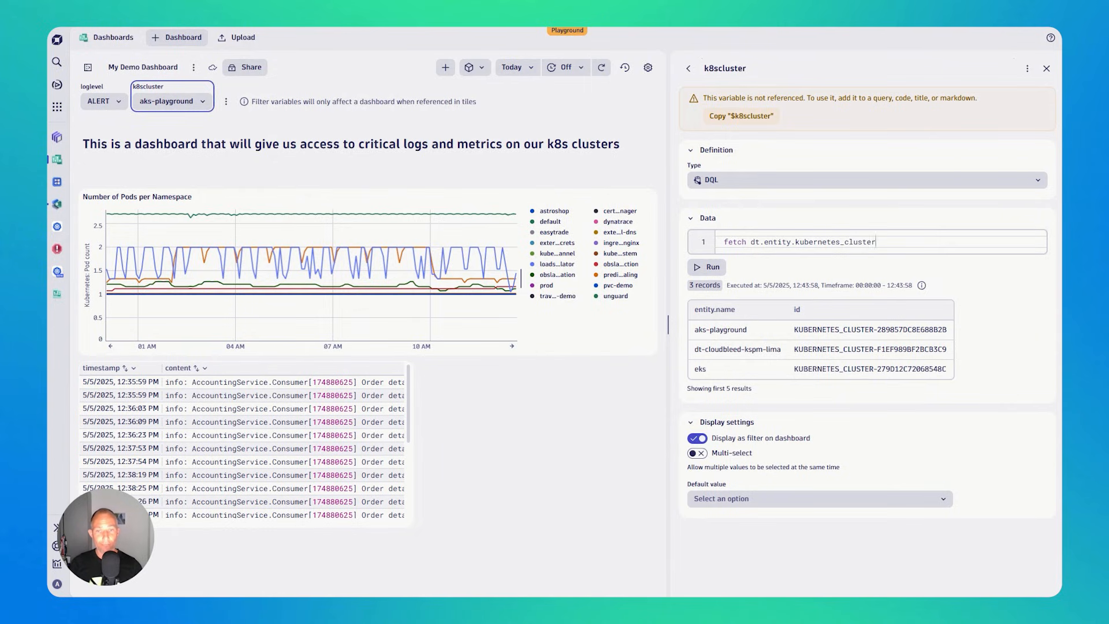
# - Append "| fields entity.name" to the k8scluster query and run it again
pyautogui.press('Return')
pyautogui.write('| filte')
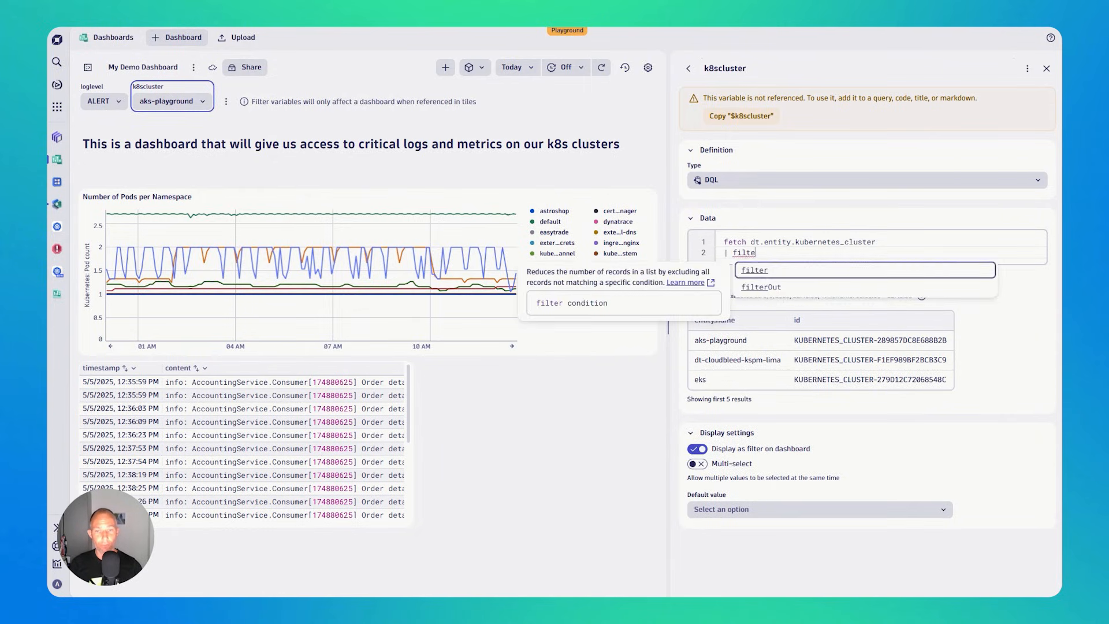
pyautogui.press('BackSpace')
pyautogui.press('BackSpace')
pyautogui.press('BackSpace')
pyautogui.write('elds ')
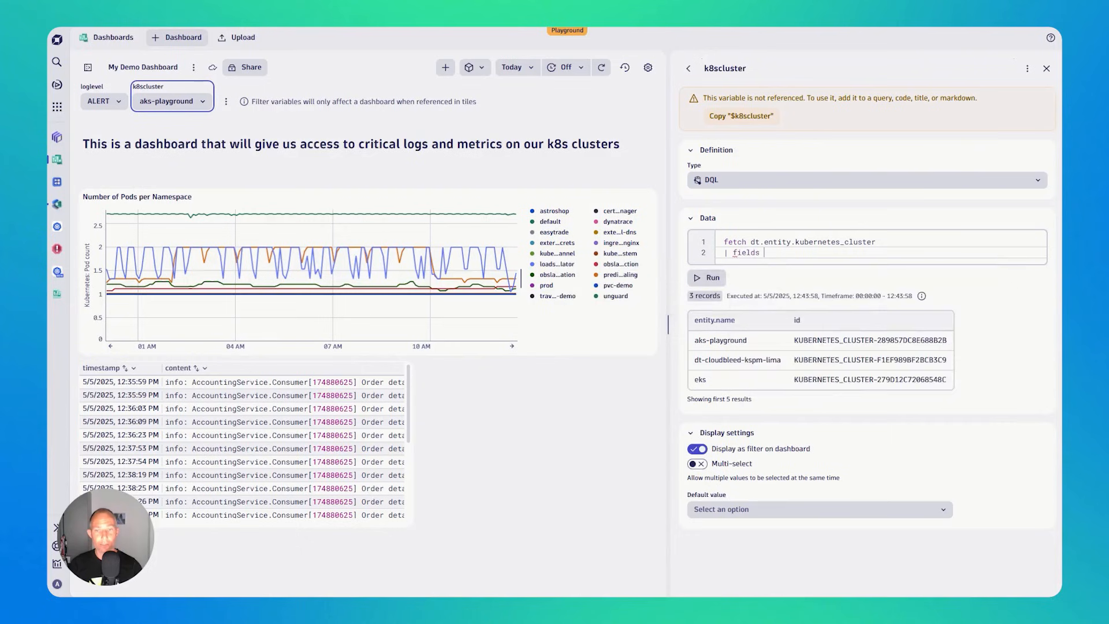
pyautogui.write('entity.name')
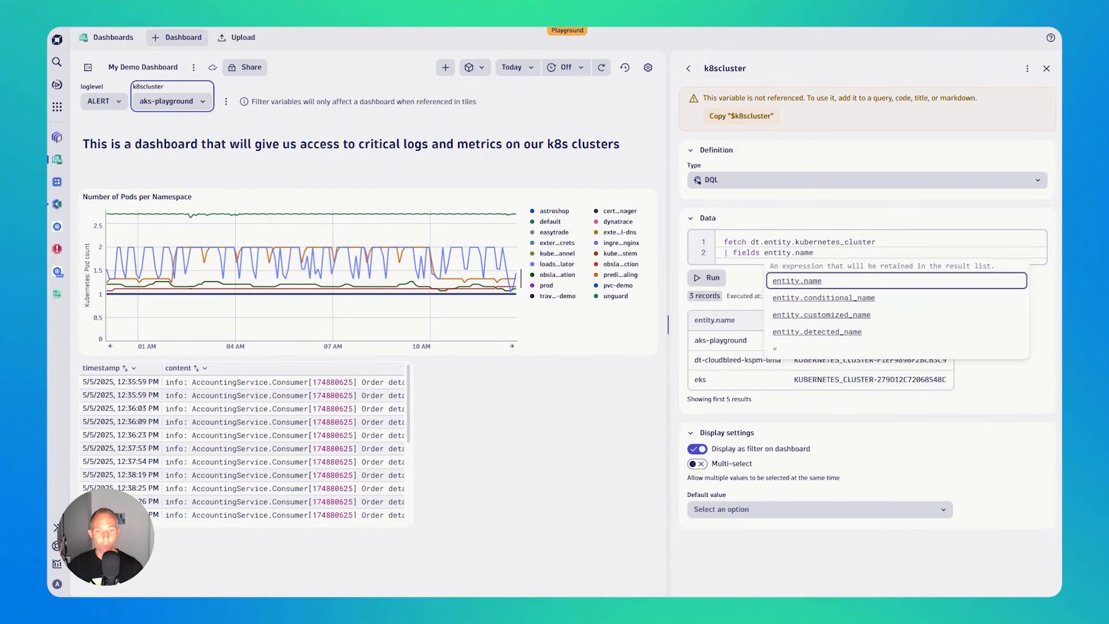
pyautogui.click(694, 281)
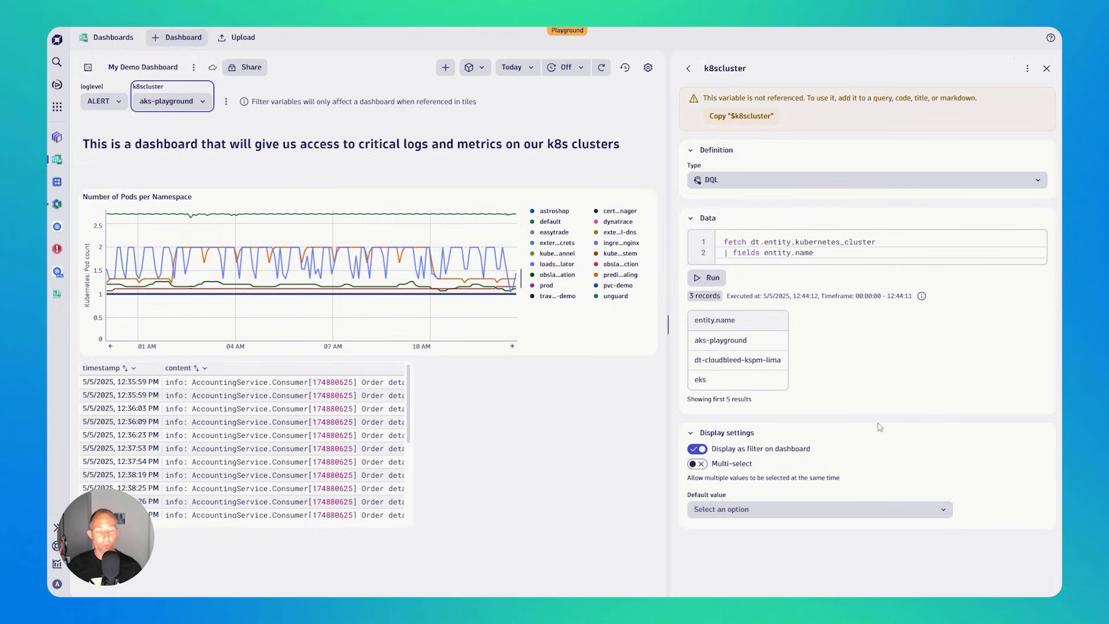
# - Close the variable editor and set the loglevel variable to DEBUG on the dashboard
pyautogui.click(651, 114)
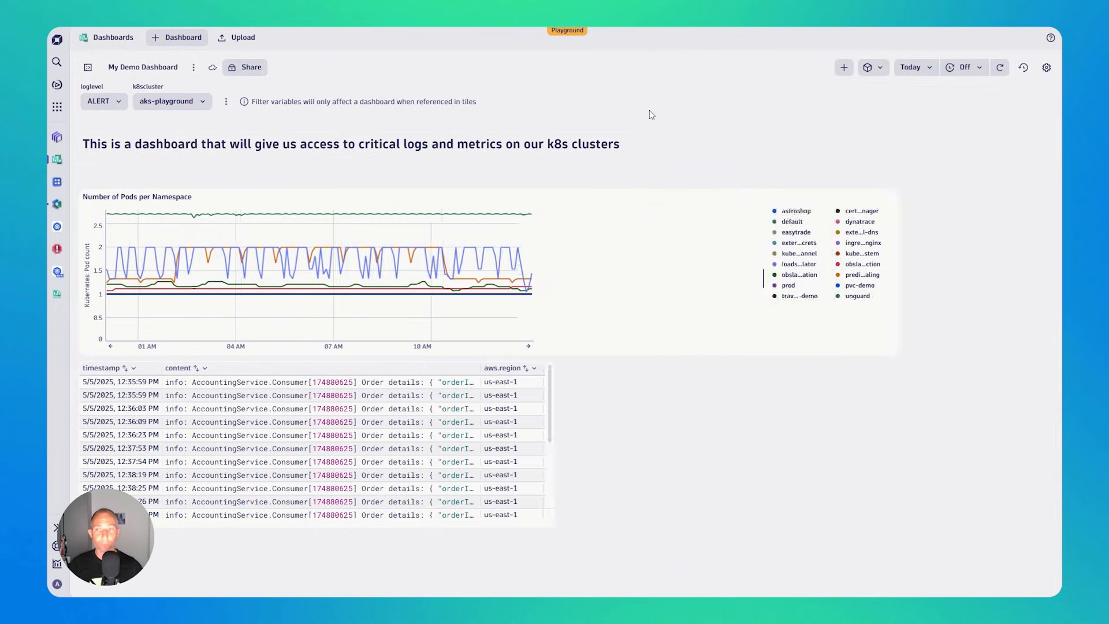
pyautogui.click(120, 105)
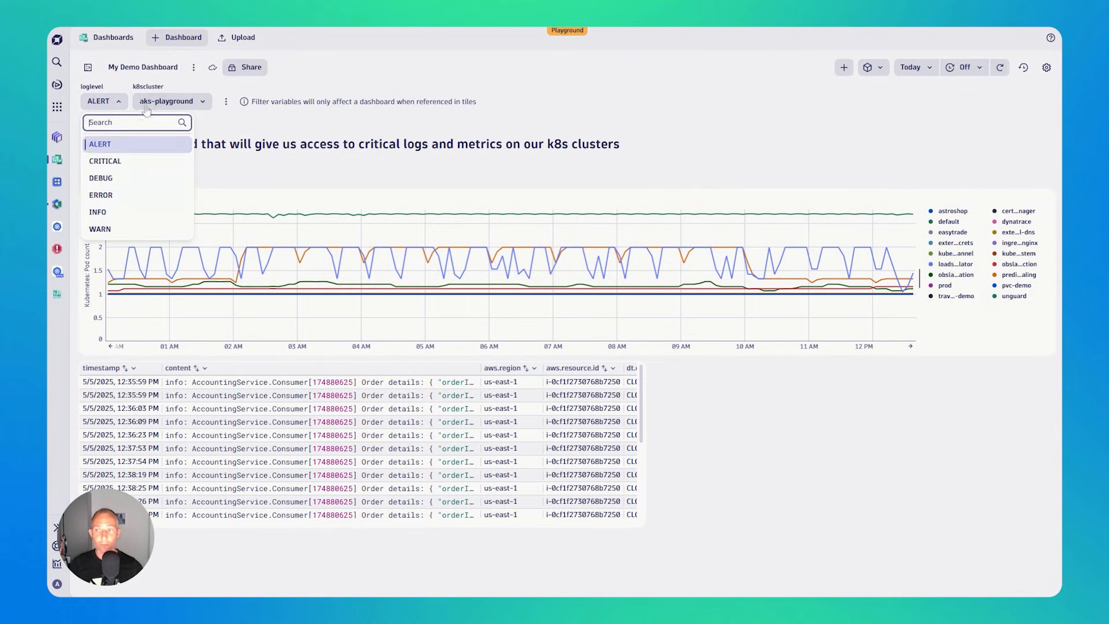
pyautogui.click(121, 178)
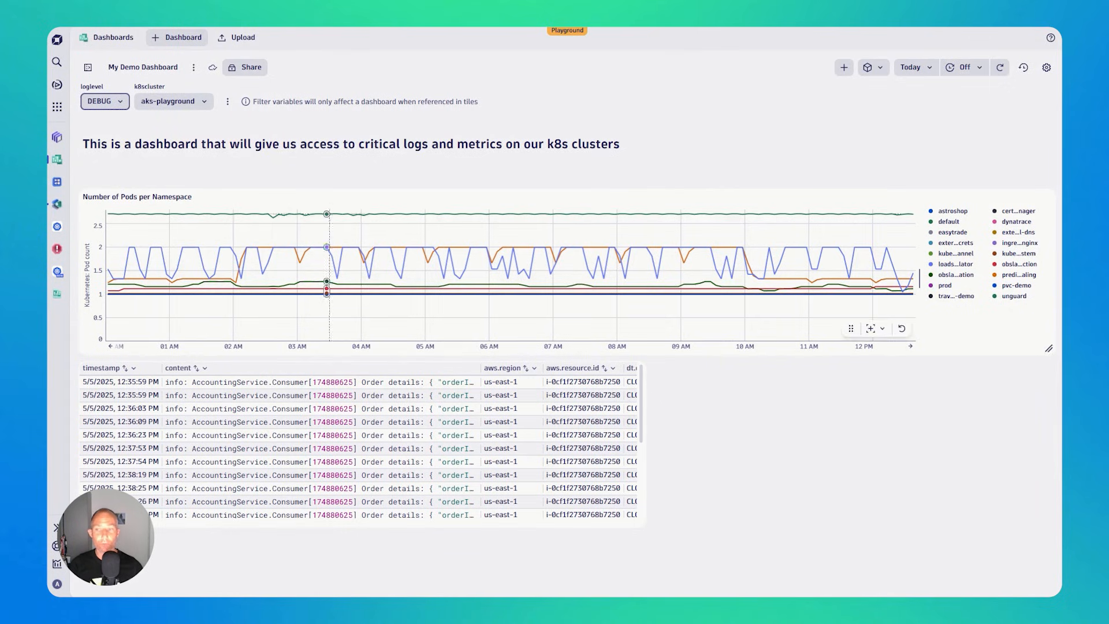
# - Change the Logs tile's filter to dt.kubernetes.cluster.name = $k8scluster and run the query
pyautogui.click(387, 429)
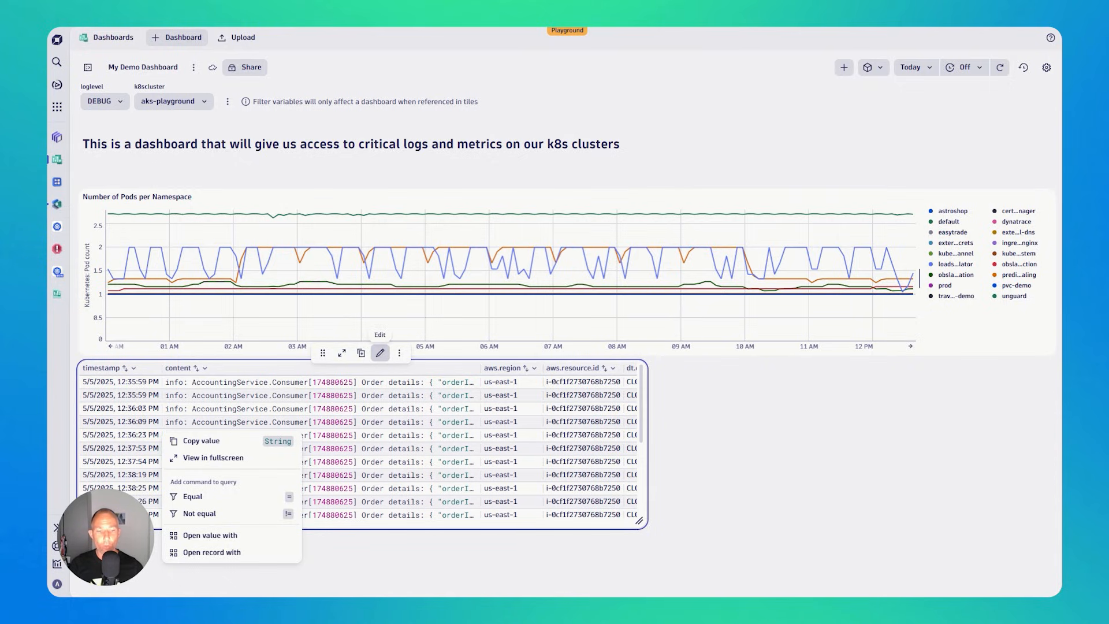
pyautogui.click(380, 353)
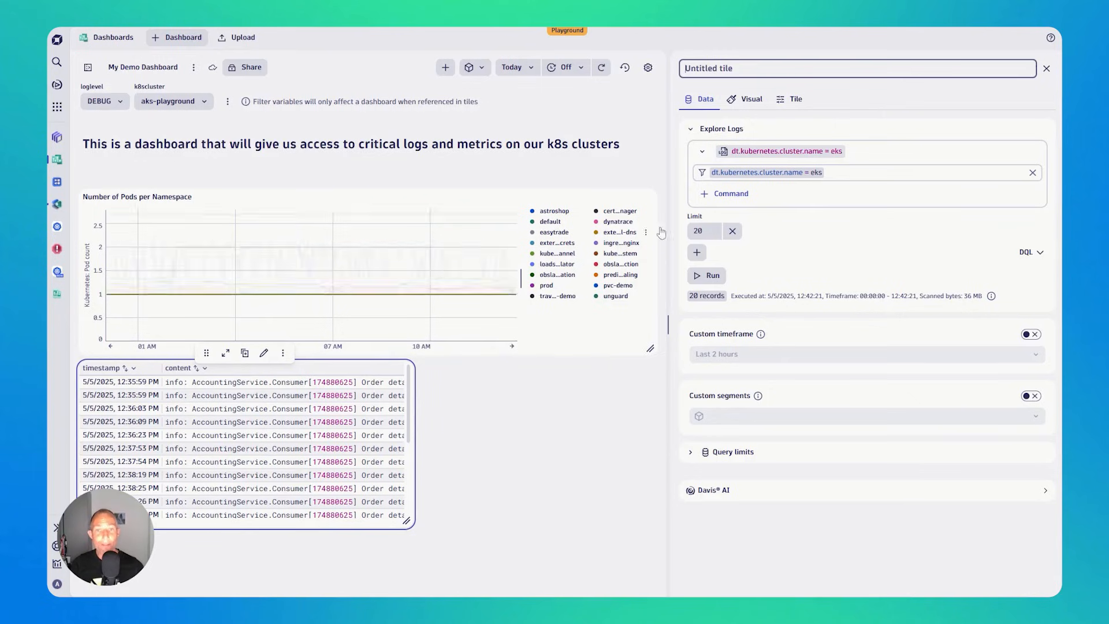
pyautogui.click(832, 173)
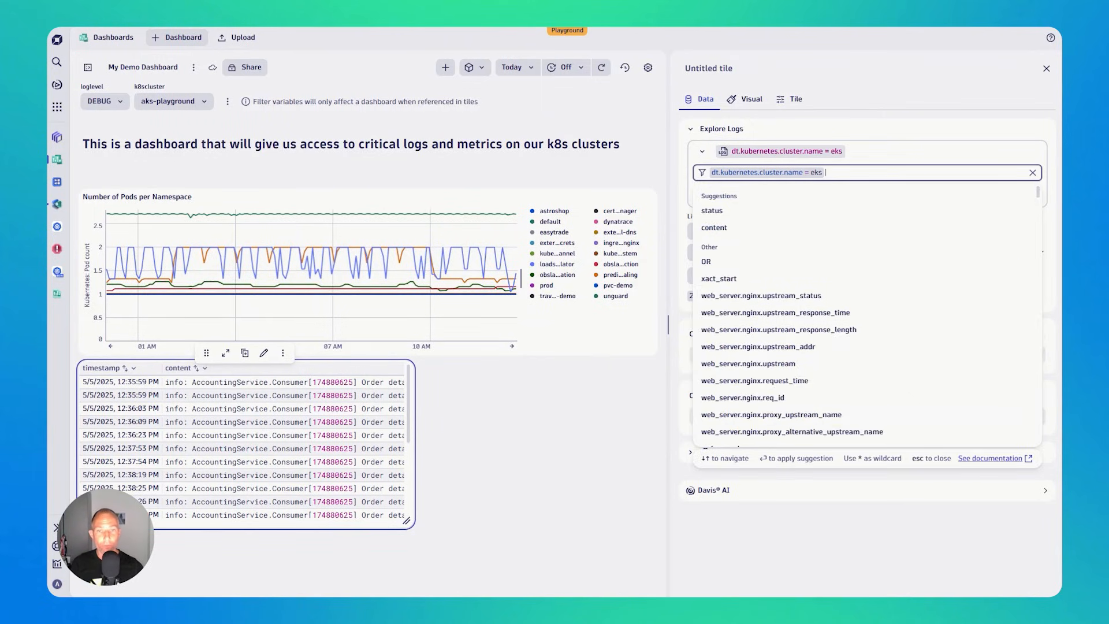
pyautogui.press('BackSpace')
pyautogui.press('BackSpace')
pyautogui.press('BackSpace')
pyautogui.press('BackSpace')
pyautogui.press('BackSpace')
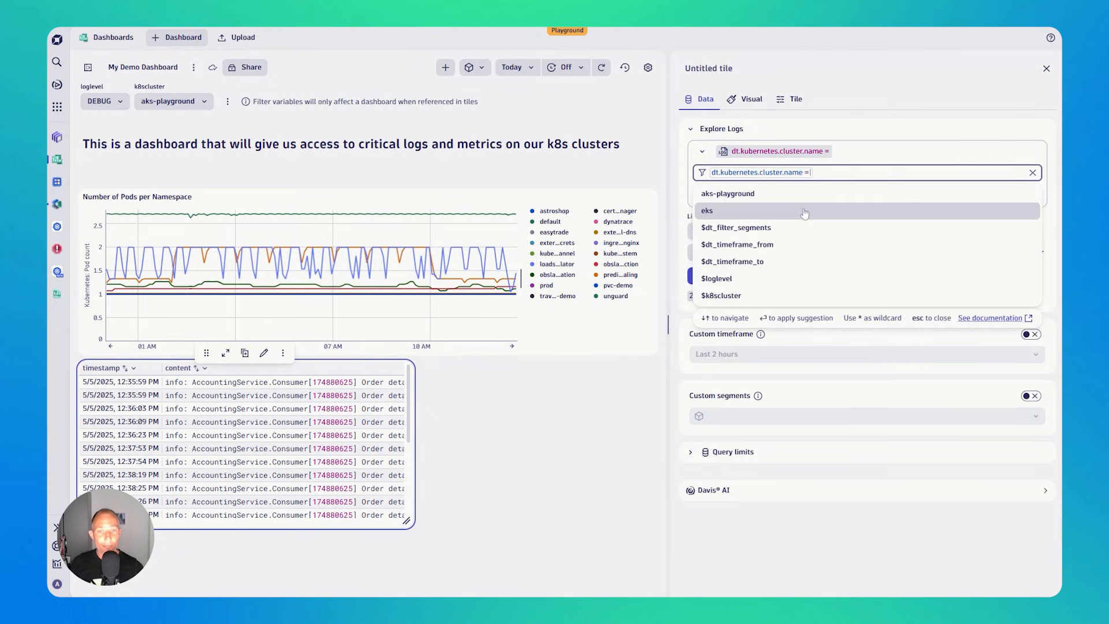
pyautogui.click(727, 301)
pyautogui.click(882, 88)
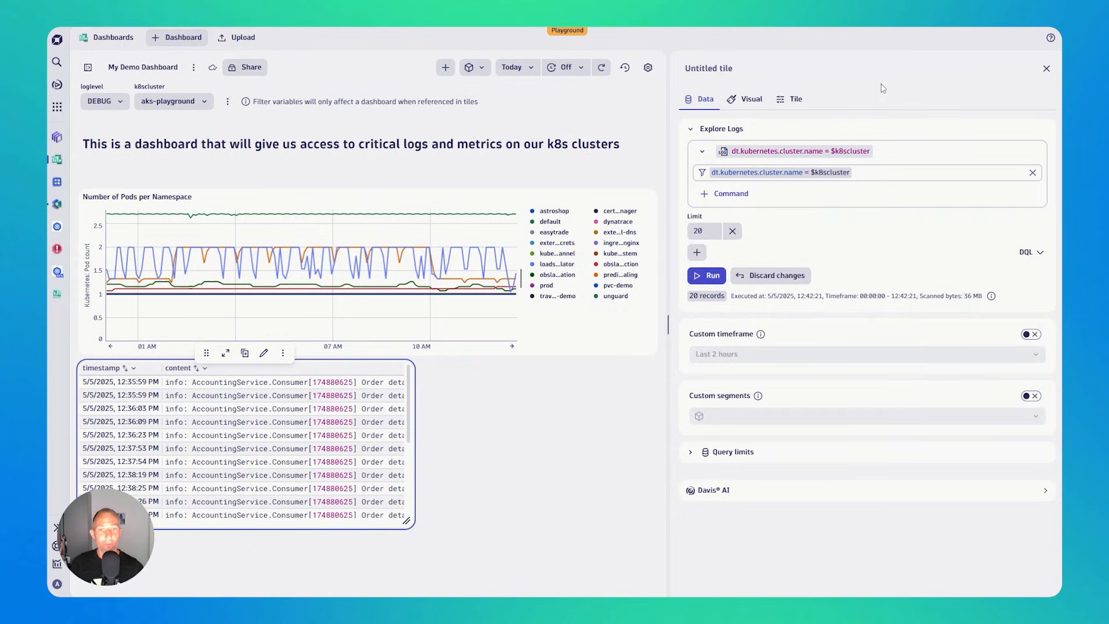
pyautogui.click(707, 276)
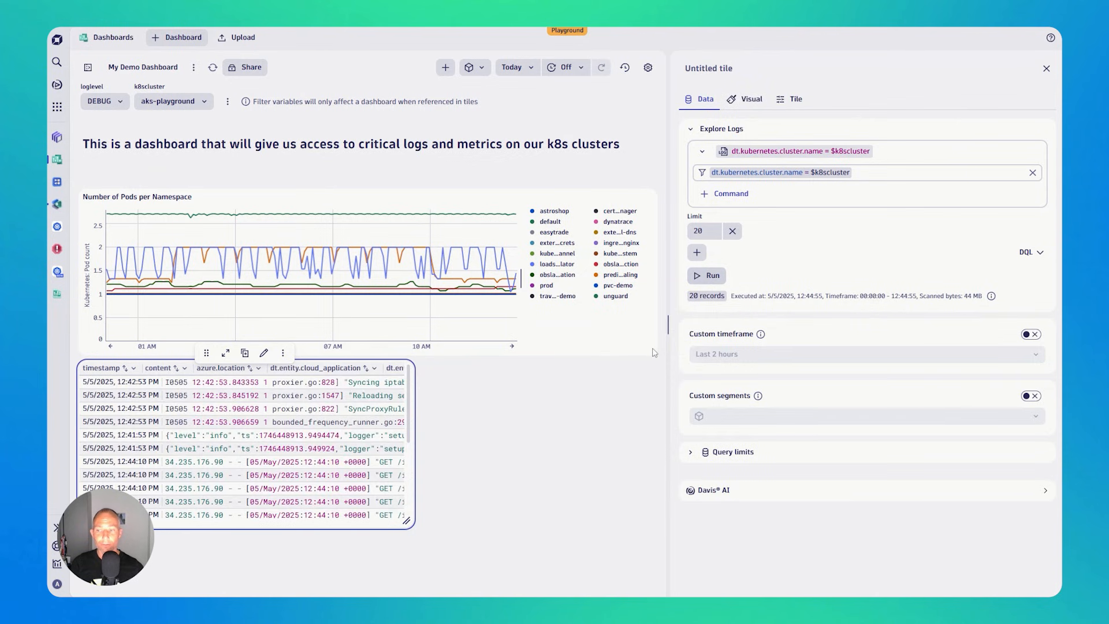
# - Close the Logs tile editor and set the k8scluster variable to eks on the dashboard
pyautogui.press('Escape')
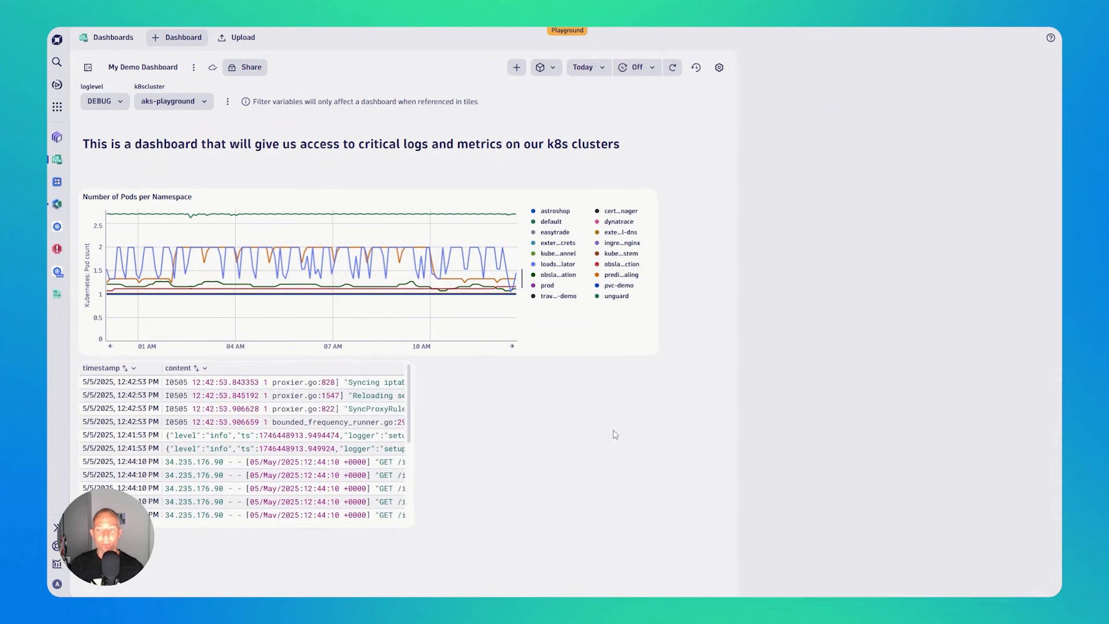
pyautogui.click(190, 106)
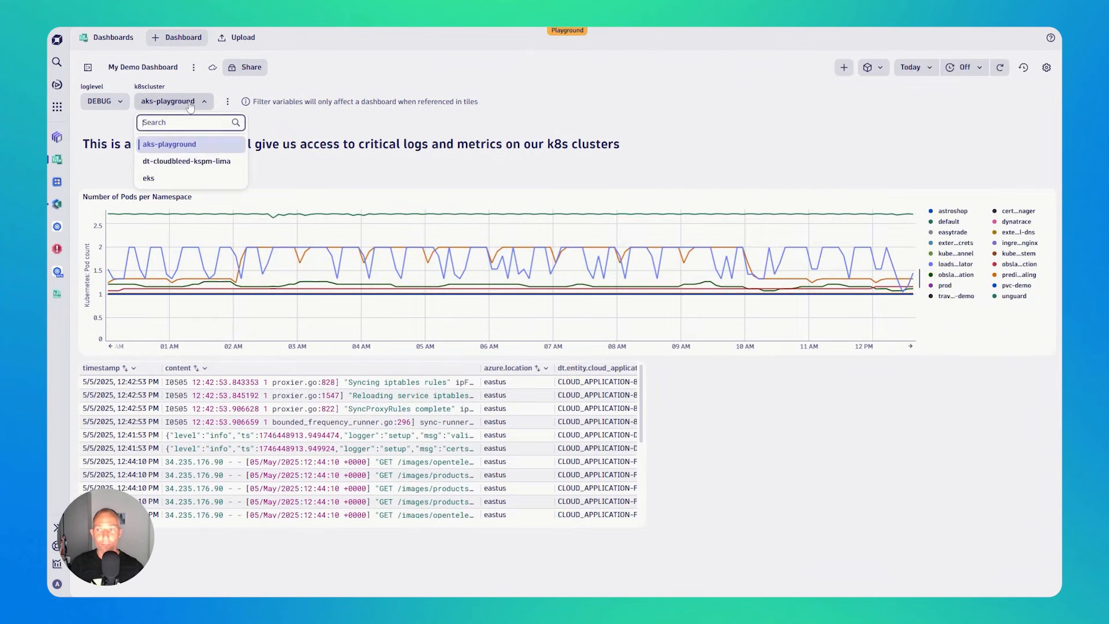
pyautogui.click(172, 180)
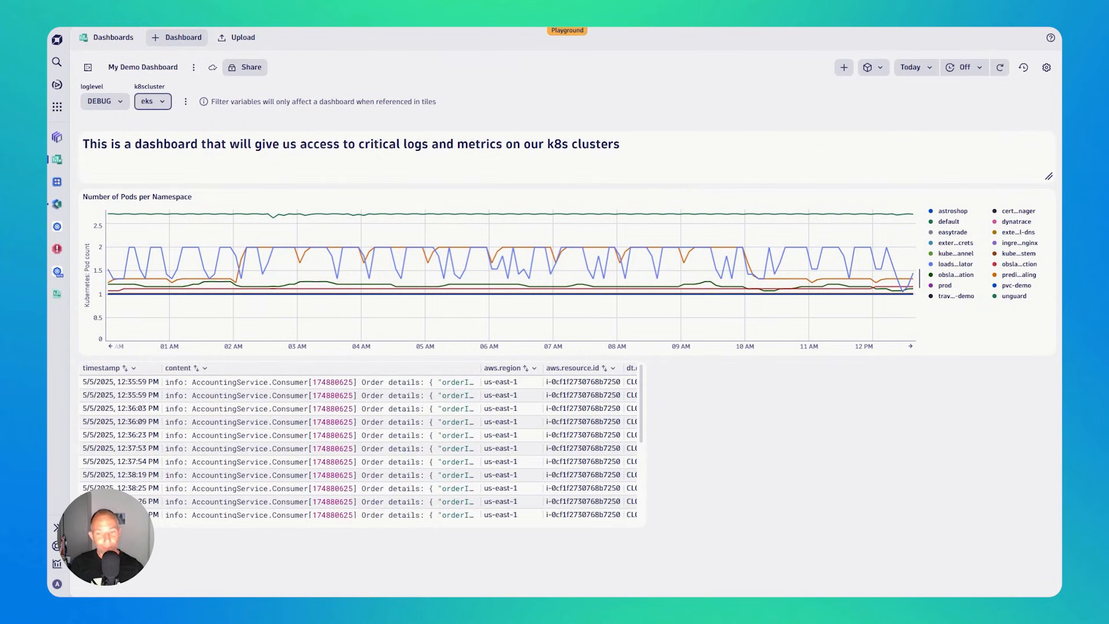
# - Duplicate the Logs tile and narrow the copy to about a third of the dashboard width
pyautogui.rightClick(377, 420)
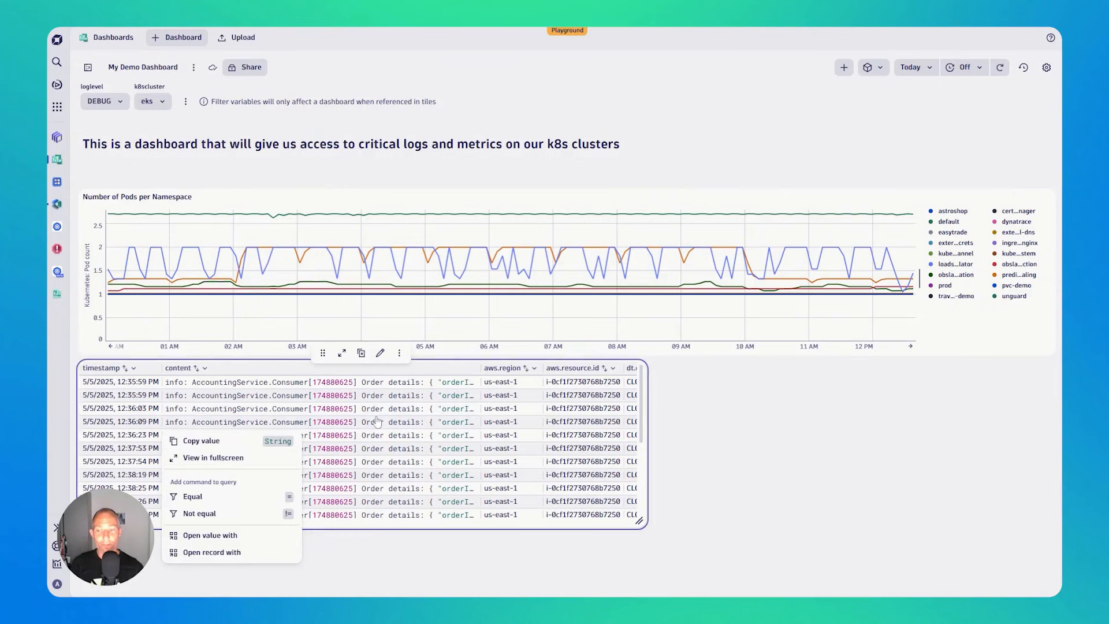
pyautogui.click(361, 354)
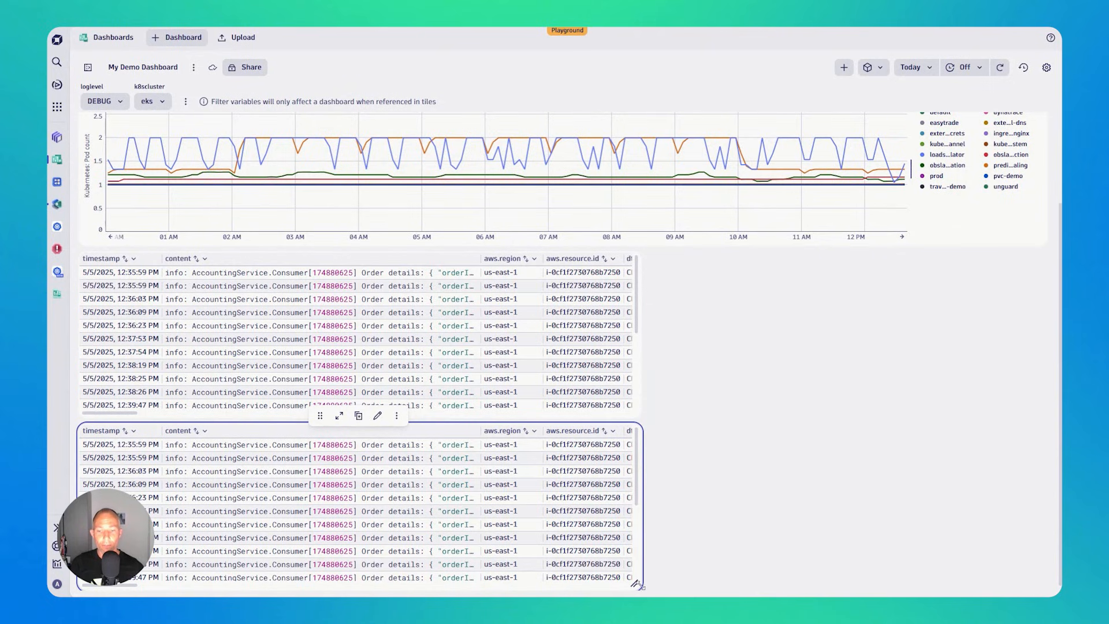
pyautogui.moveTo(637, 585); pyautogui.dragTo(391, 583)
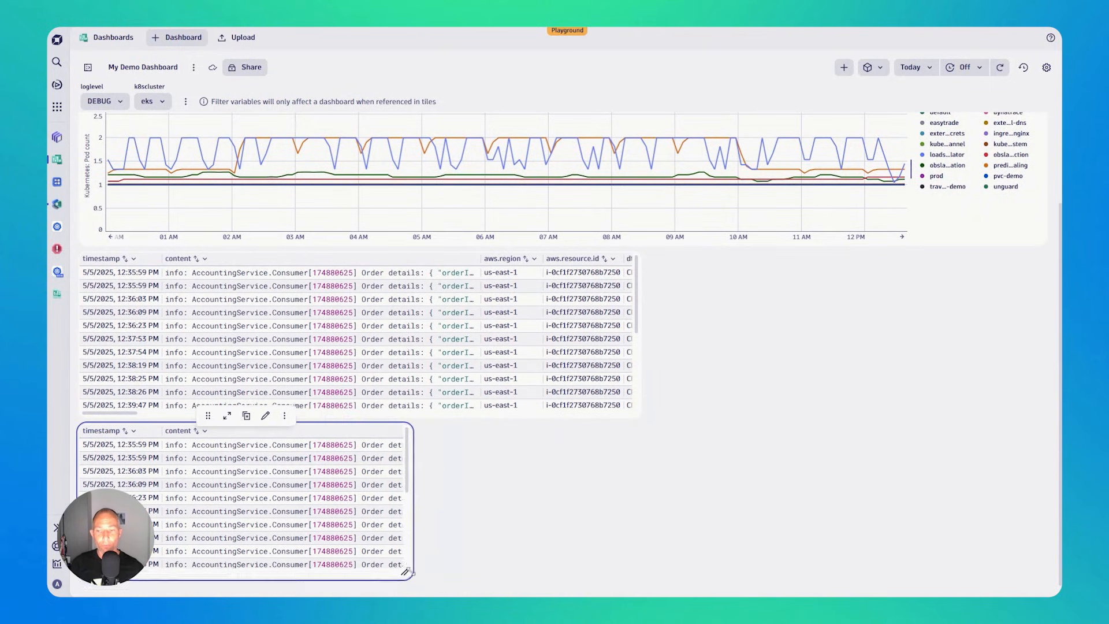
# - Move the duplicated Logs tile beside the original one, below the pod chart, and open it for editing
pyautogui.moveTo(198, 415); pyautogui.dragTo(782, 358)
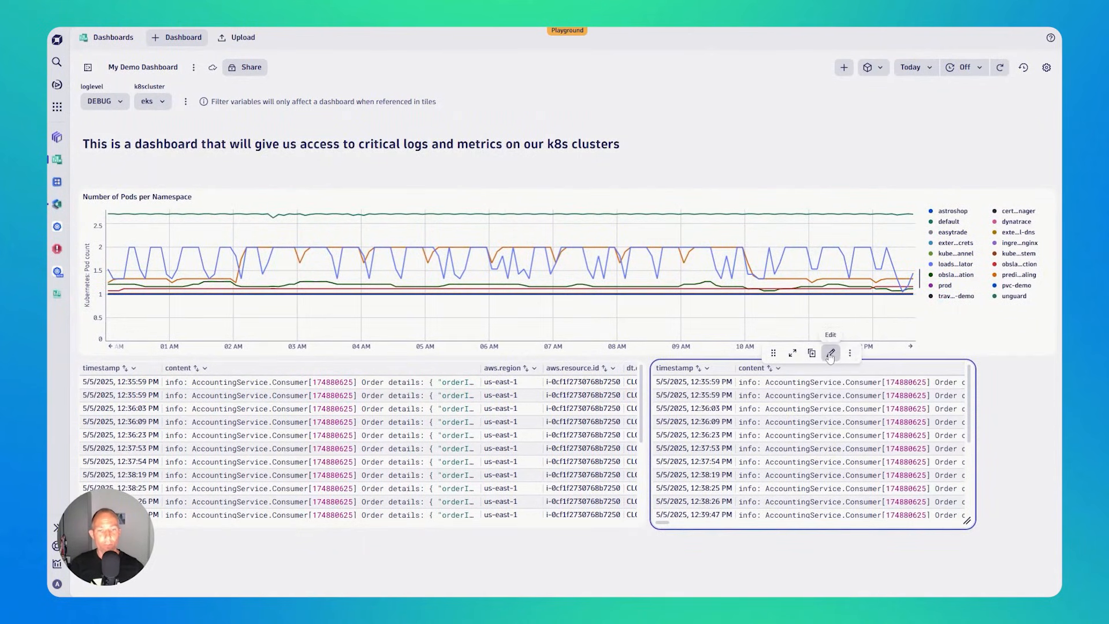
pyautogui.click(831, 353)
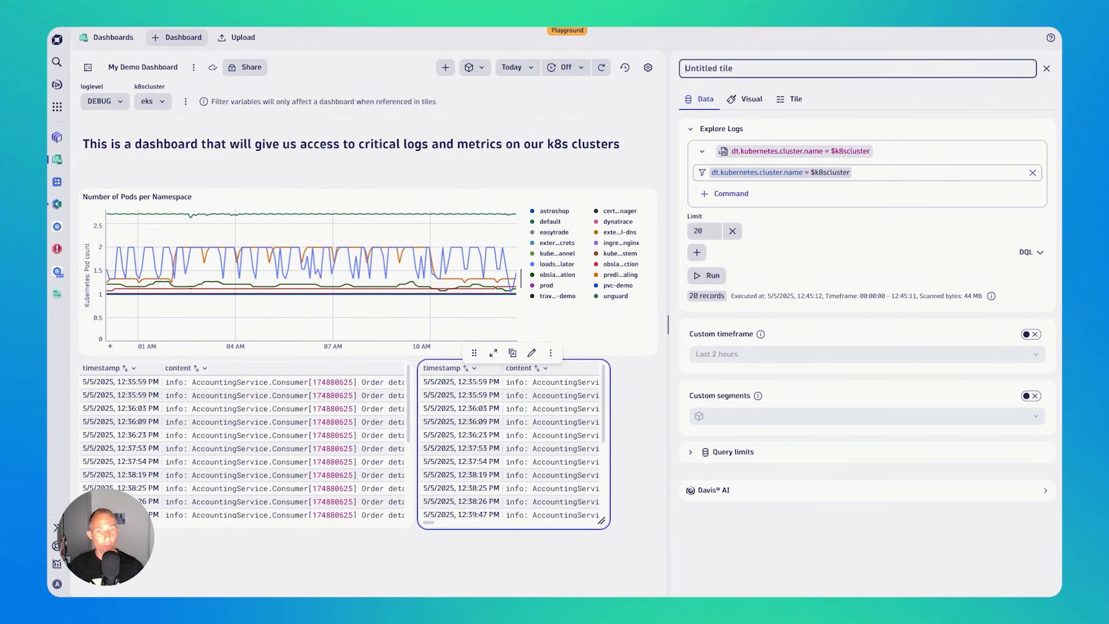
# - Add the condition loglevel = $loglevel to the duplicated Logs tile's filter, after the cluster name condition, and run the query
pyautogui.click(901, 173)
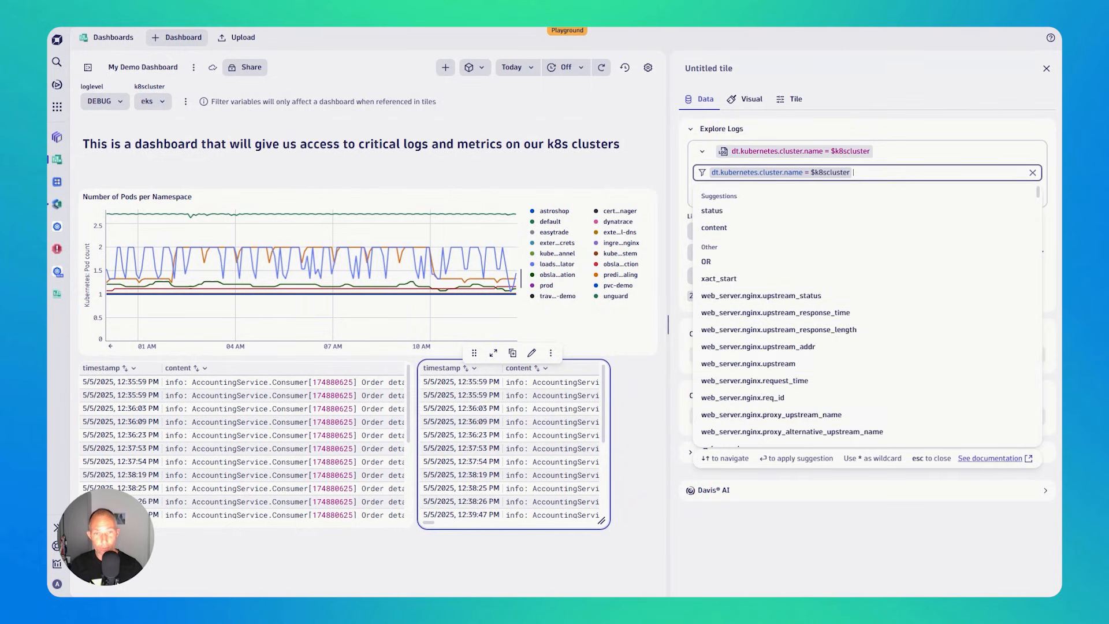
pyautogui.write('l')
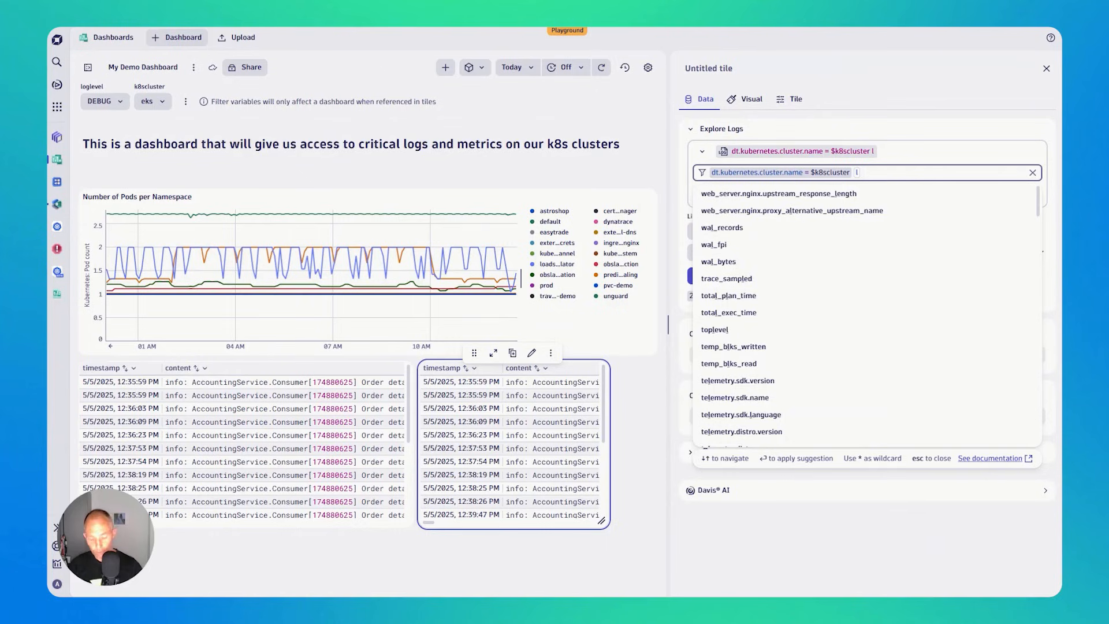
pyautogui.write('ogl')
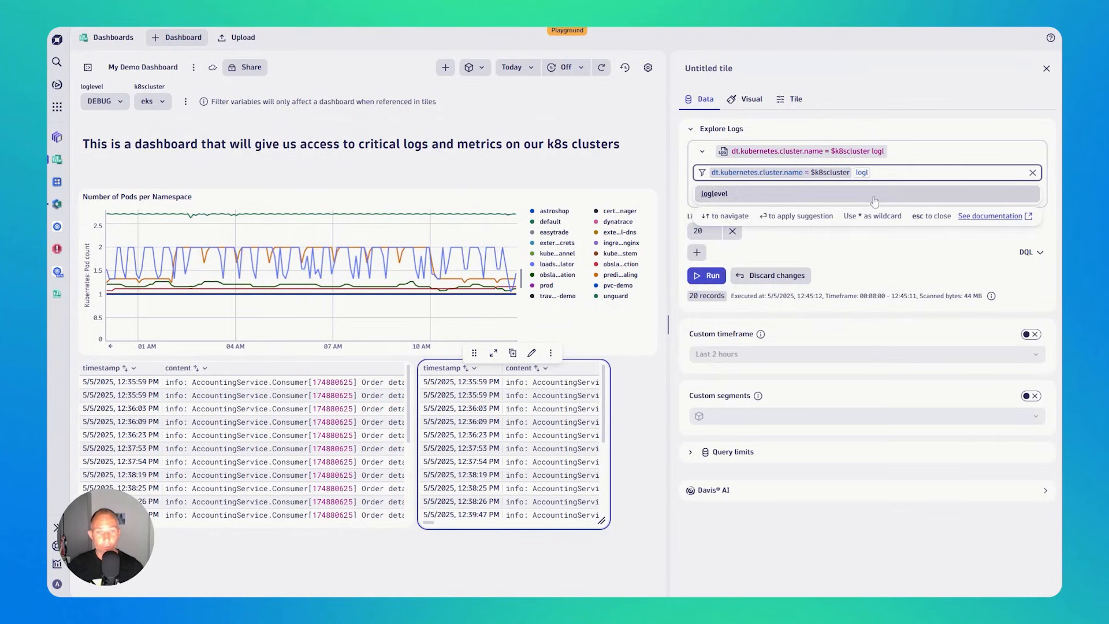
pyautogui.click(875, 195)
pyautogui.click(829, 202)
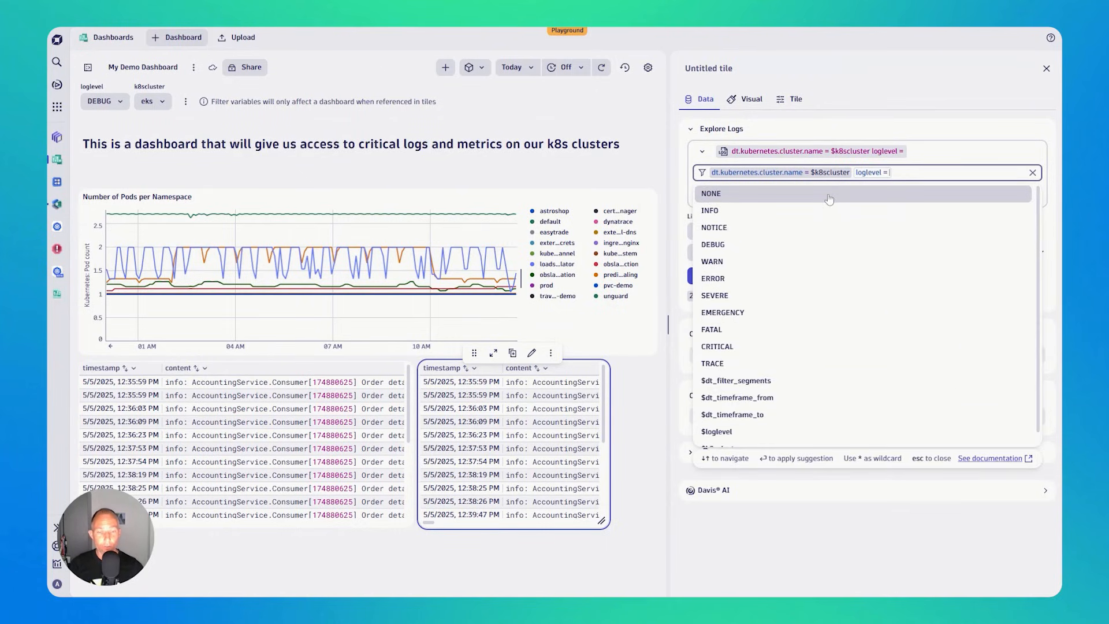
pyautogui.press('Down')
pyautogui.press('Down')
pyautogui.press('Down')
pyautogui.press('Down')
pyautogui.press('Down')
pyautogui.press('Down')
pyautogui.press('Down')
pyautogui.press('Down')
pyautogui.press('Down')
pyautogui.press('Down')
pyautogui.press('Down')
pyautogui.press('Down')
pyautogui.press('Down')
pyautogui.press('Down')
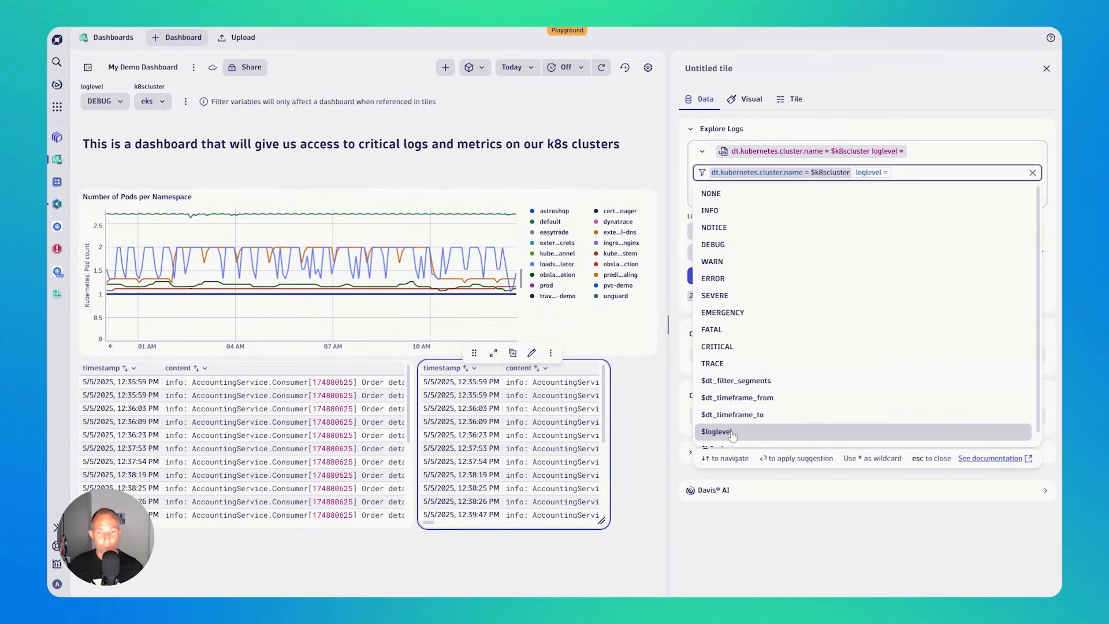
pyautogui.press('Return')
pyautogui.click(862, 91)
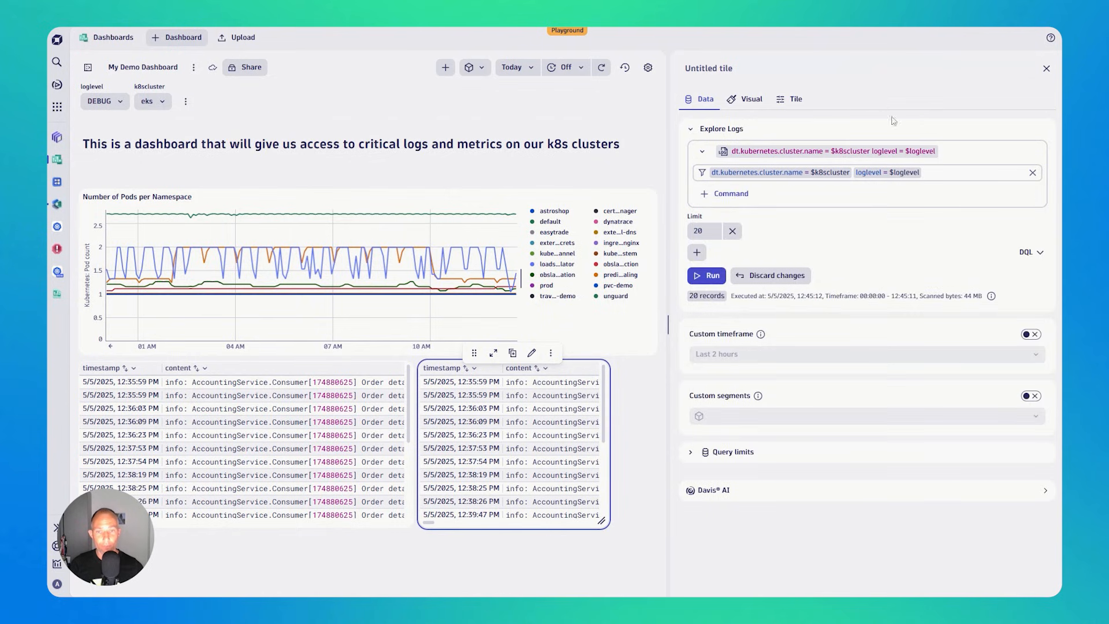
pyautogui.click(709, 275)
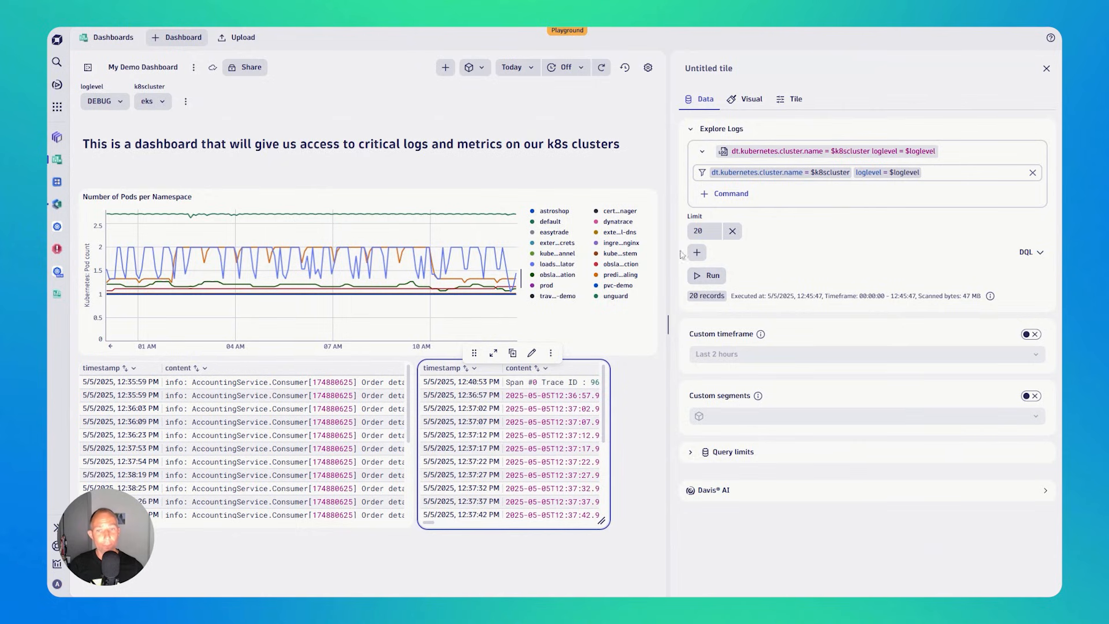
# - Summarize the duplicated tile's logs as a count of all records and visualize the result as a Single value
pyautogui.click(698, 255)
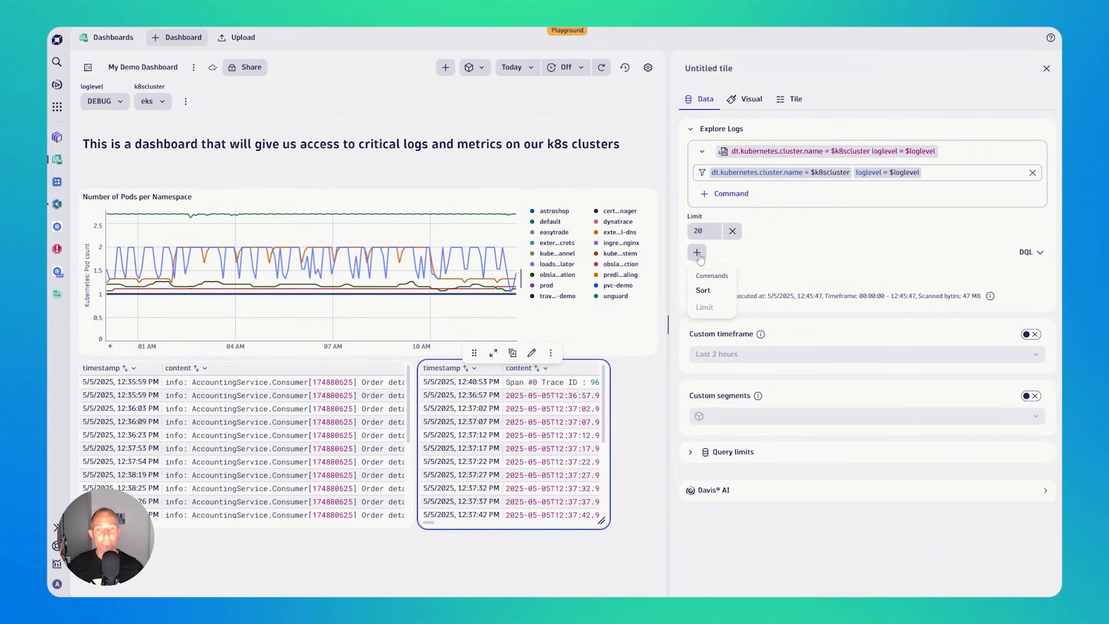
pyautogui.click(810, 256)
pyautogui.click(729, 193)
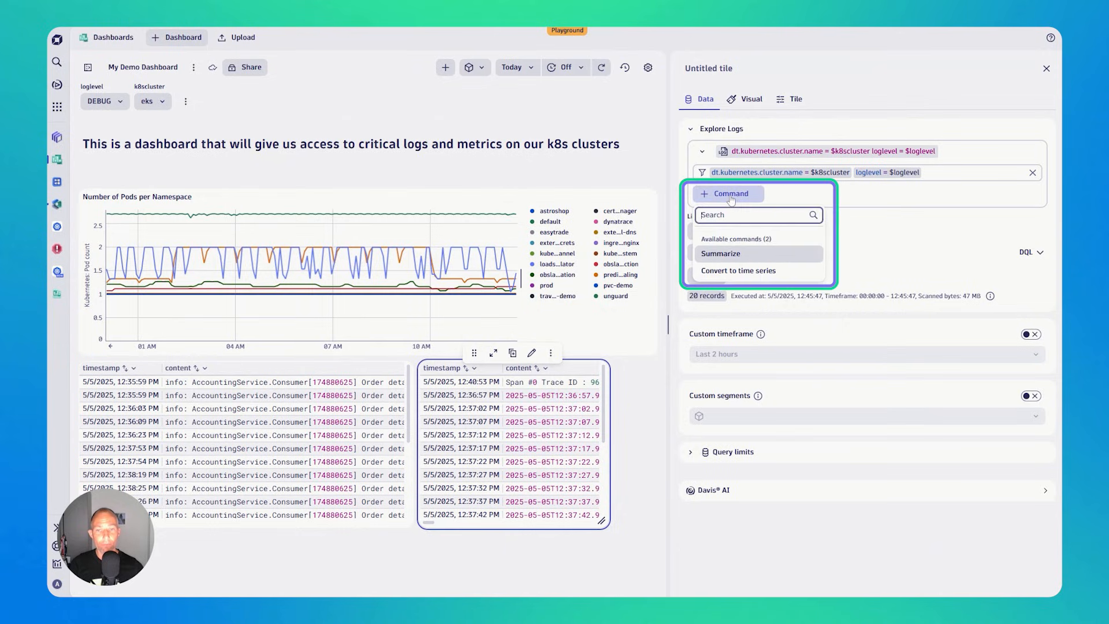
pyautogui.click(730, 257)
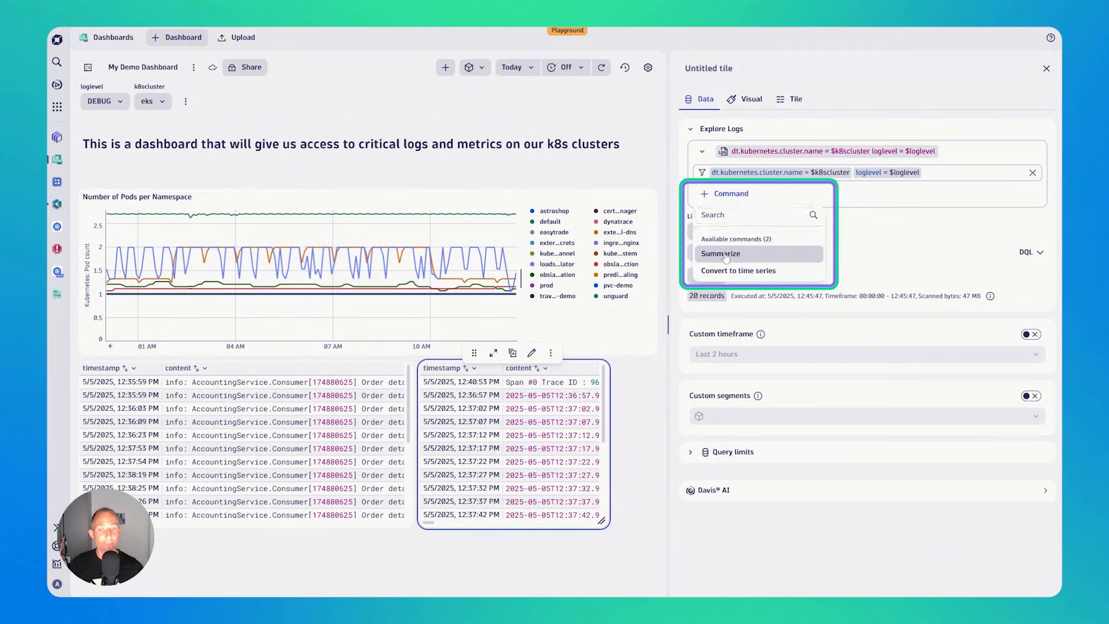
pyautogui.click(706, 310)
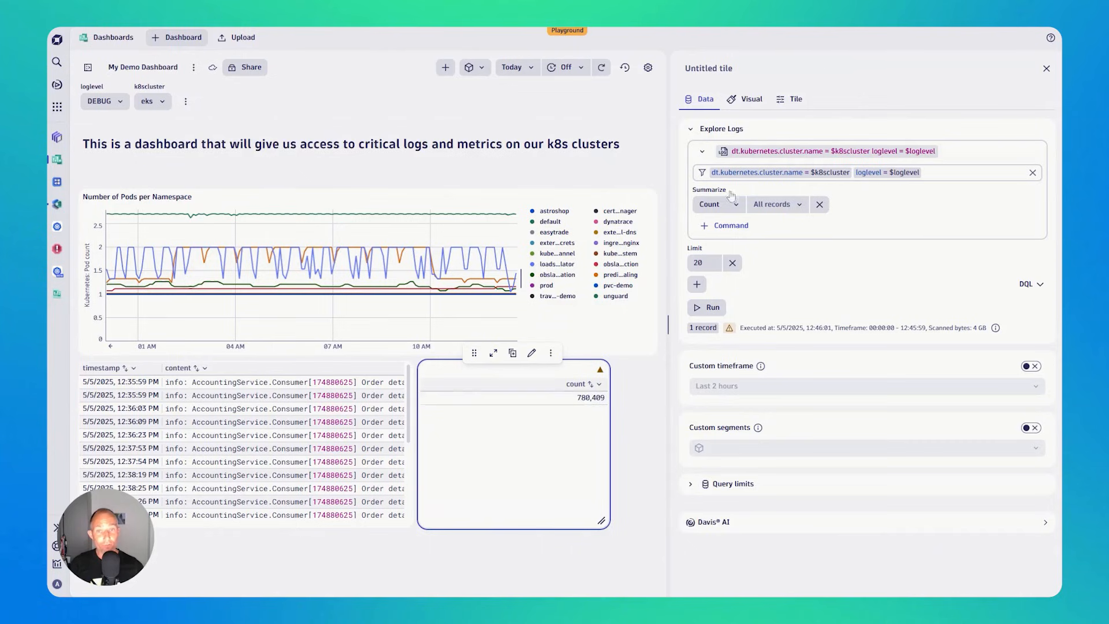
pyautogui.click(748, 101)
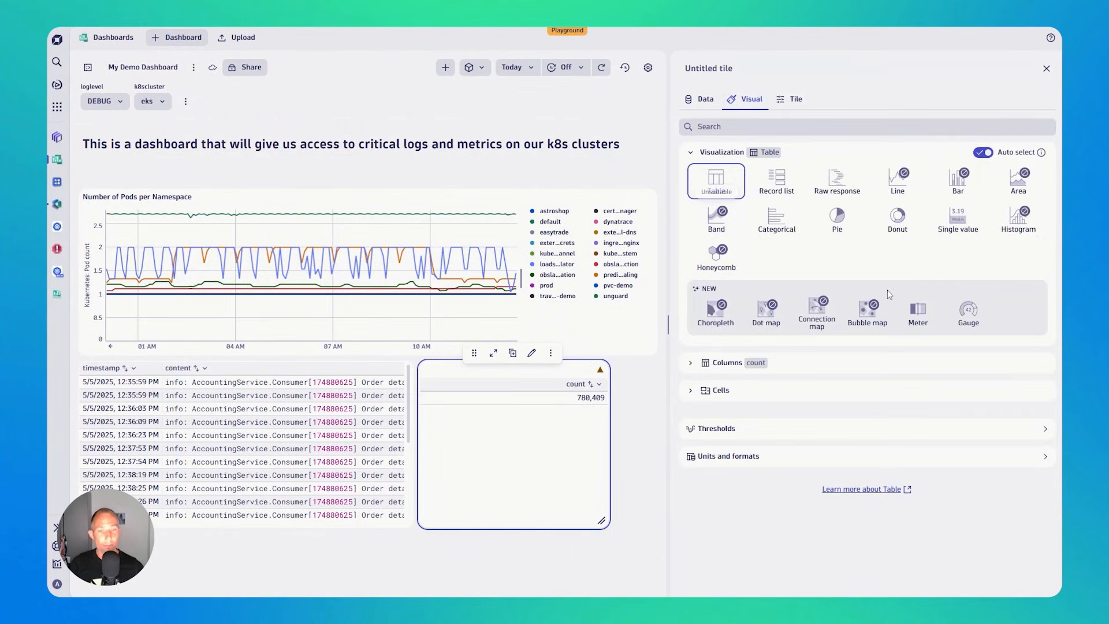
pyautogui.click(958, 219)
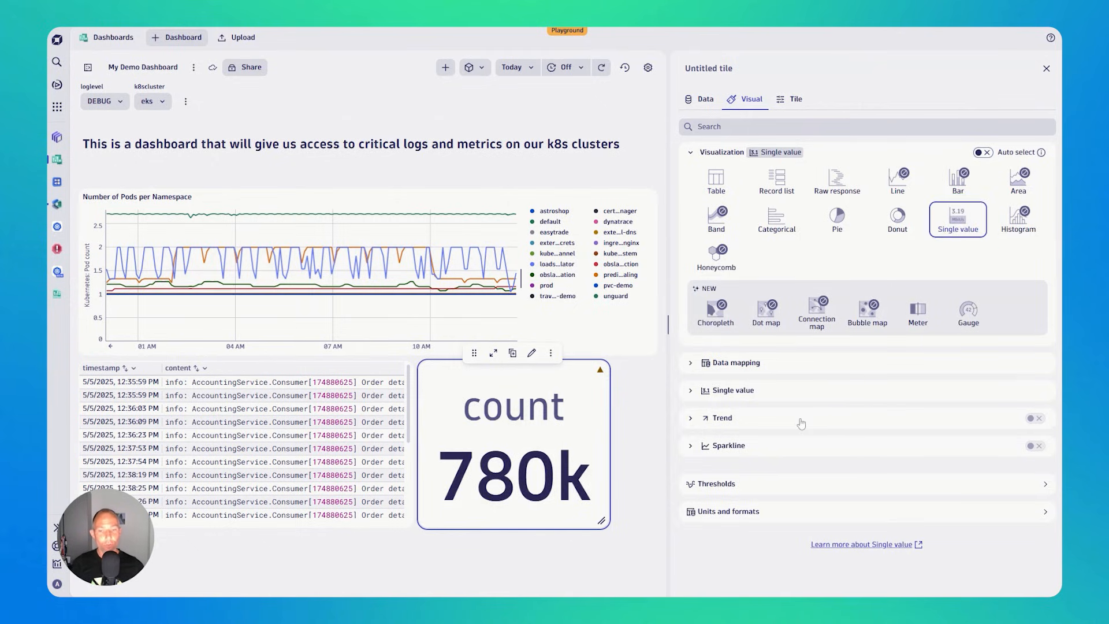
# - Add a threshold on the count field that turns red at ≥ 500,000 and close the tile editor
pyautogui.click(768, 491)
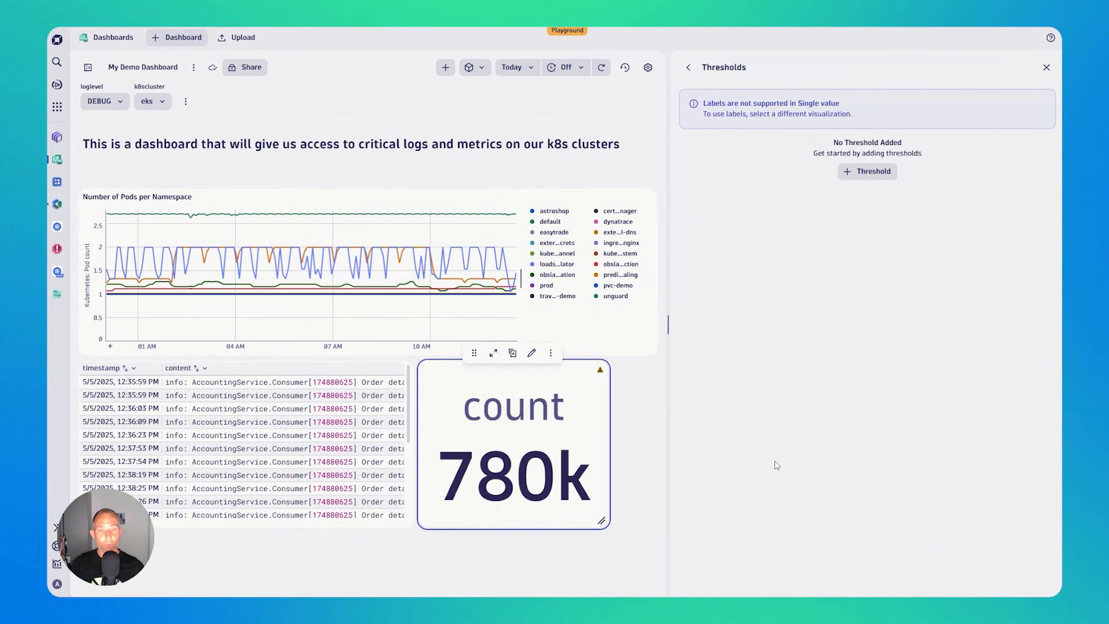
pyautogui.click(867, 171)
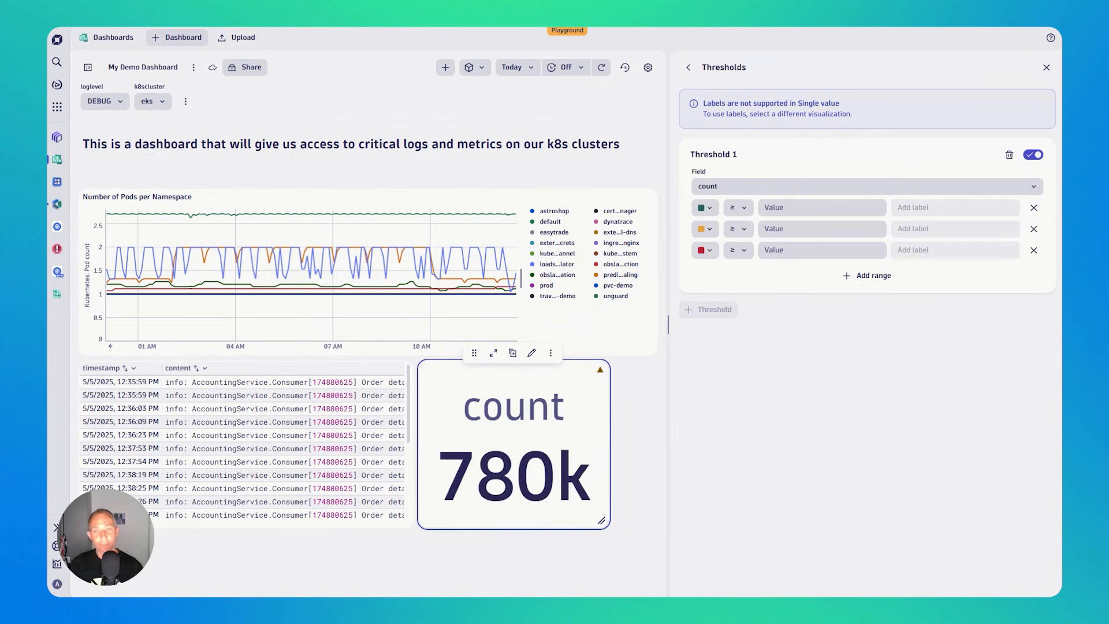
pyautogui.click(774, 250)
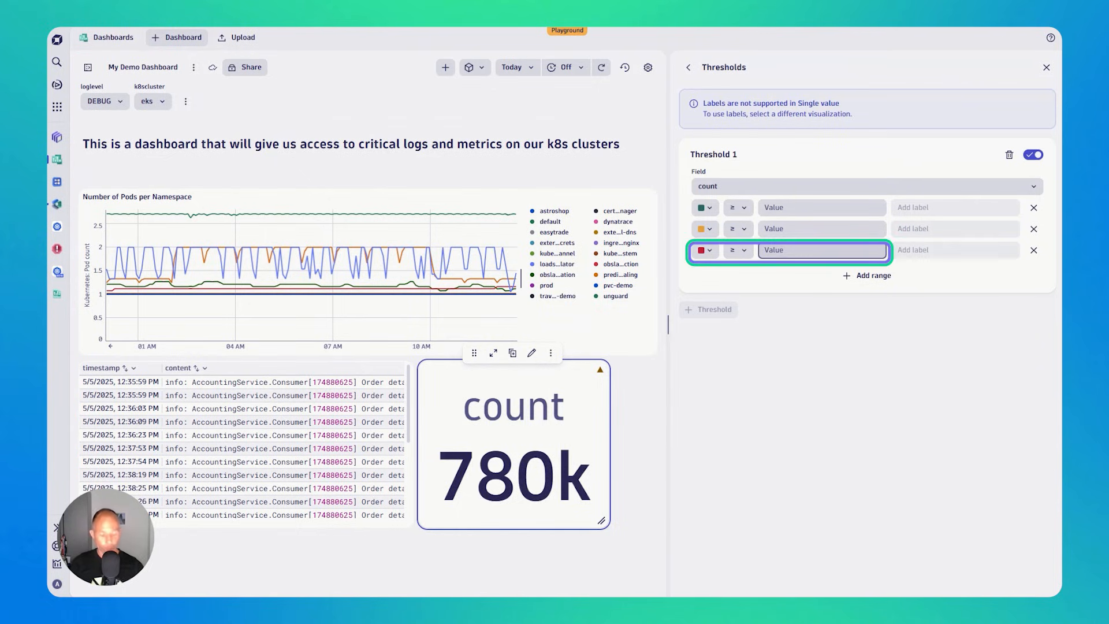
pyautogui.write('500,')
pyautogui.write('00')
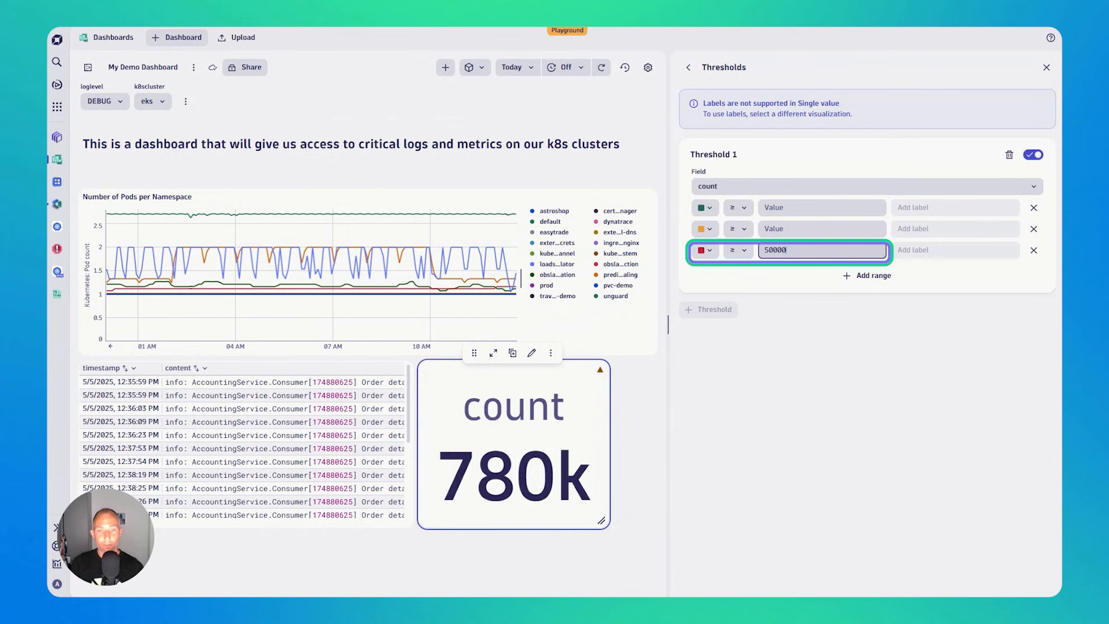
pyautogui.write('0')
pyautogui.press('Tab')
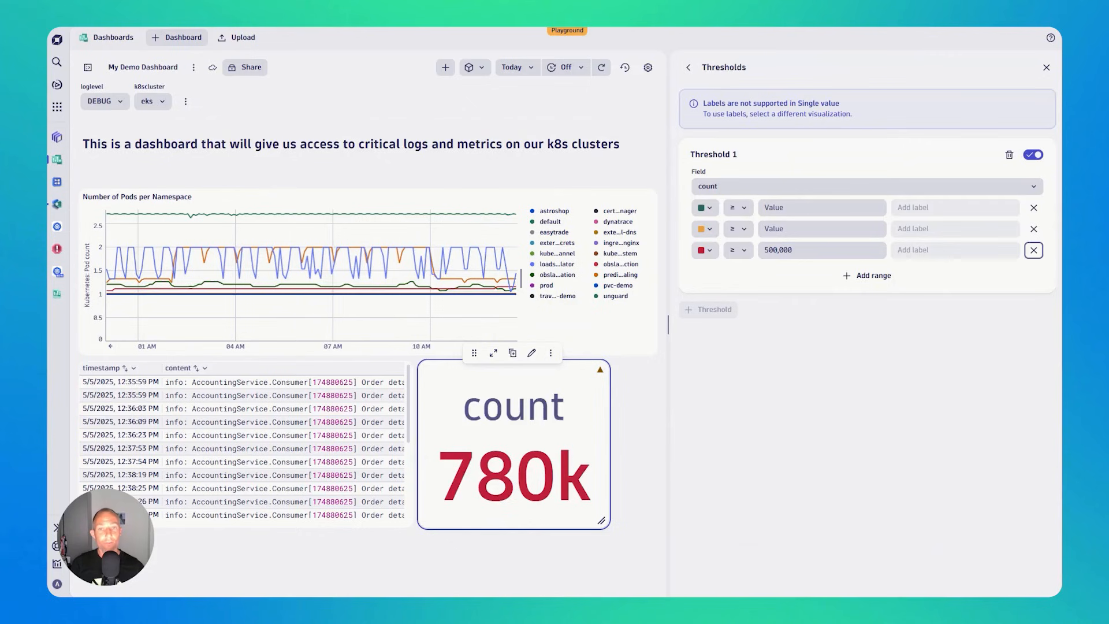
pyautogui.click(688, 67)
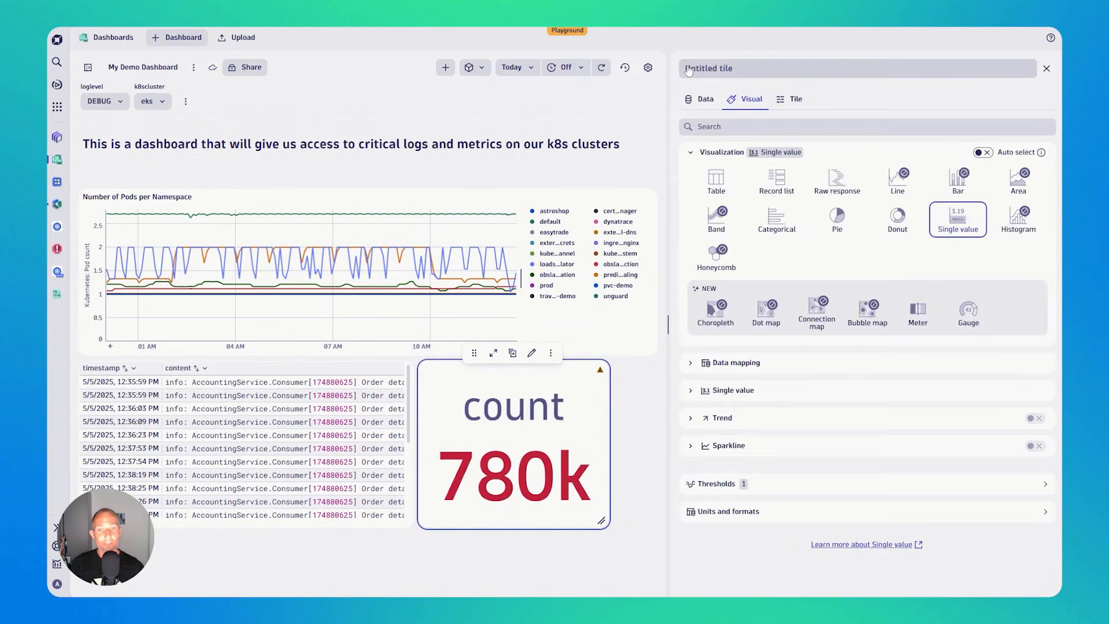
pyautogui.click(1045, 69)
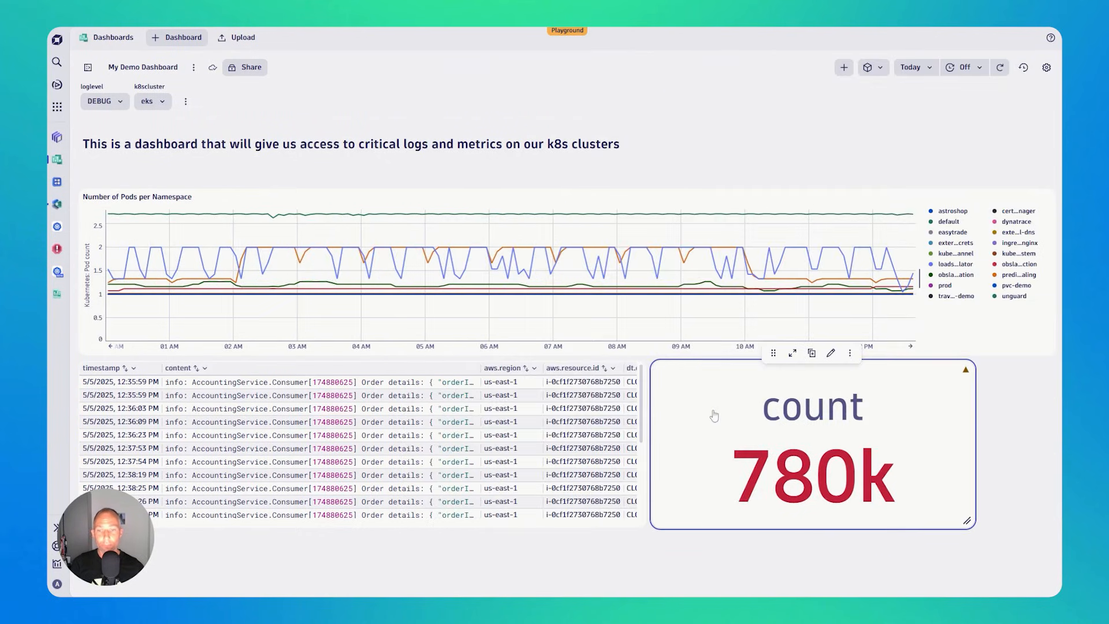
# - Switch the dashboard's loglevel variable to ERROR and on to WARN, and the k8scluster variable to aks-playground
pyautogui.click(115, 106)
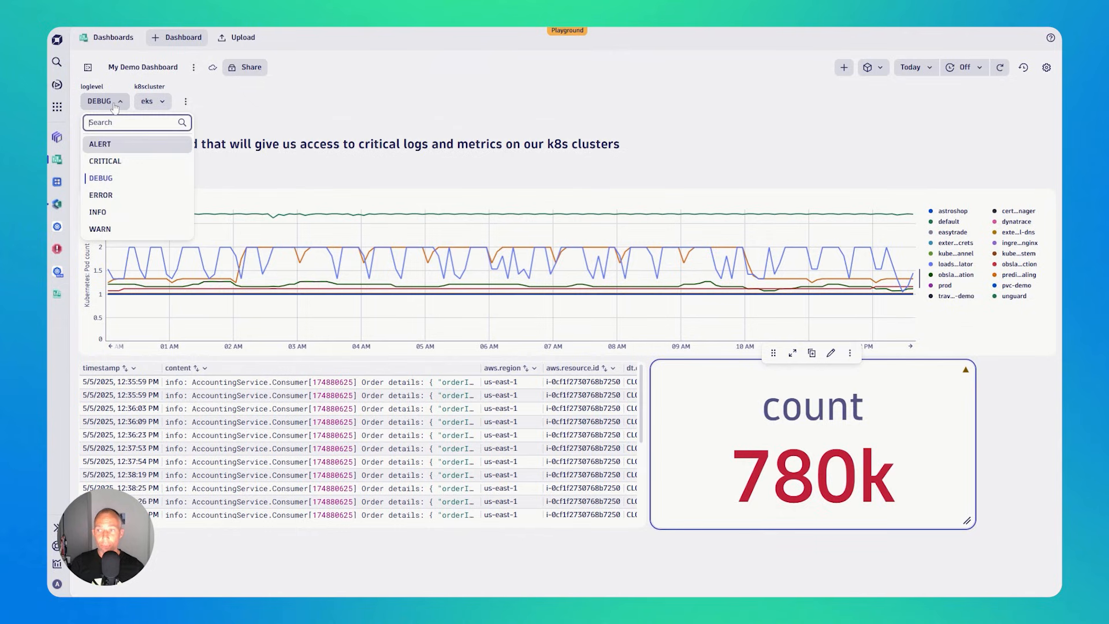
pyautogui.click(108, 196)
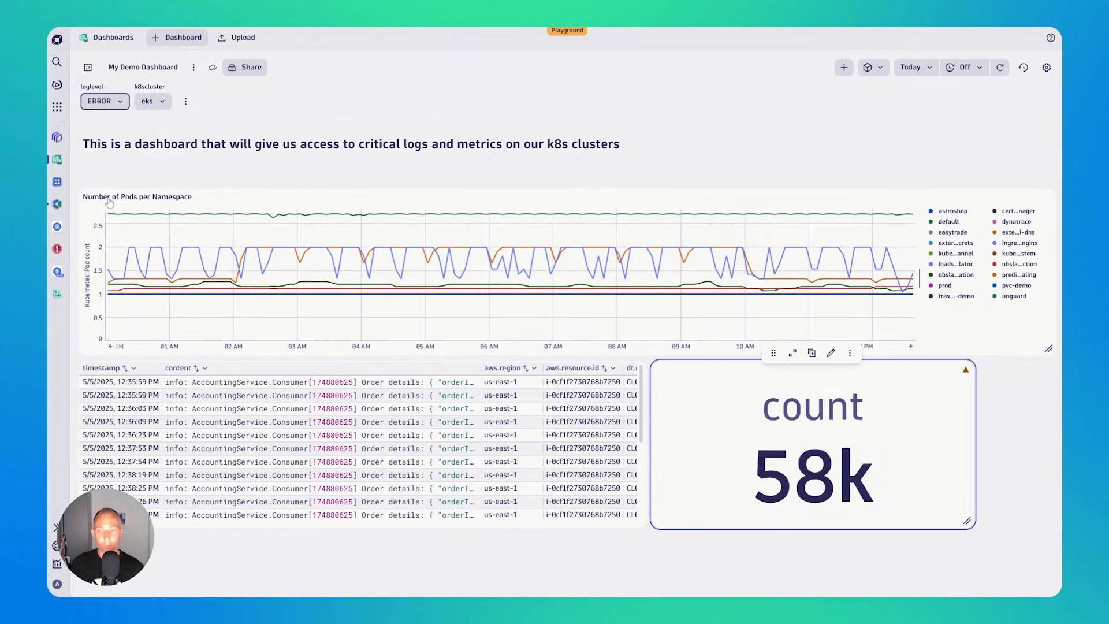
pyautogui.click(103, 105)
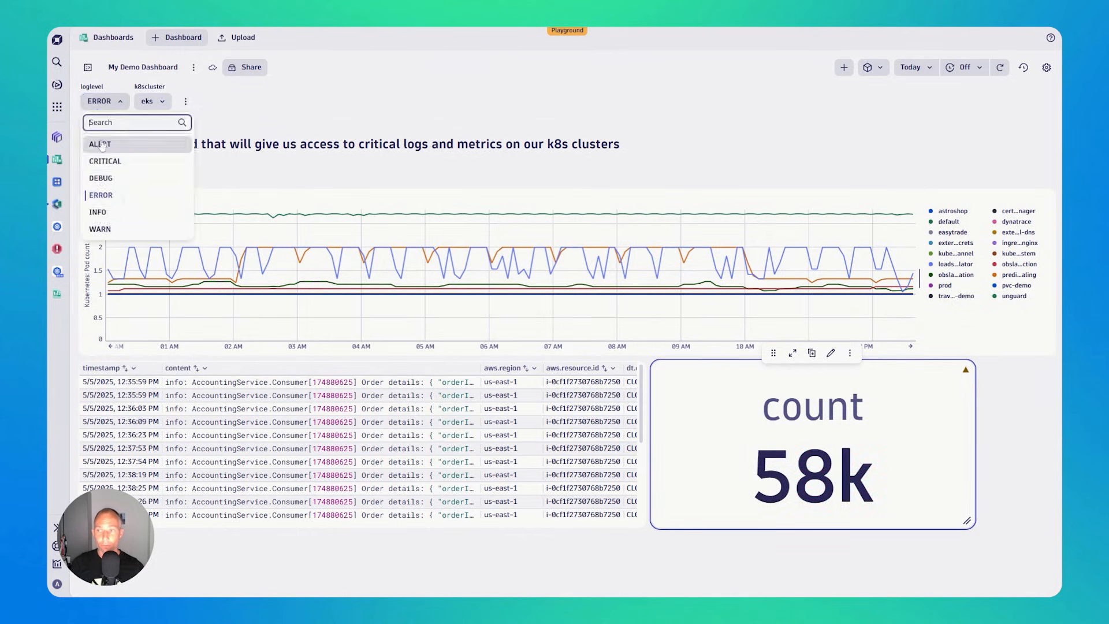
pyautogui.click(103, 229)
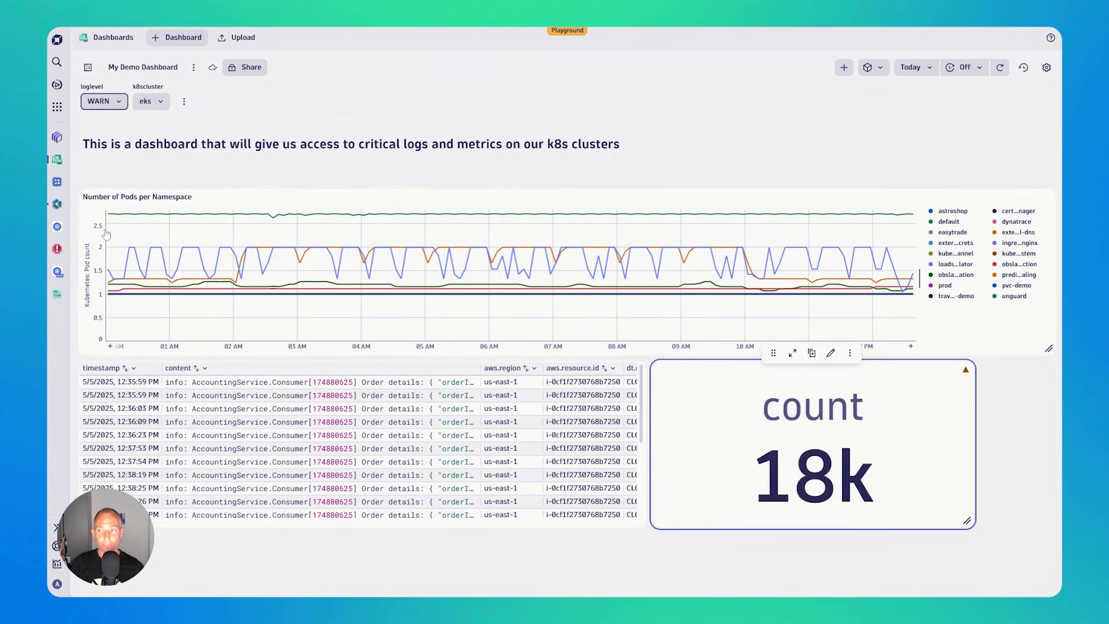
pyautogui.click(151, 107)
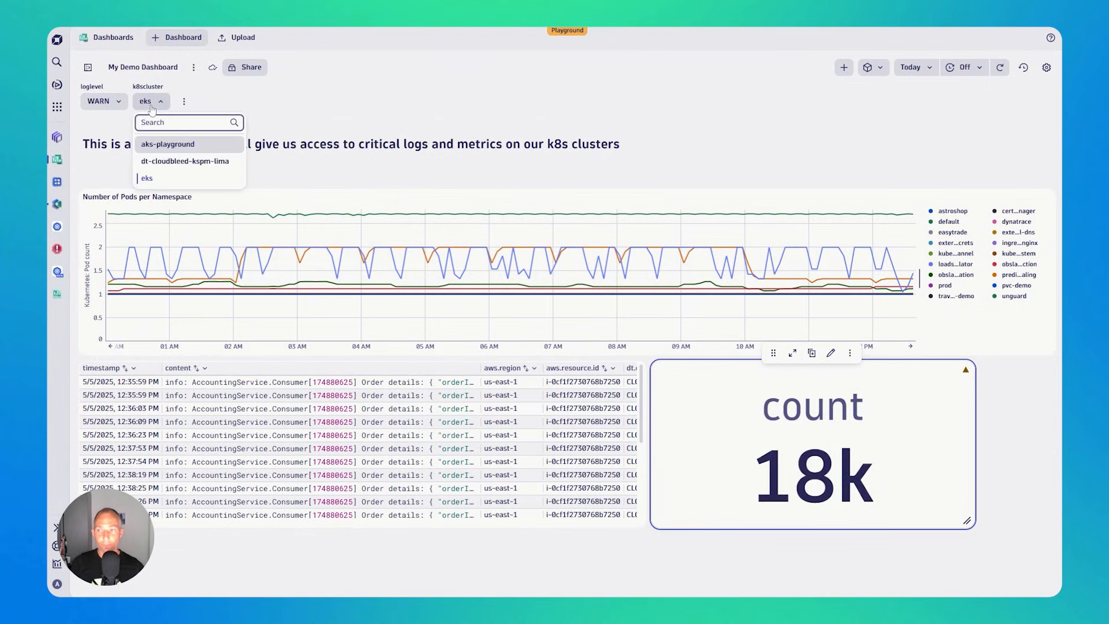
pyautogui.click(155, 146)
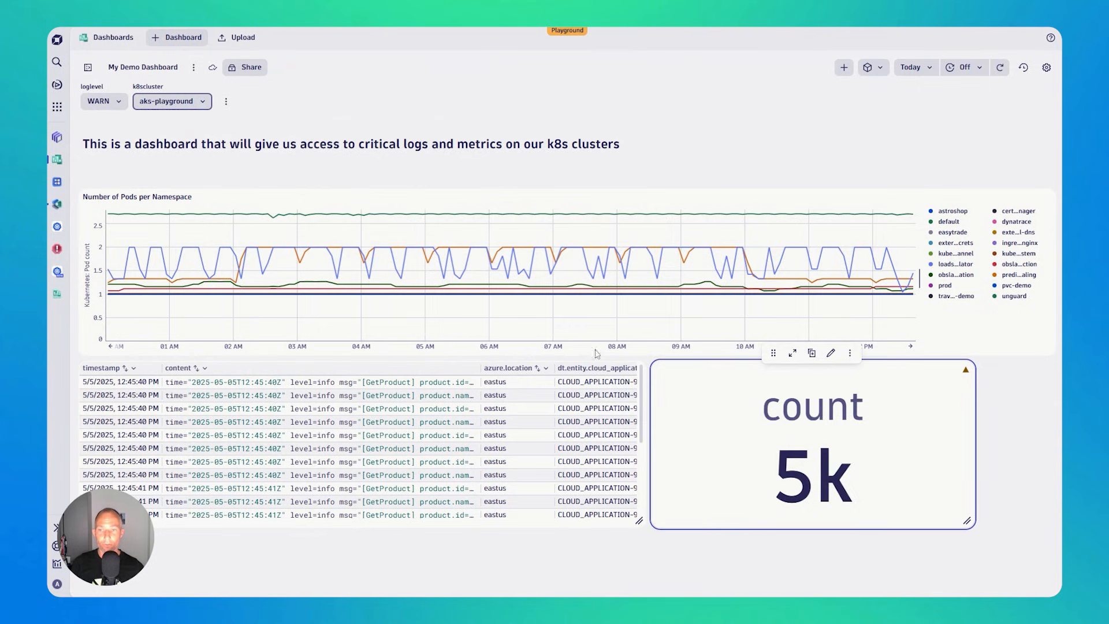
# - Filter the Number of Pods per Namespace tile by dt.entity.kubernetes_cluster.name = $k8scluster and run the query
pyautogui.moveTo(593, 261)
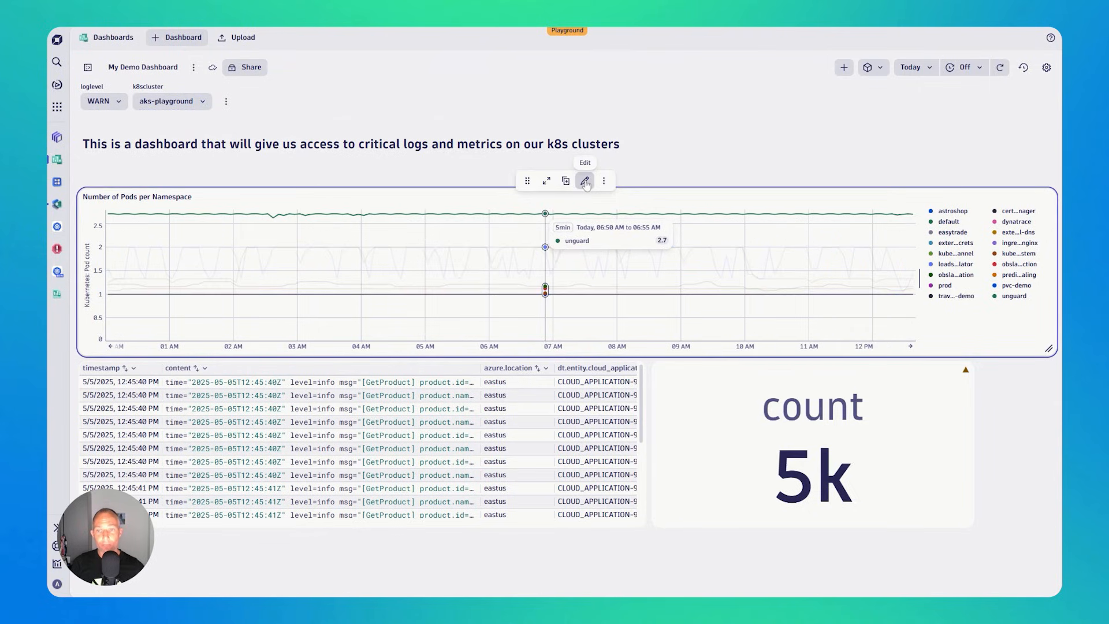
pyautogui.click(585, 181)
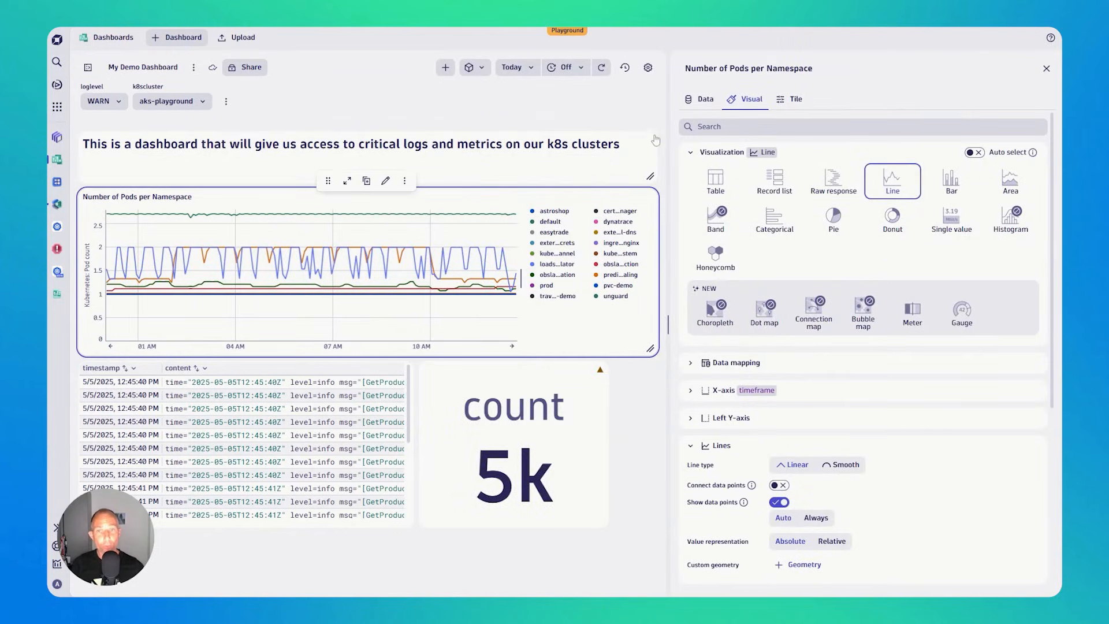
pyautogui.click(703, 102)
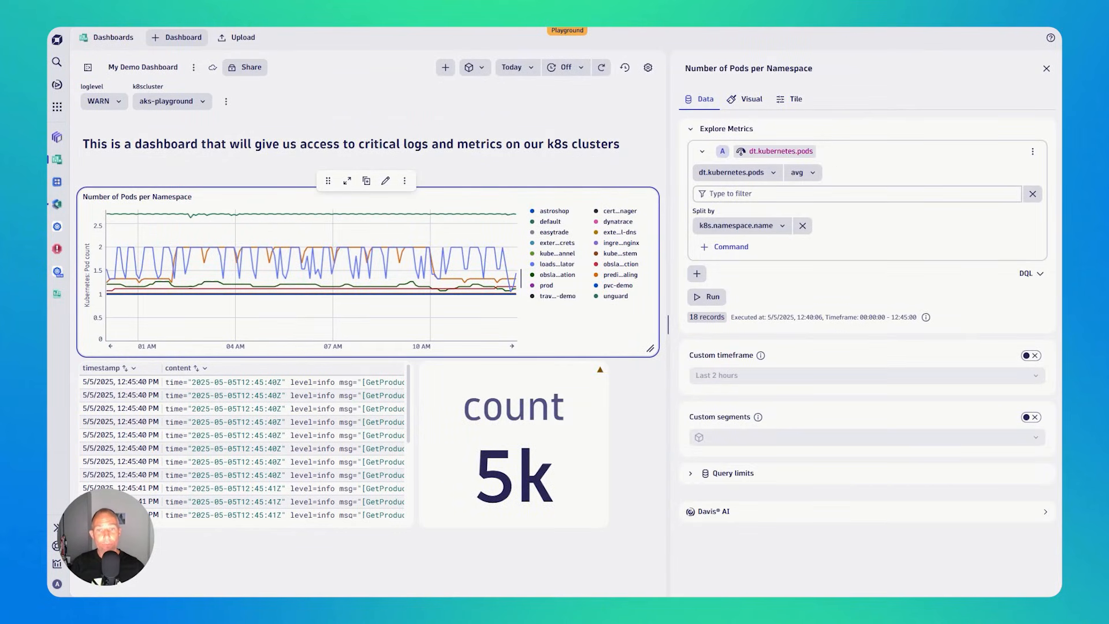
pyautogui.click(710, 193)
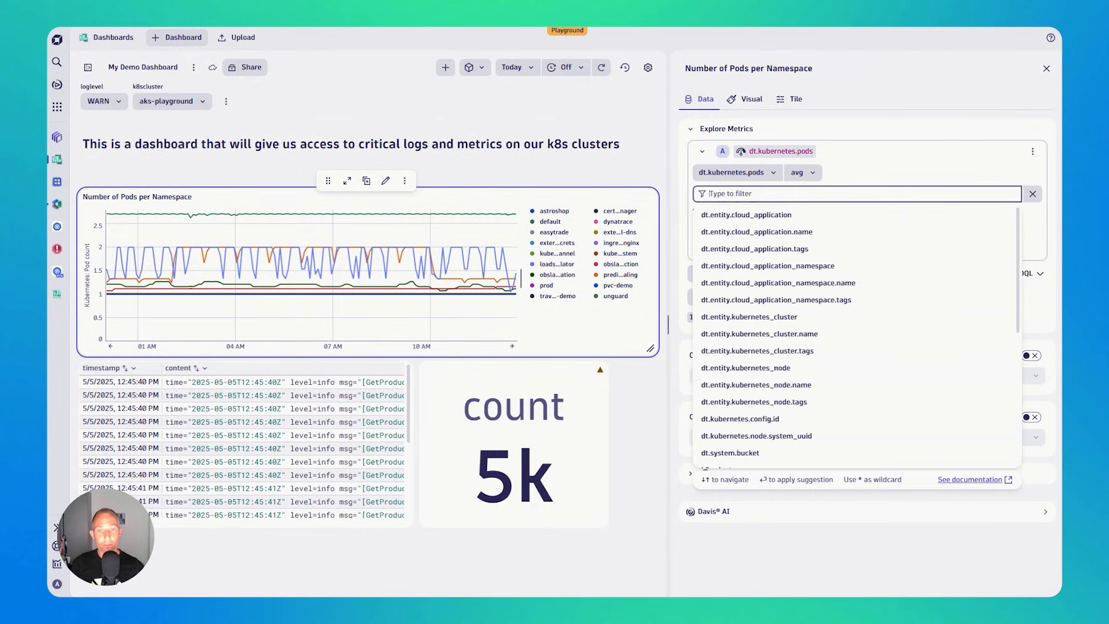
pyautogui.write('c')
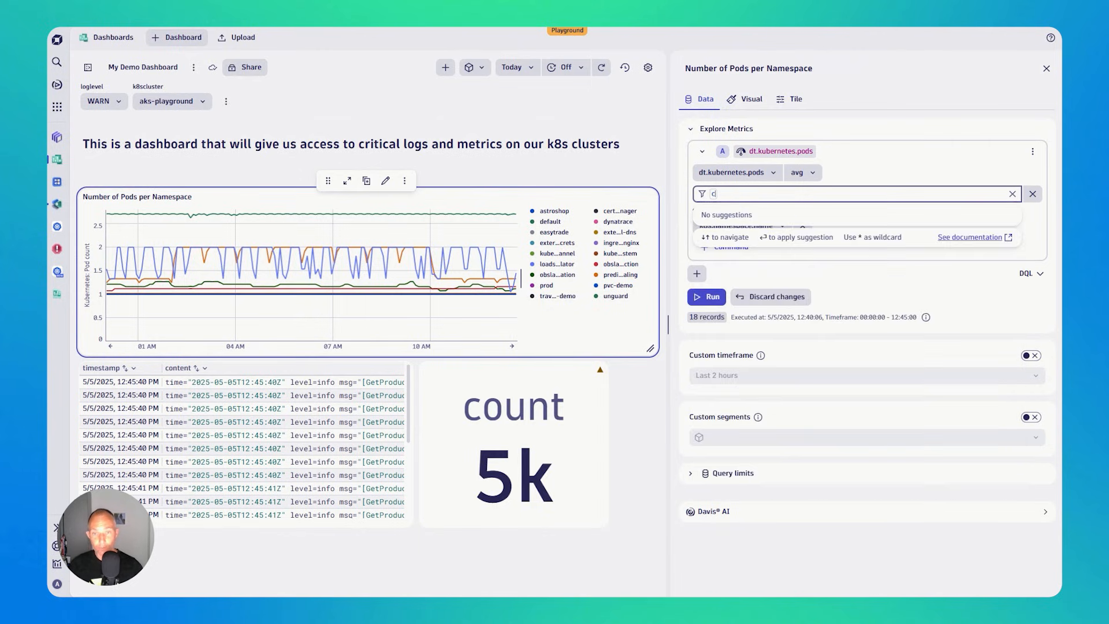
pyautogui.write('lust')
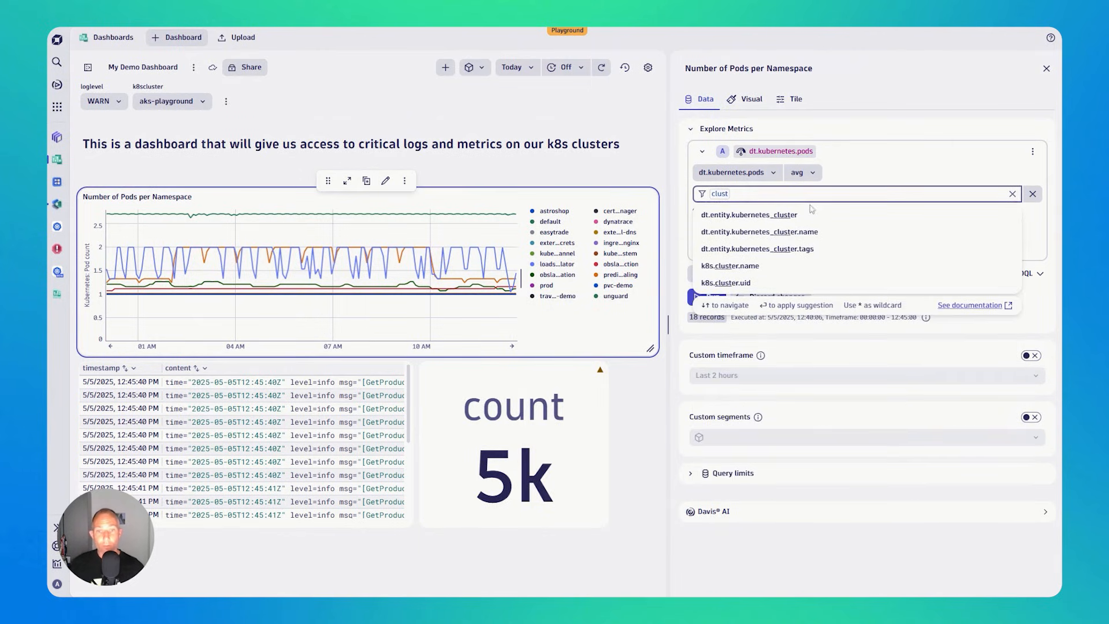
pyautogui.click(812, 232)
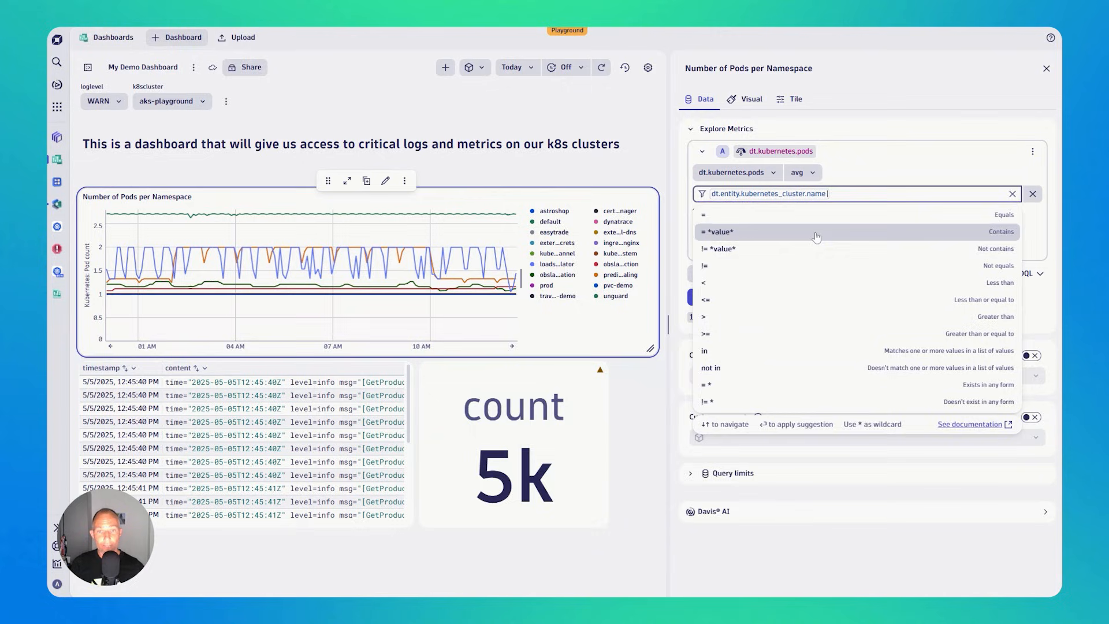
pyautogui.click(771, 216)
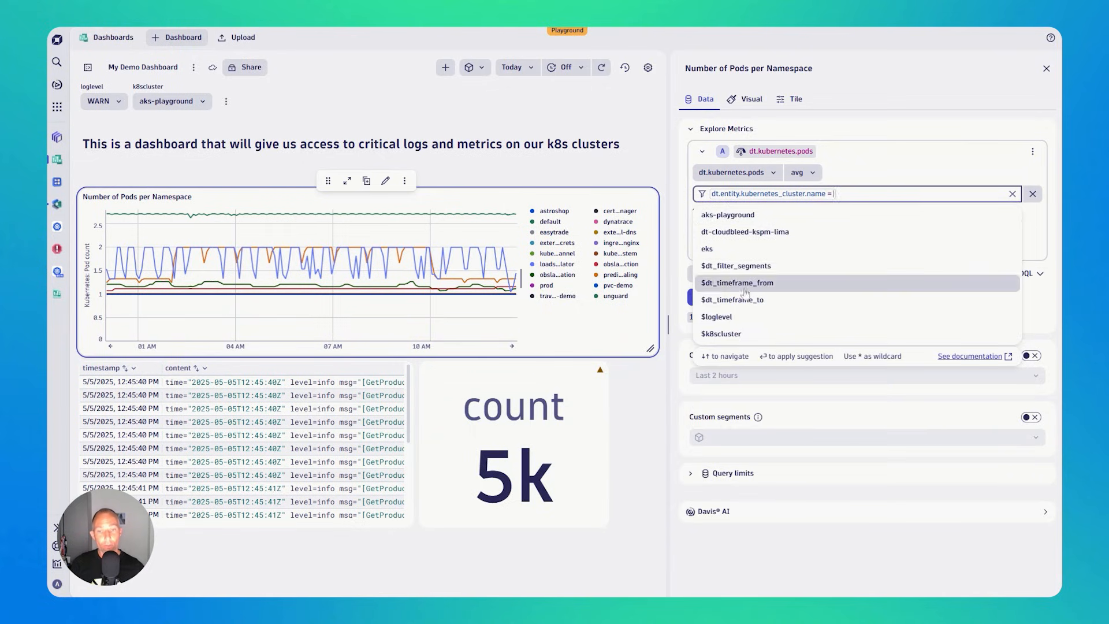
pyautogui.click(722, 334)
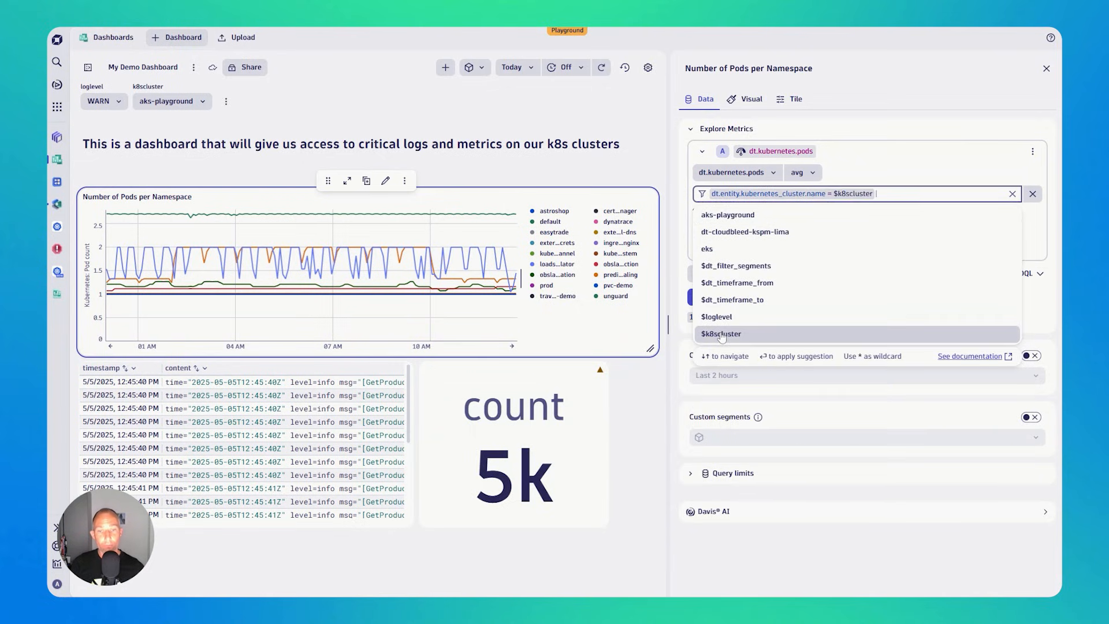
pyautogui.click(887, 99)
pyautogui.click(706, 297)
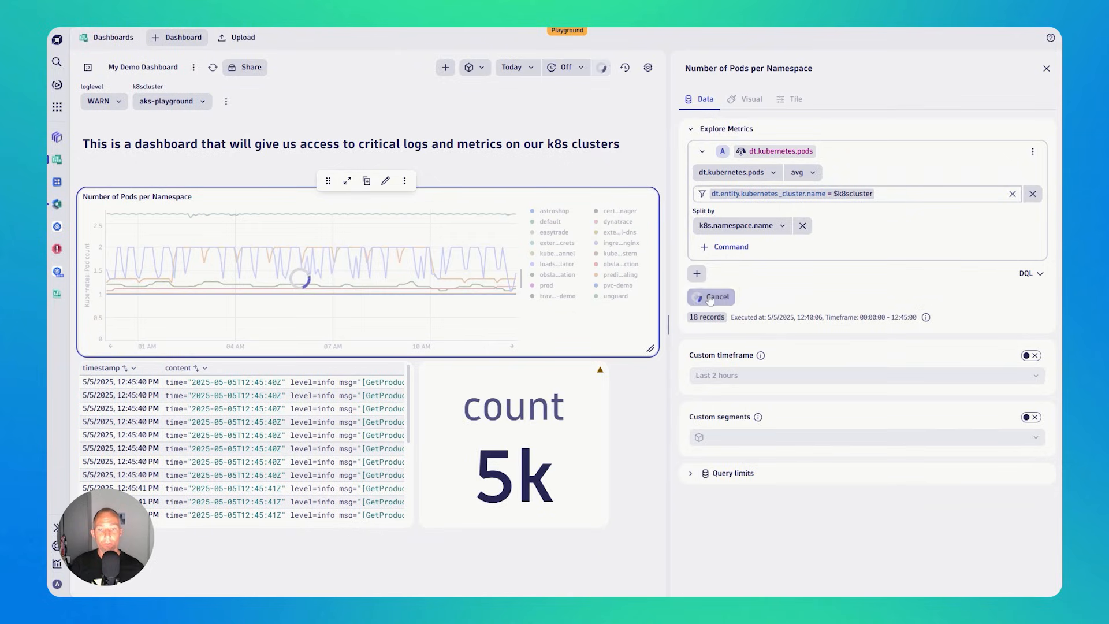
# - Close the tile editor and switch the dashboard's k8scluster variable to eks
pyautogui.click(1046, 69)
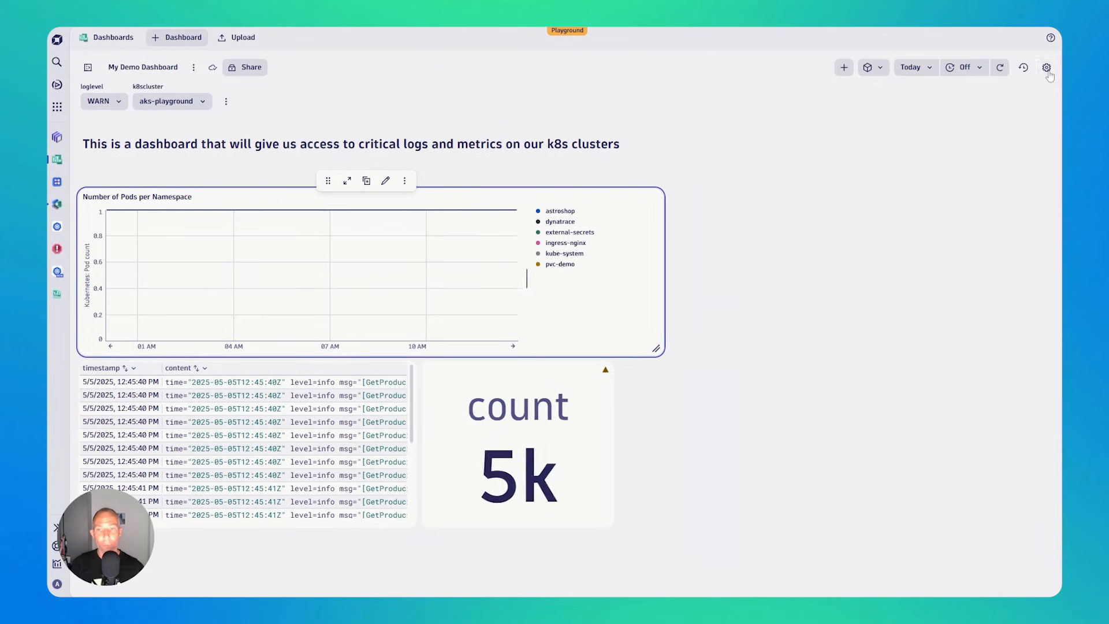
pyautogui.click(185, 102)
pyautogui.click(169, 179)
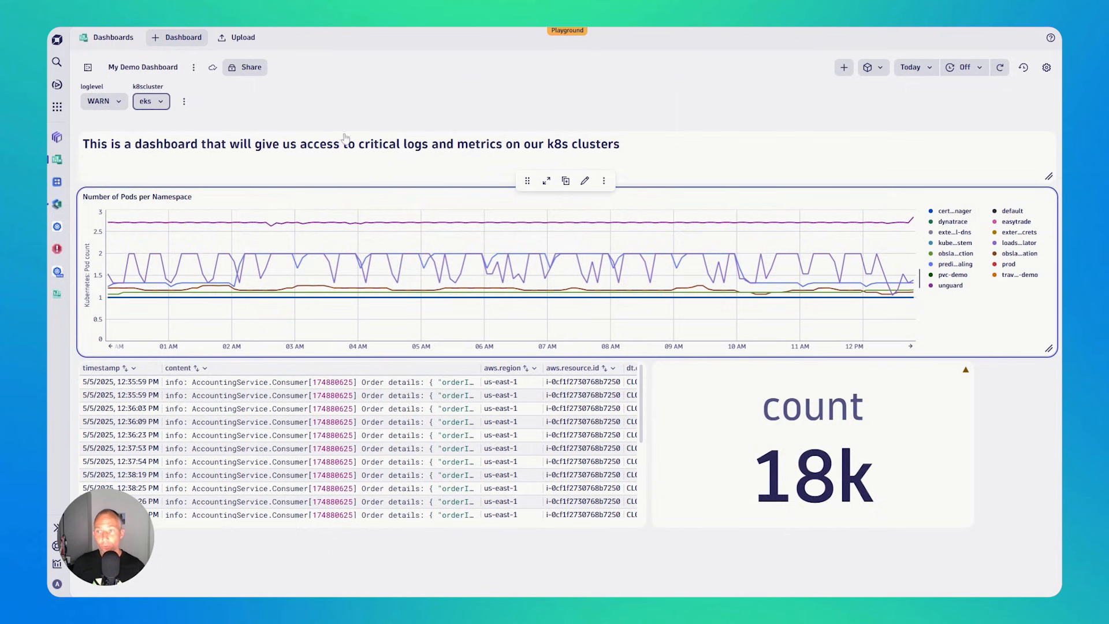
# - Look through the recently opened Observability clinic, Services-Health - with SLOs and Problem Analysis & Forecasts dashboards as examples
pyautogui.click(88, 67)
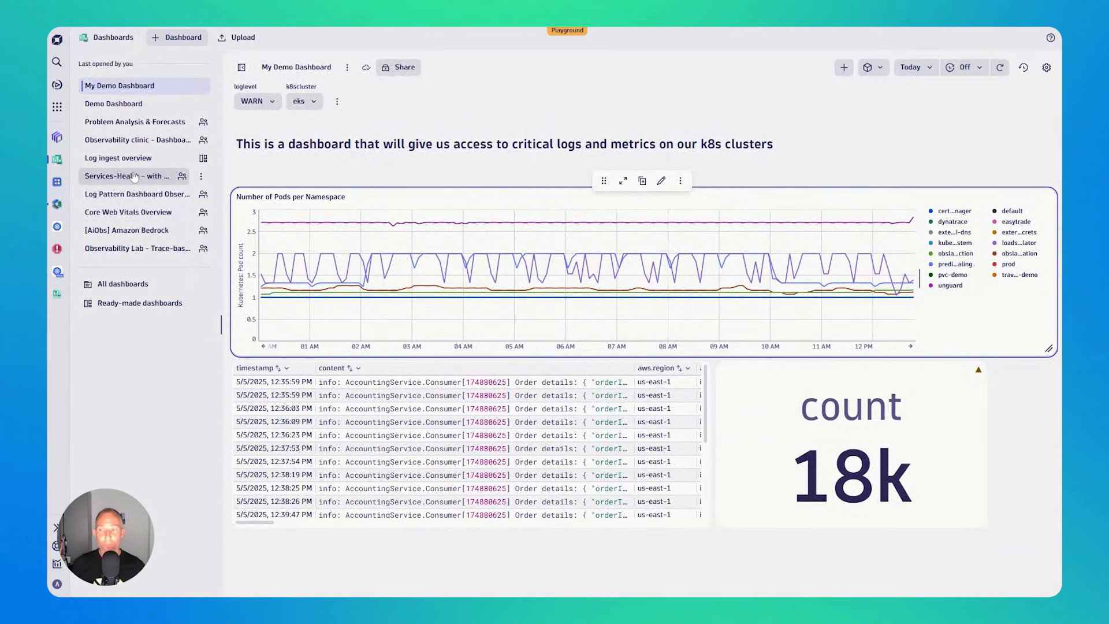
pyautogui.click(124, 142)
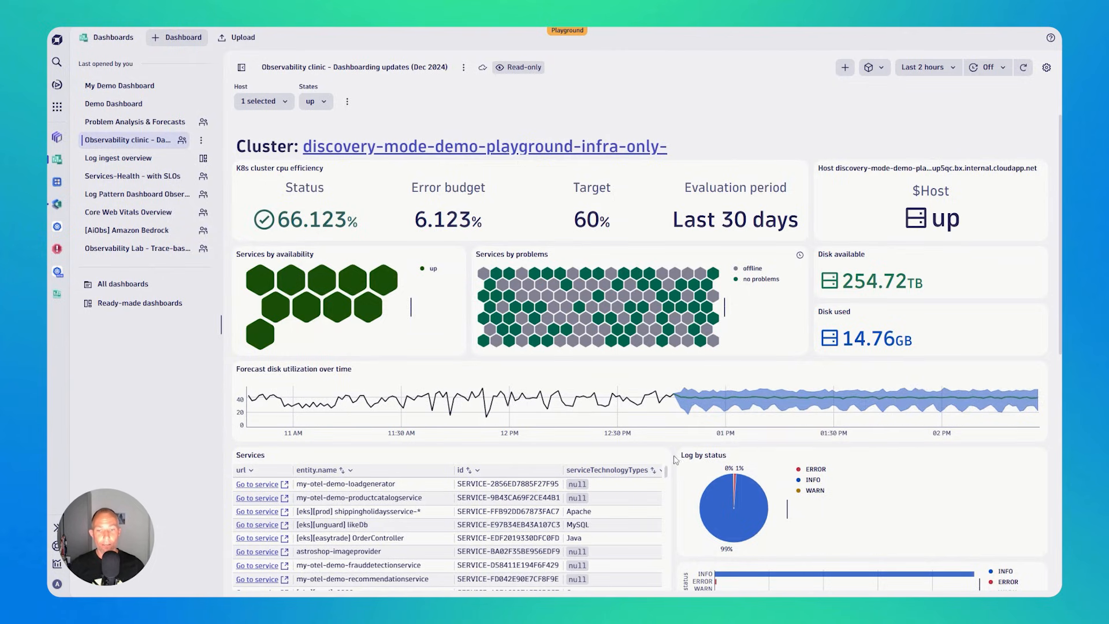
pyautogui.scroll(-4, 674, 457)
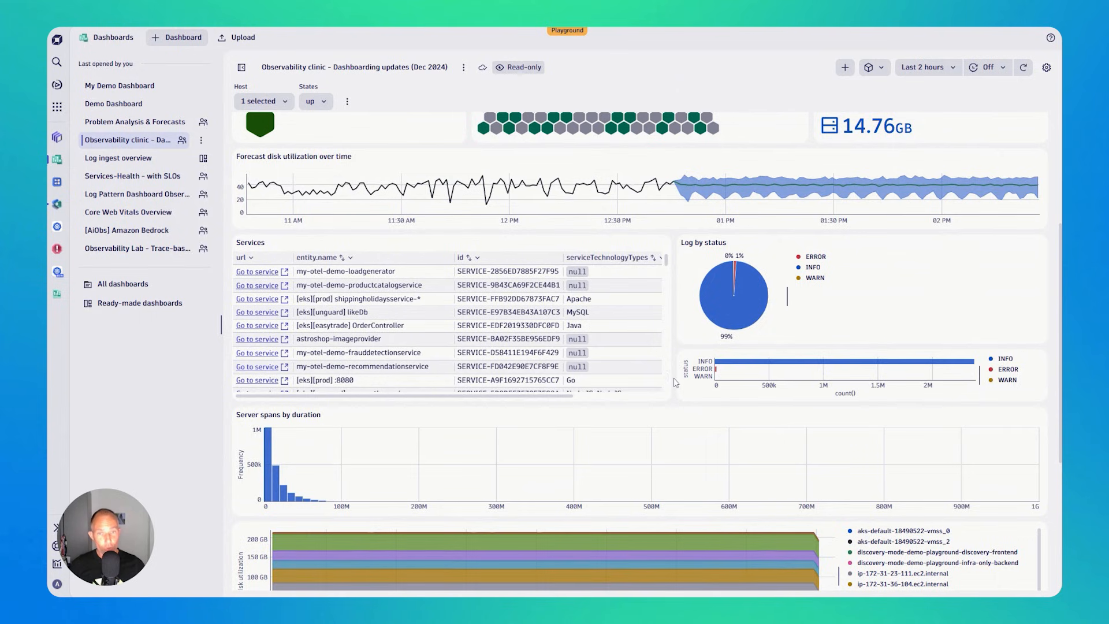
pyautogui.scroll(4, 674, 378)
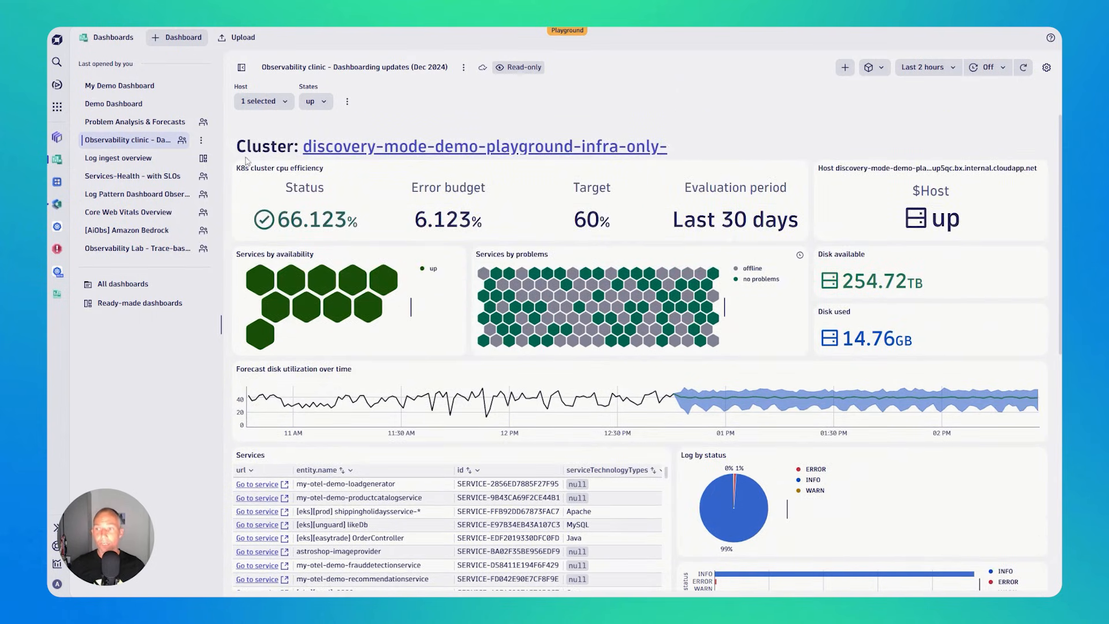
pyautogui.click(135, 183)
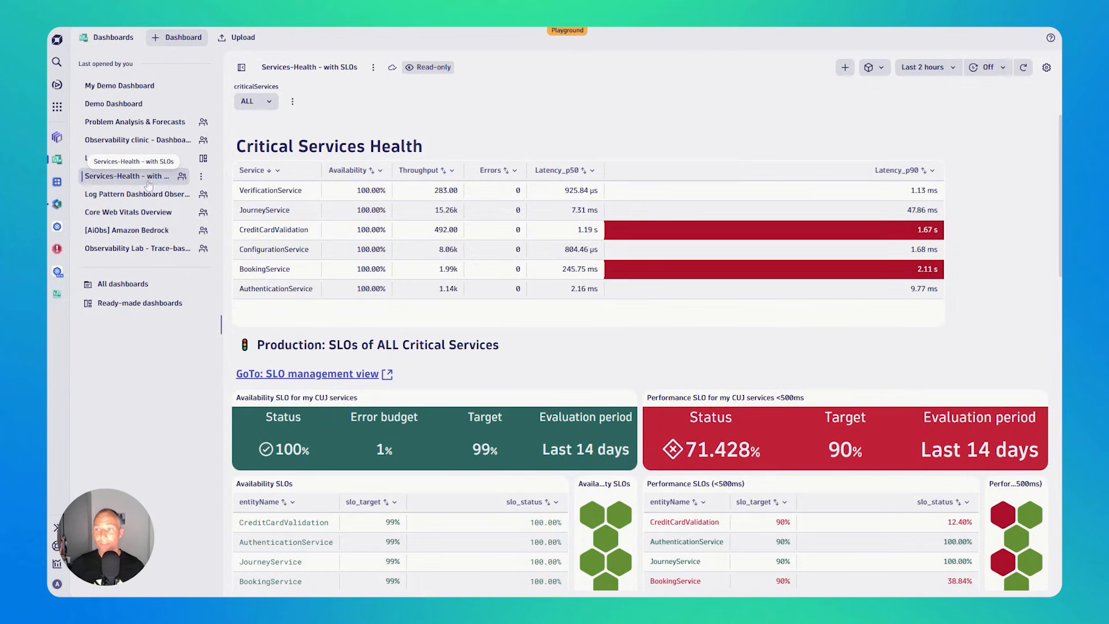
pyautogui.click(127, 121)
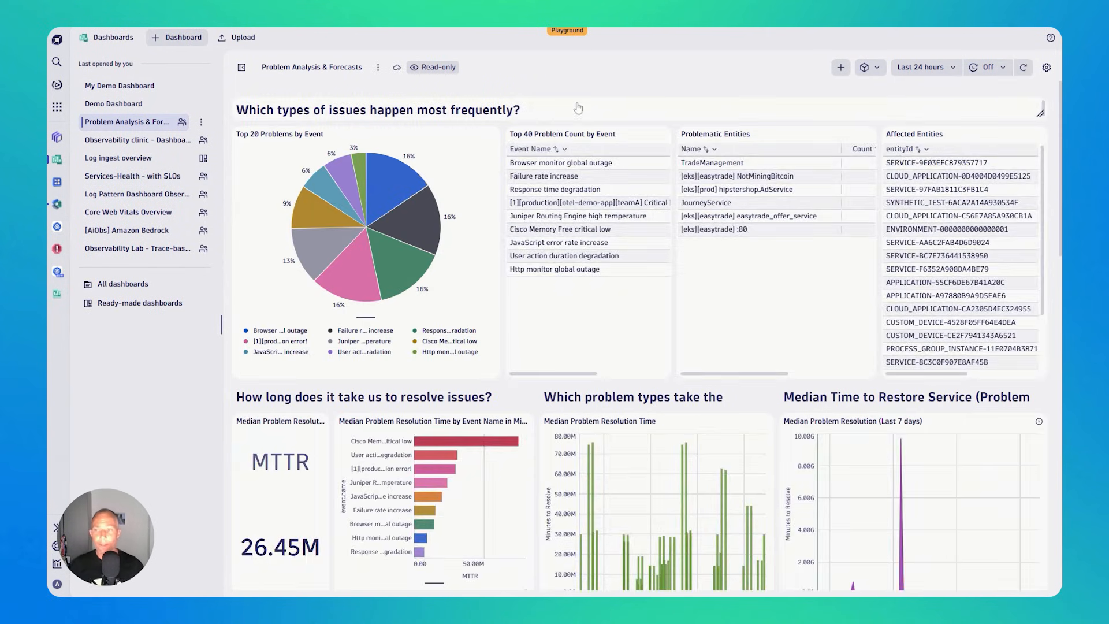
pyautogui.click(242, 68)
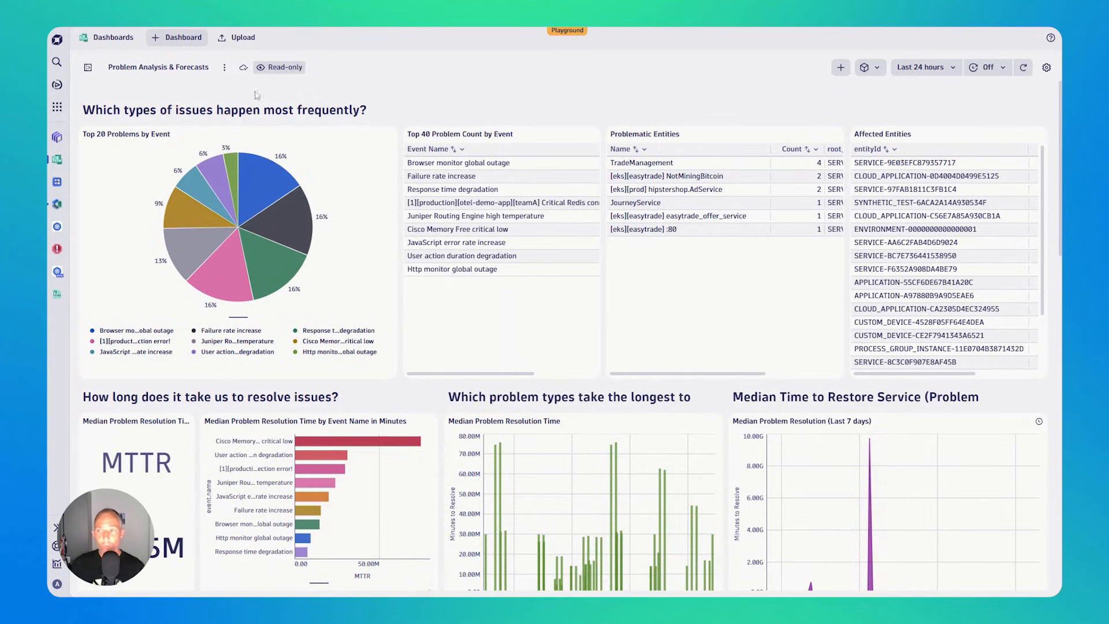
# - Reopen My Demo Dashboard and review its sharing options and the dashboard actions such as Download
pyautogui.click(88, 67)
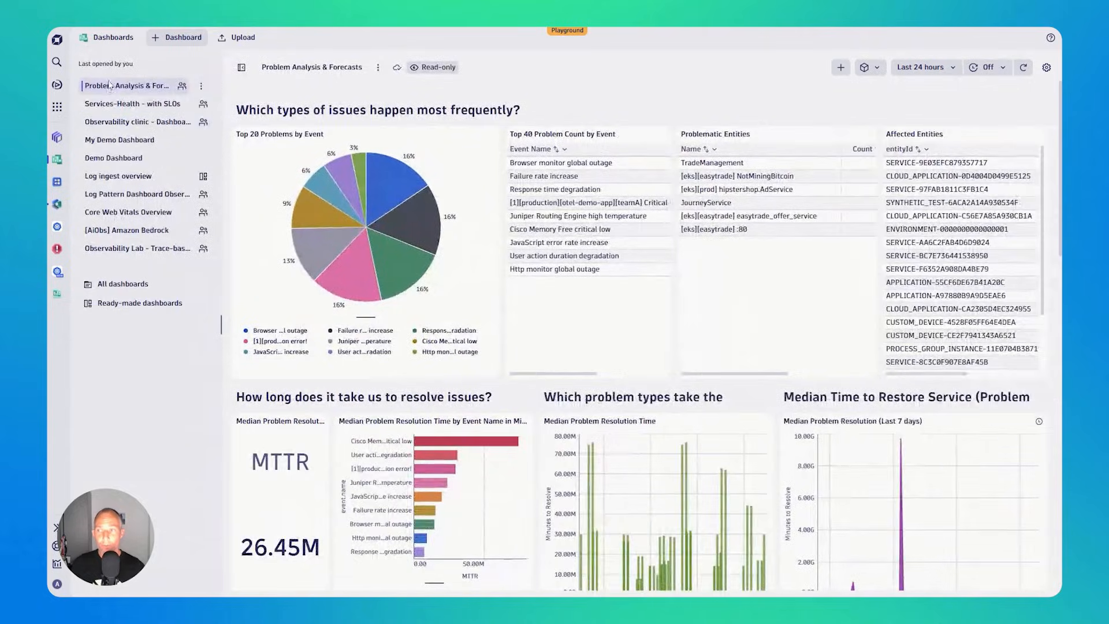
pyautogui.click(134, 143)
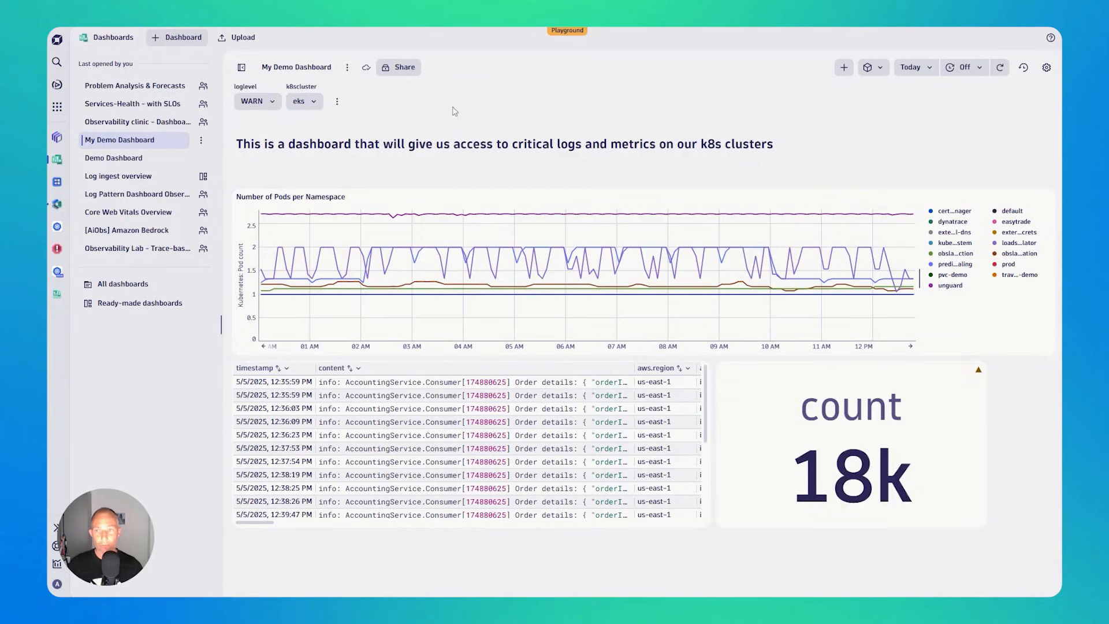
pyautogui.click(398, 69)
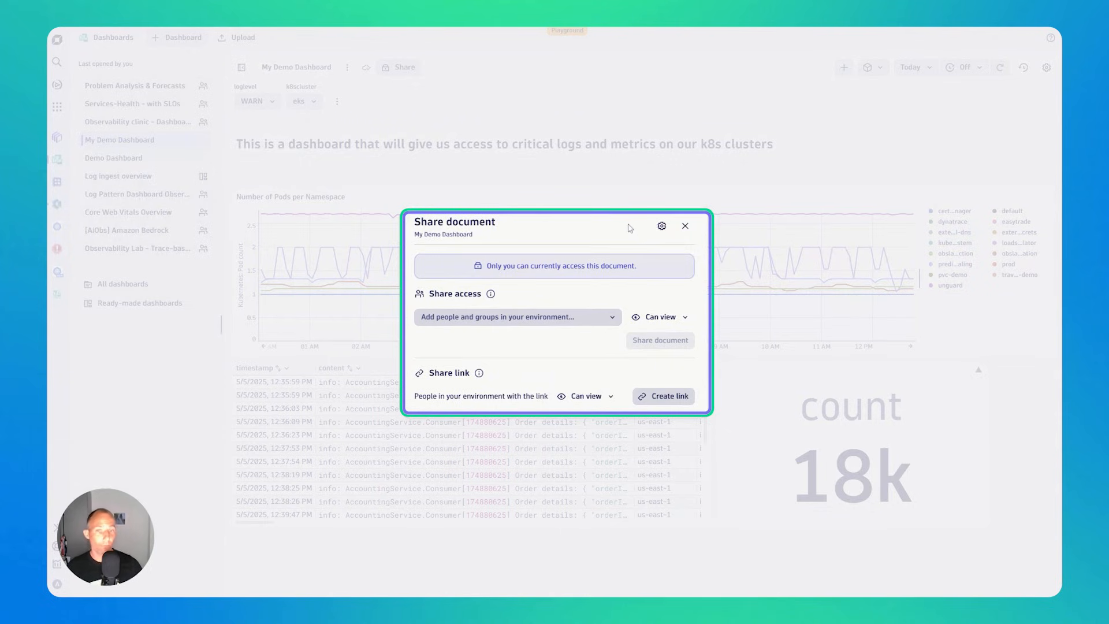
pyautogui.click(685, 227)
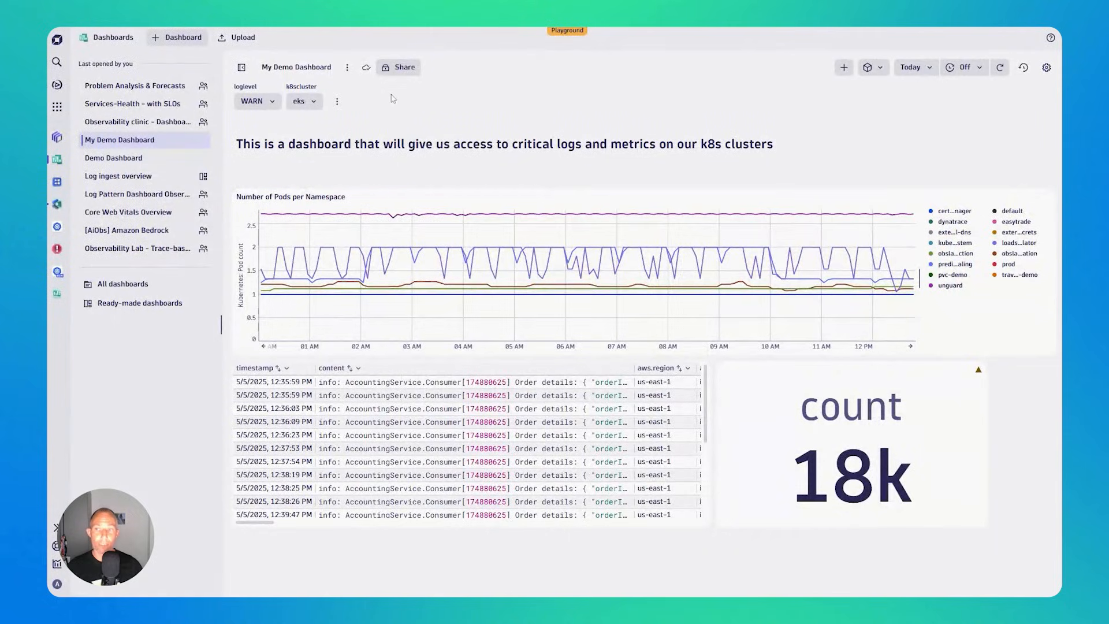
pyautogui.click(347, 68)
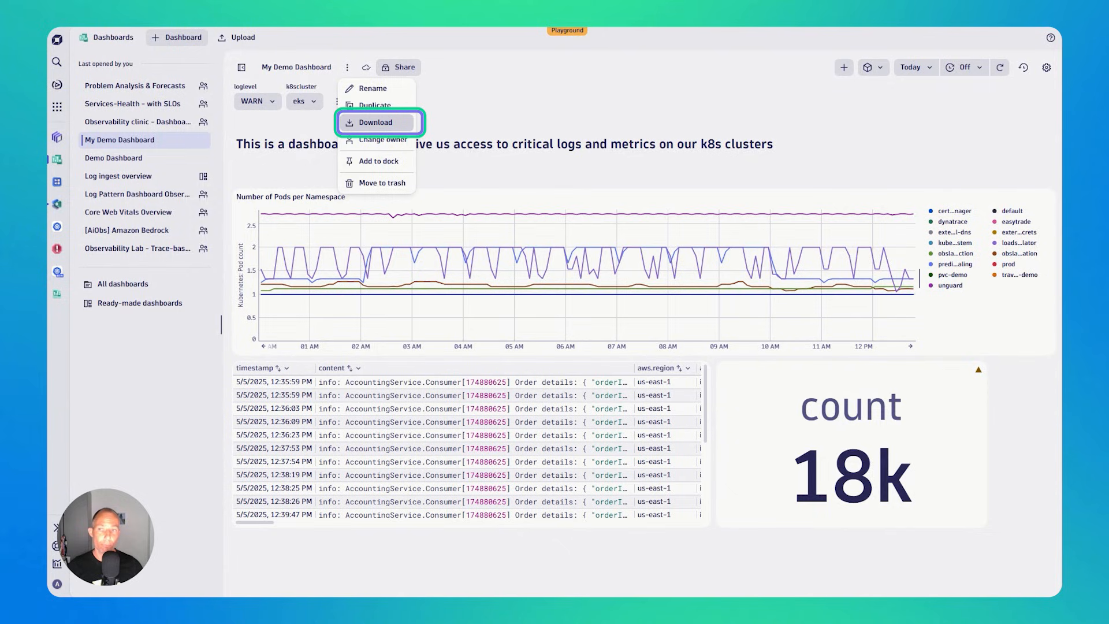
pyautogui.click(506, 91)
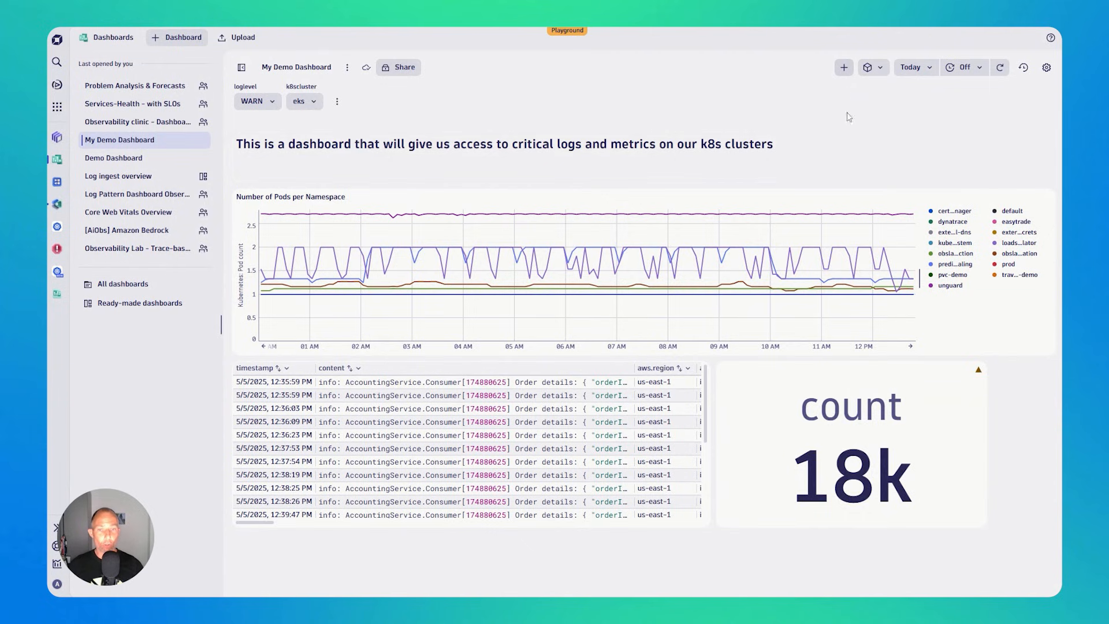
# - Browse the tile types and ready-made snippets that can be added to the dashboard, without adding any
pyautogui.click(844, 69)
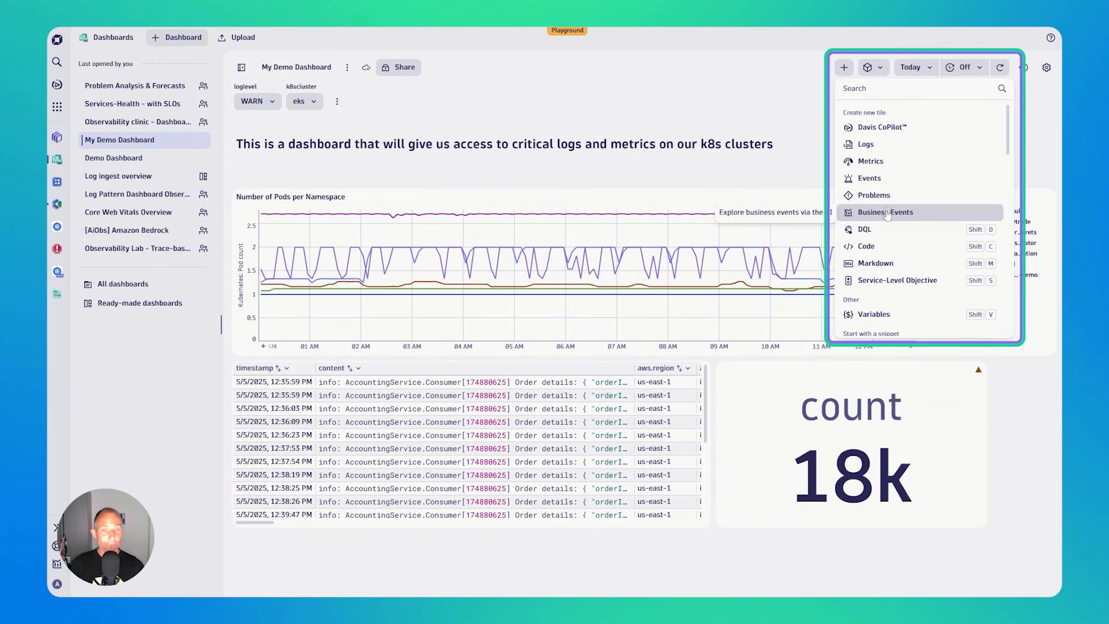
pyautogui.scroll(-3, 893, 183)
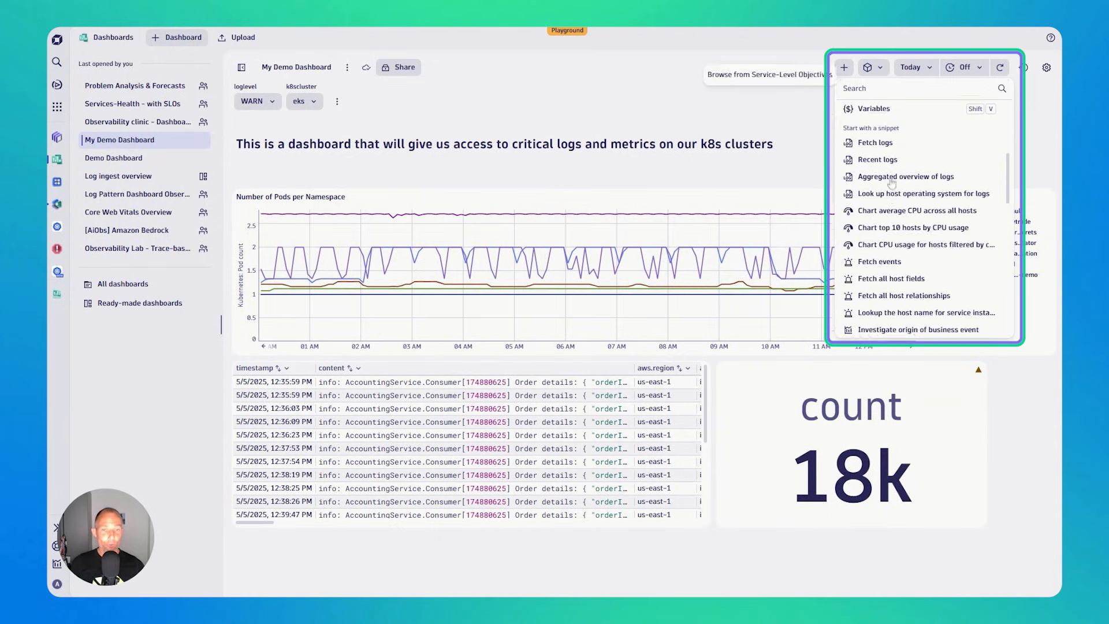
pyautogui.scroll(-15, 892, 183)
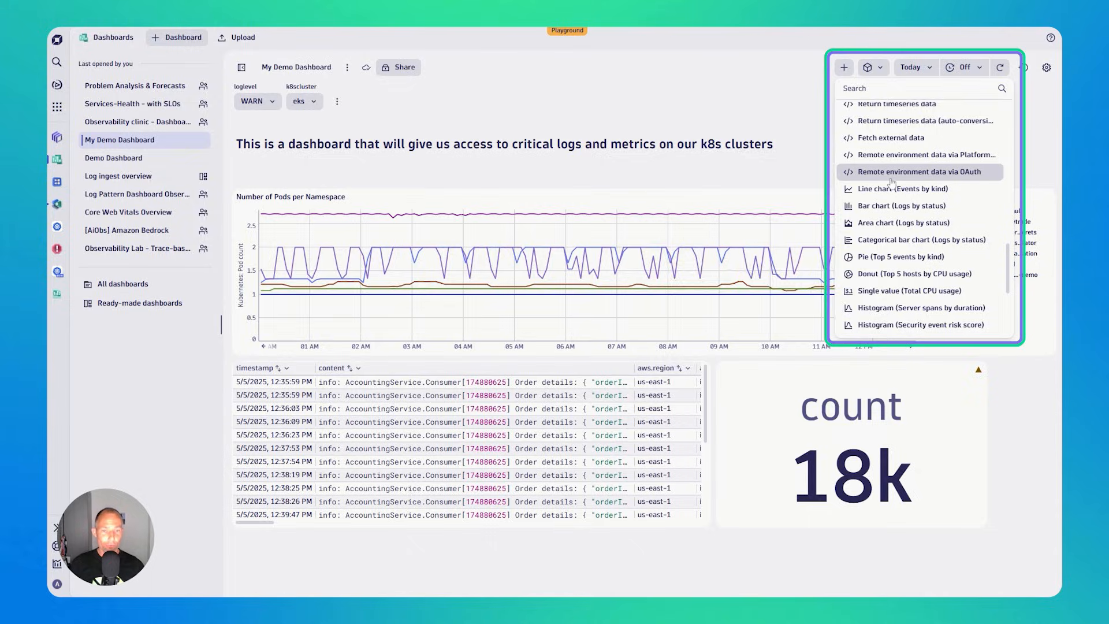
pyautogui.scroll(15, 893, 182)
pyautogui.click(780, 104)
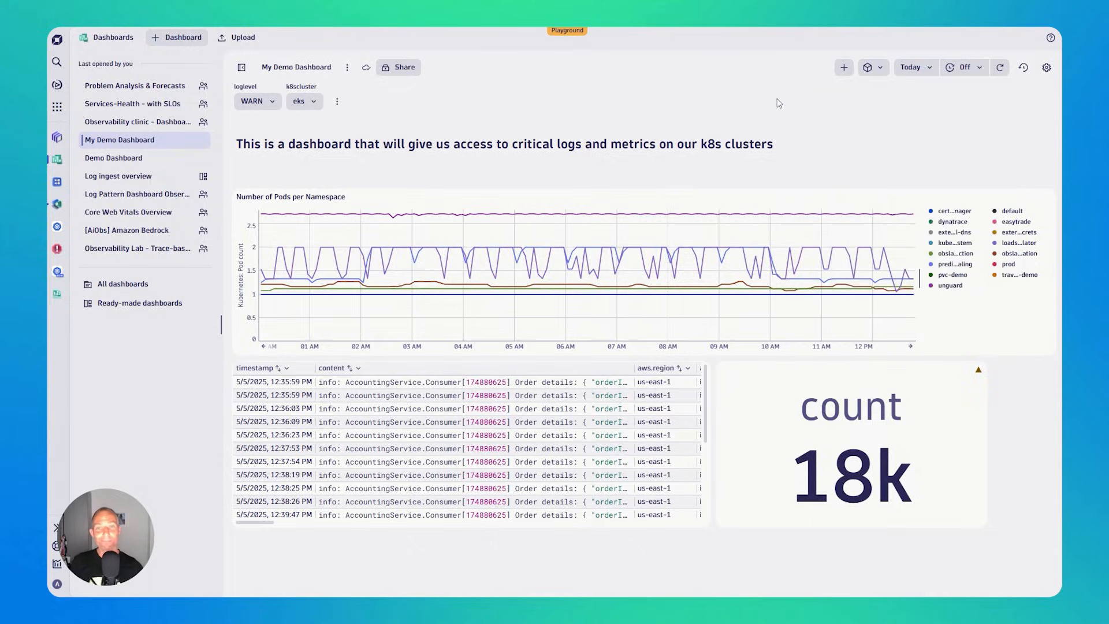